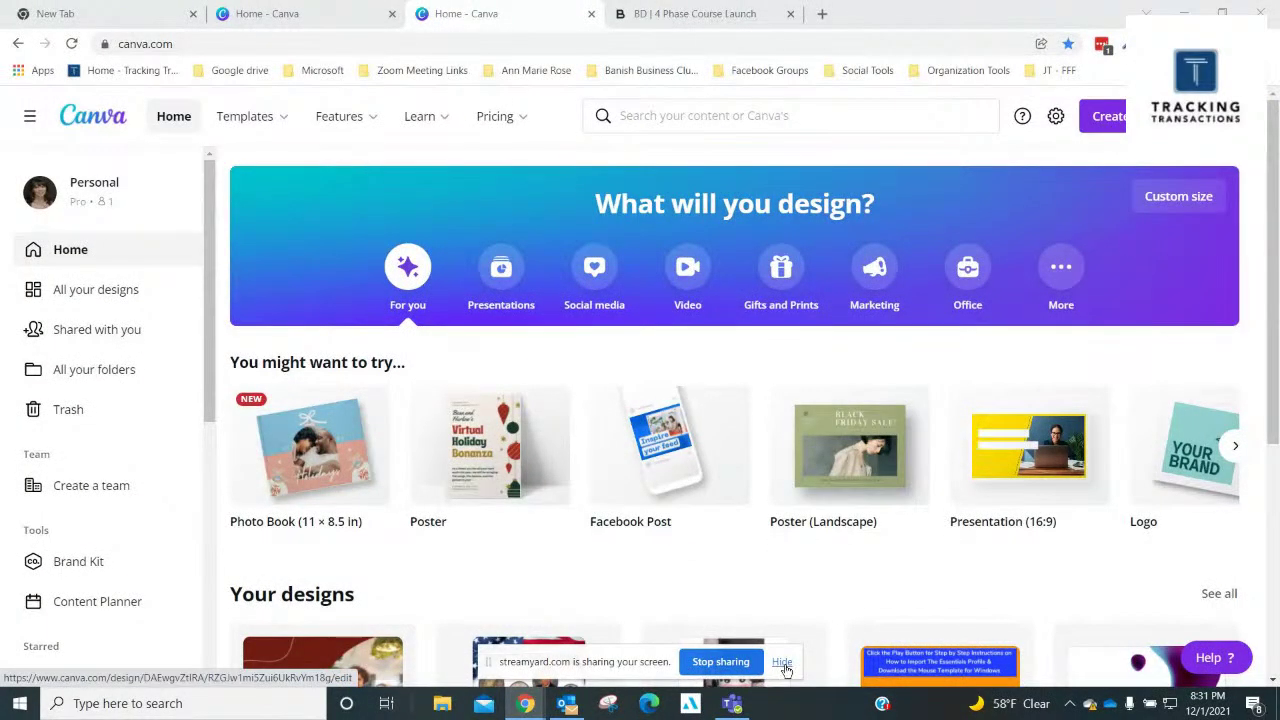
# Locate the Photo Book (11 × 8.5 in) design type on the Canva home page
pyautogui.moveTo(726, 517)
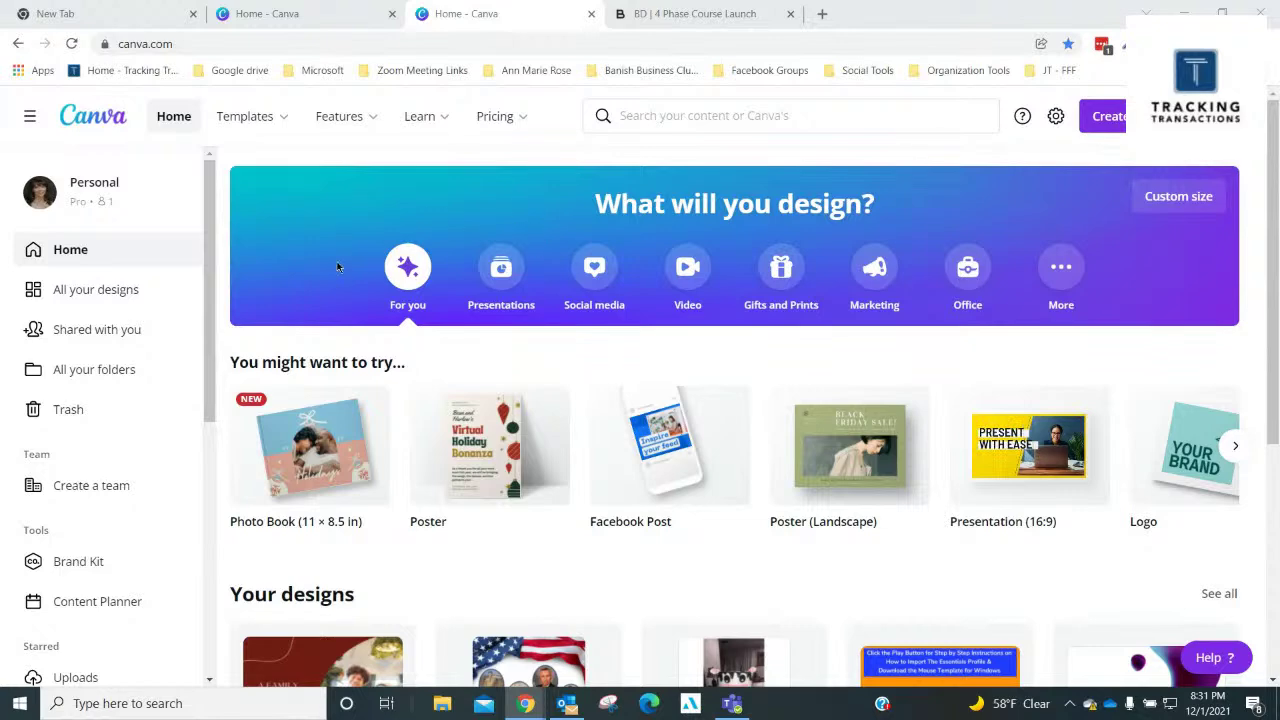
pyautogui.moveTo(245, 116)
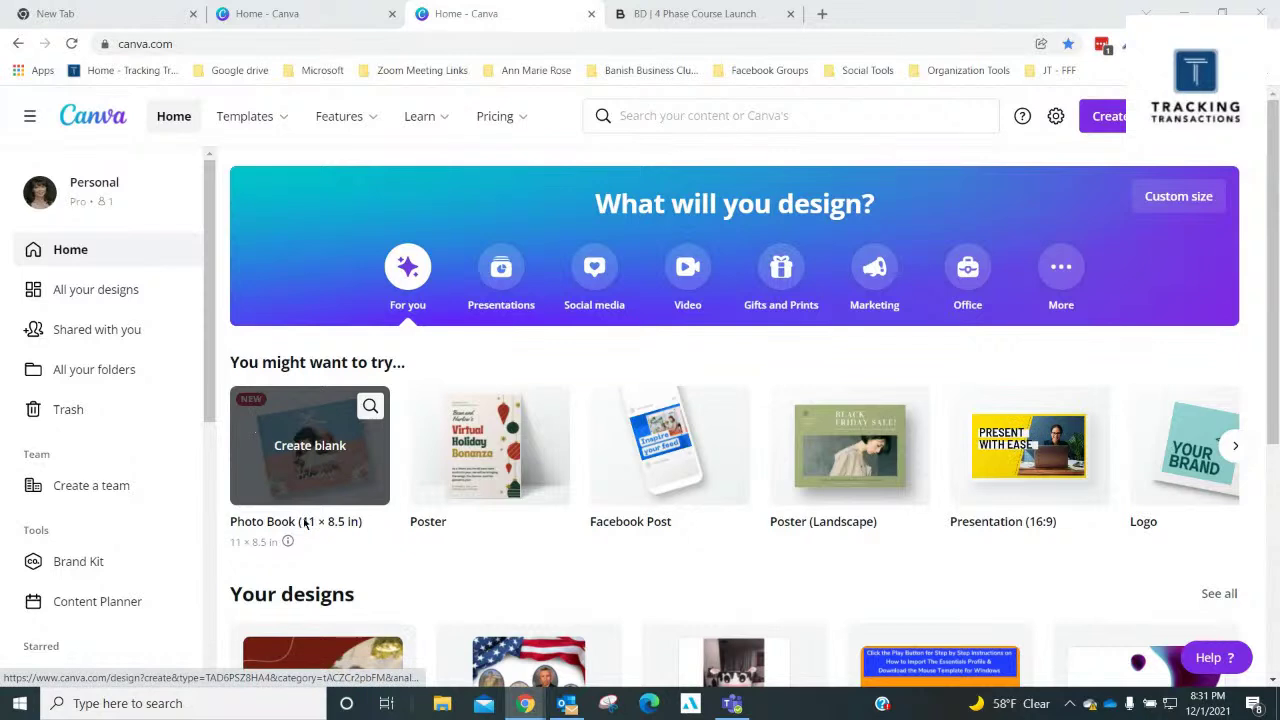
# Create a blank 11 × 8.5 in photo book and browse the photo book templates beside it
pyautogui.click(336, 447)
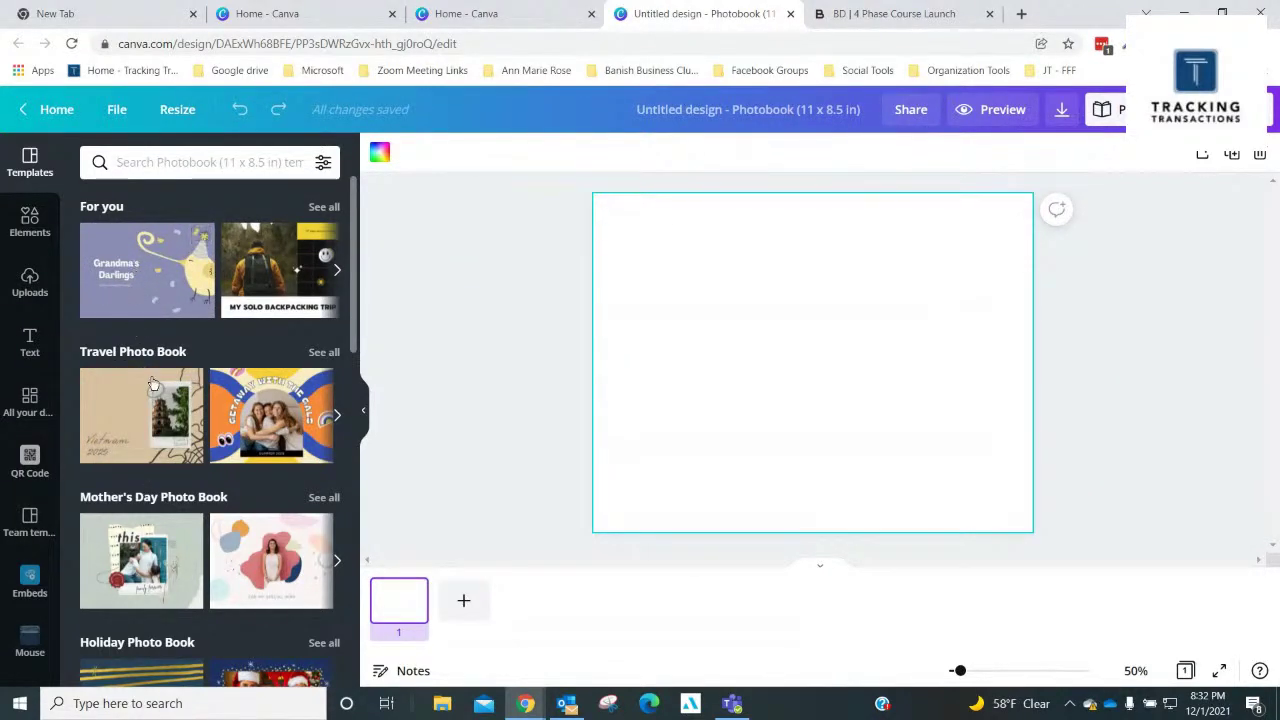
pyautogui.scroll(-5, 160, 477)
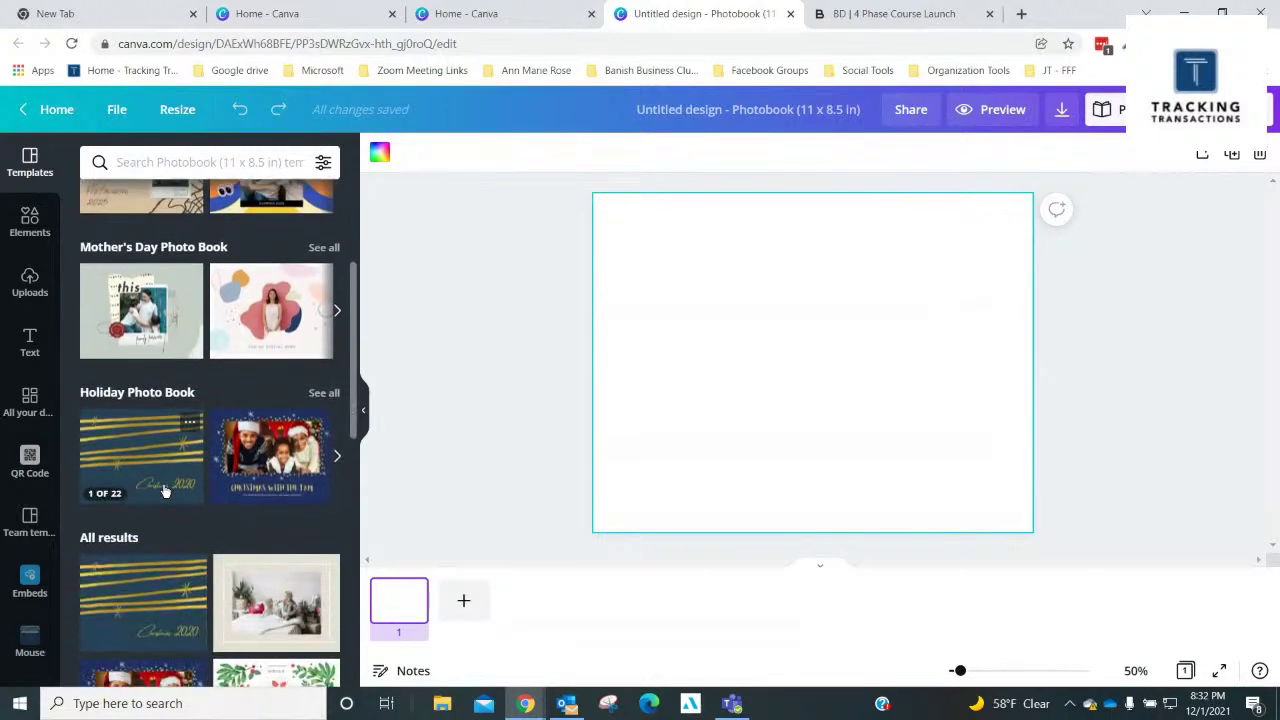
pyautogui.scroll(-5, 165, 490)
pyautogui.scroll(5, 165, 490)
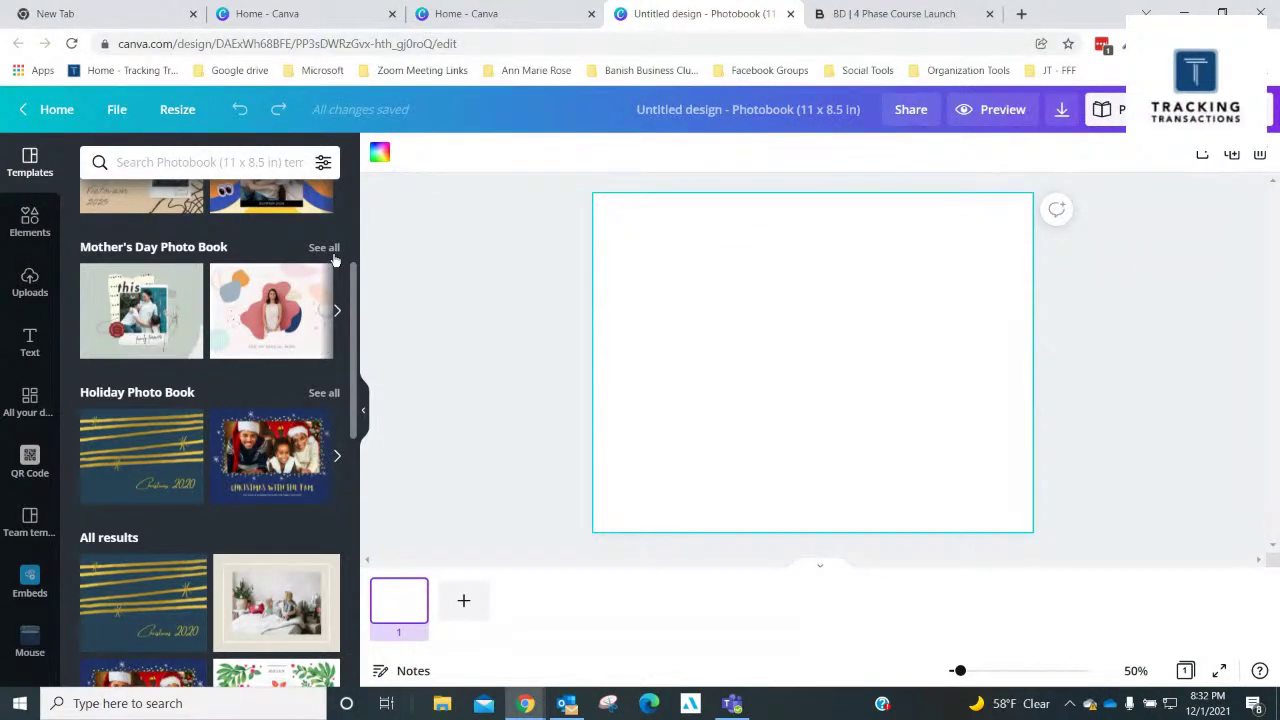
pyautogui.scroll(3, 251, 371)
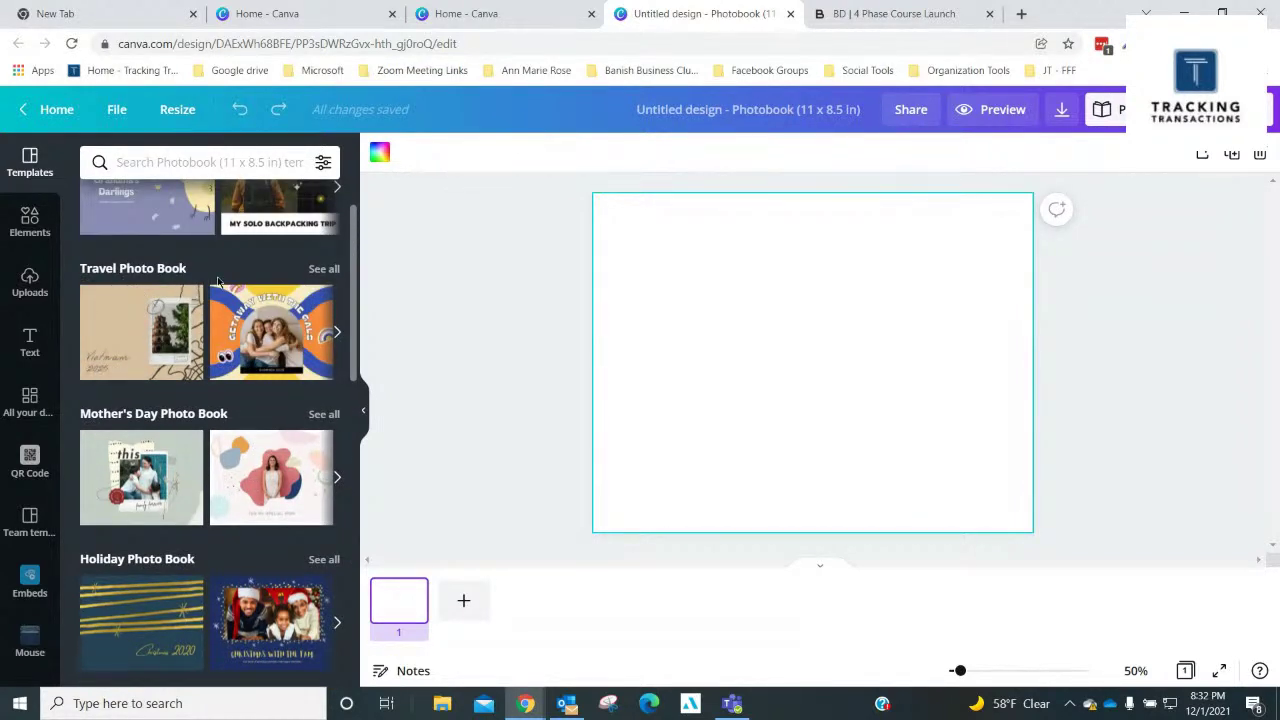
pyautogui.click(330, 275)
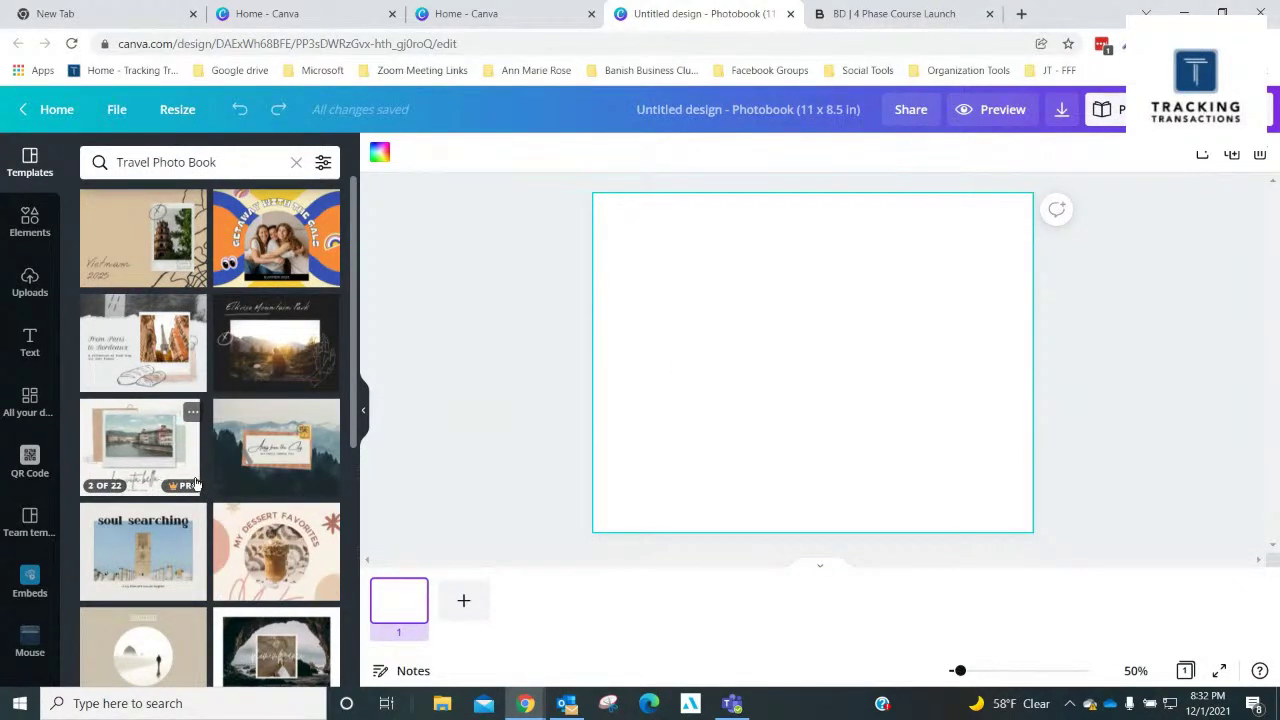
pyautogui.scroll(-1, 197, 484)
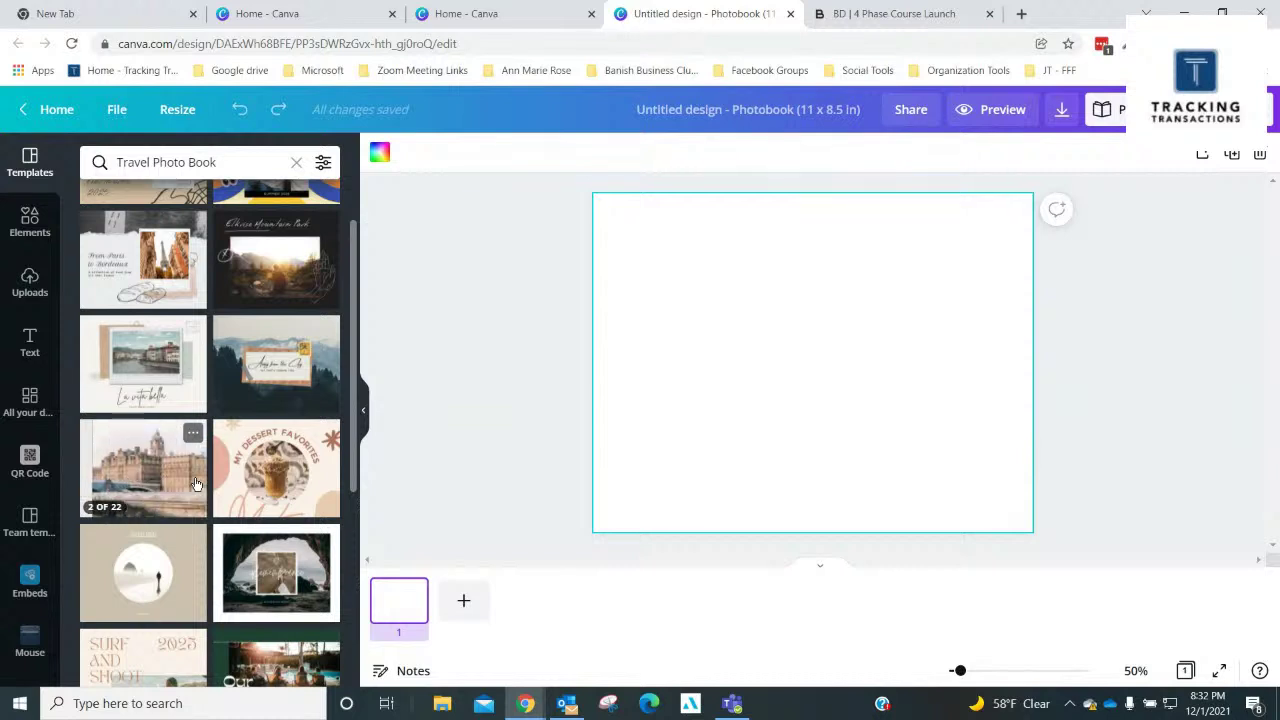
pyautogui.scroll(-2, 197, 484)
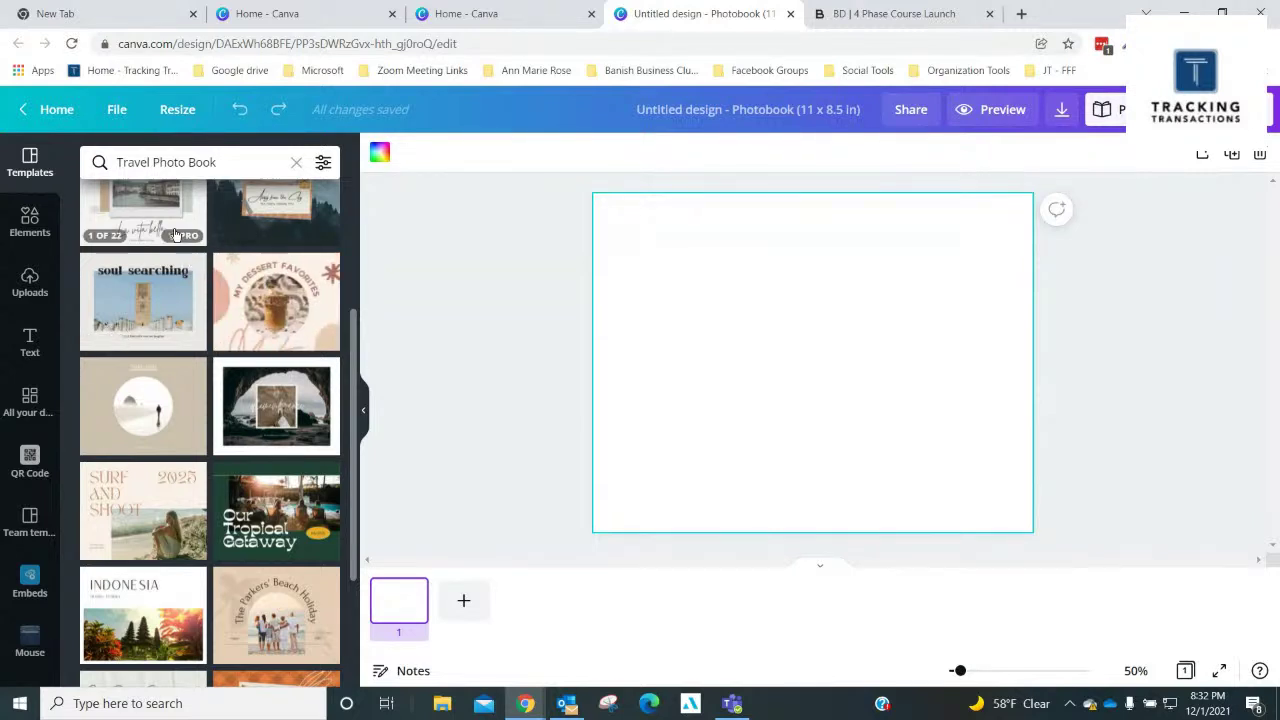
pyautogui.scroll(-1, 241, 398)
pyautogui.scroll(3, 210, 405)
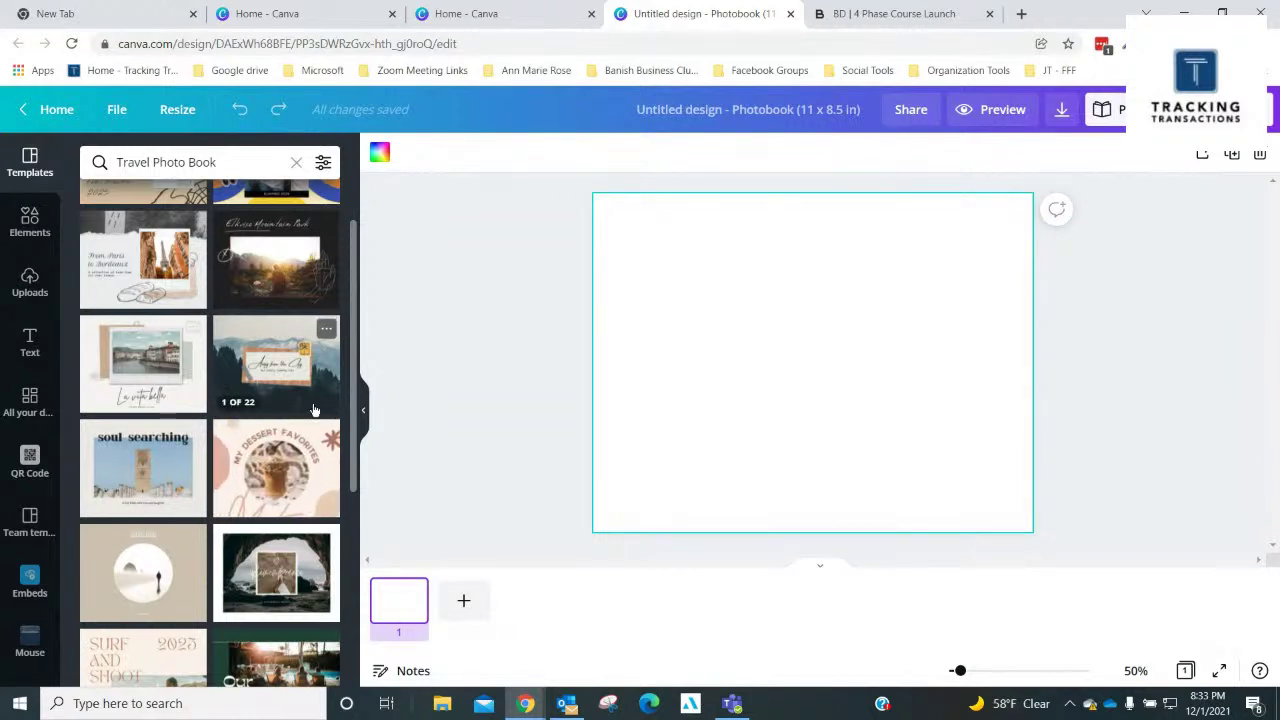
pyautogui.scroll(1, 316, 410)
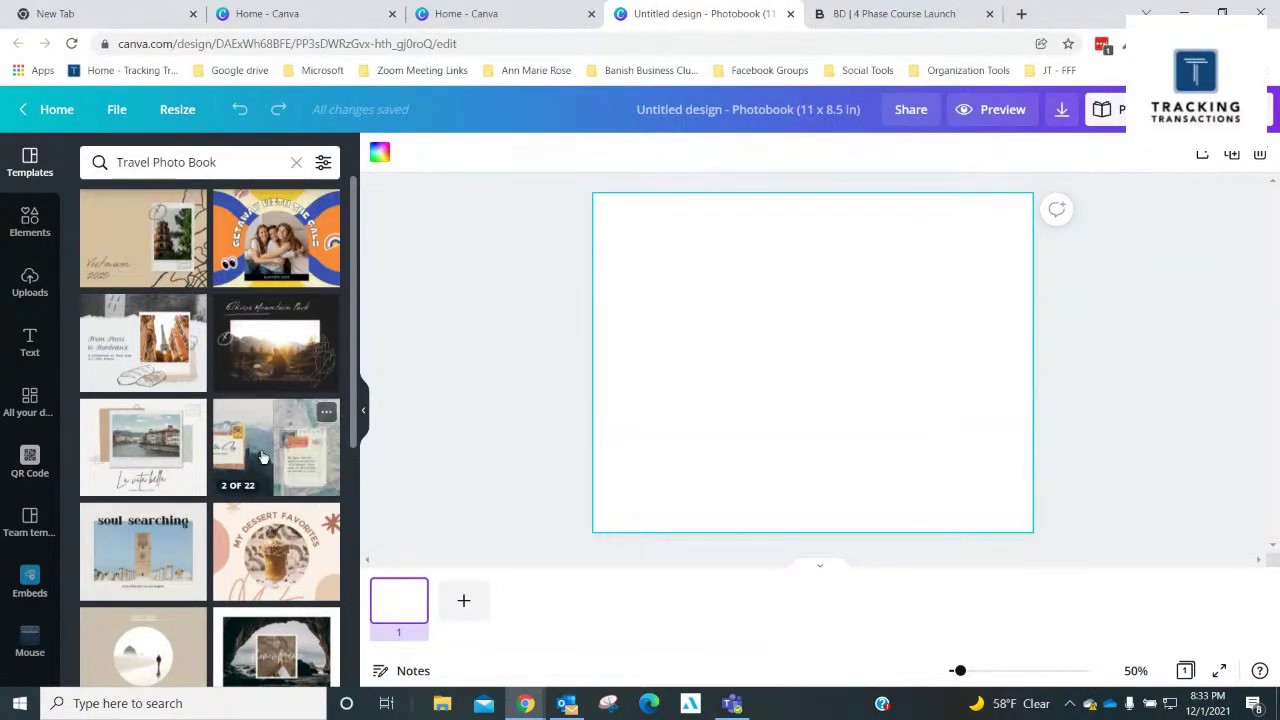
pyautogui.scroll(-3, 290, 460)
pyautogui.scroll(-2, 268, 512)
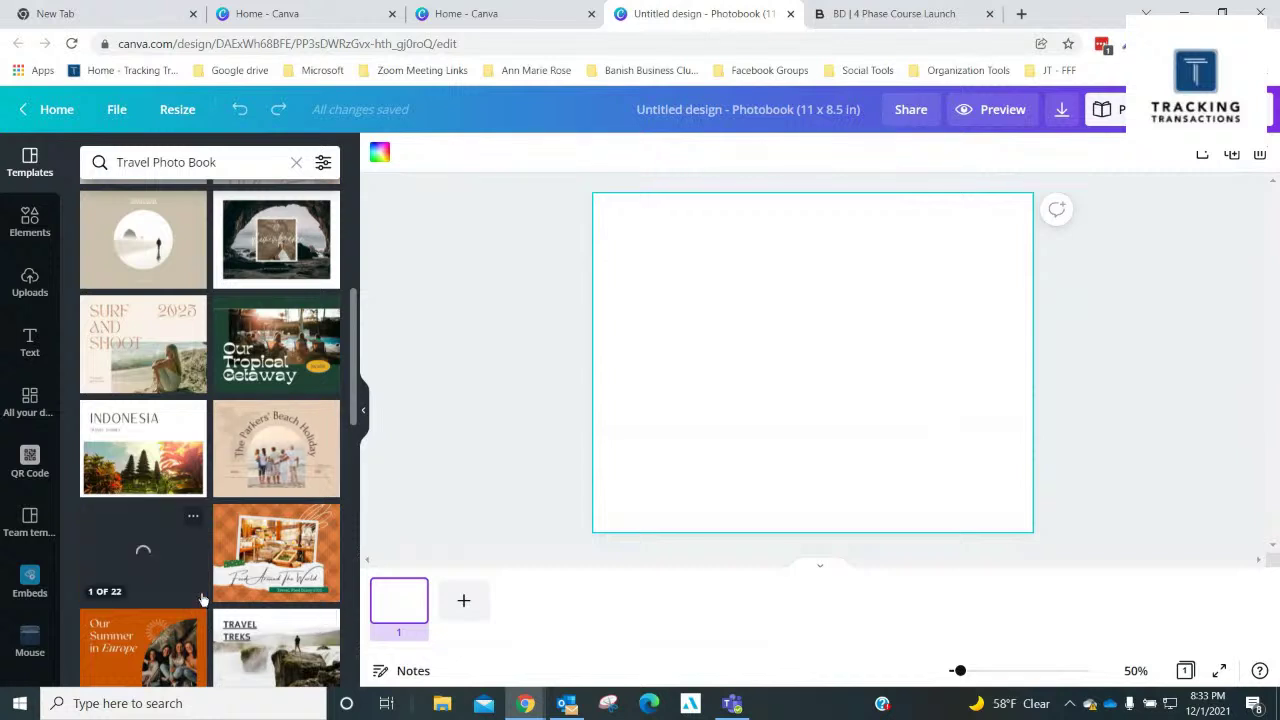
pyautogui.scroll(-2, 200, 540)
pyautogui.scroll(-2, 199, 545)
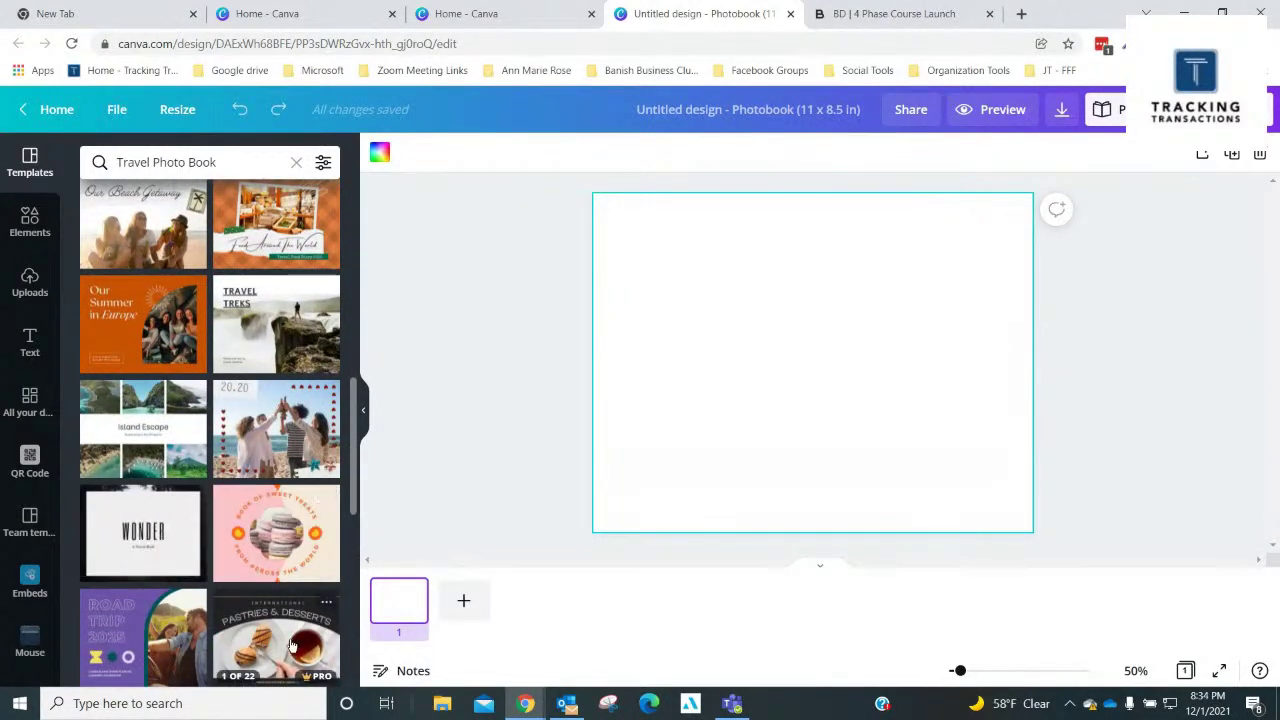
pyautogui.scroll(-2, 280, 615)
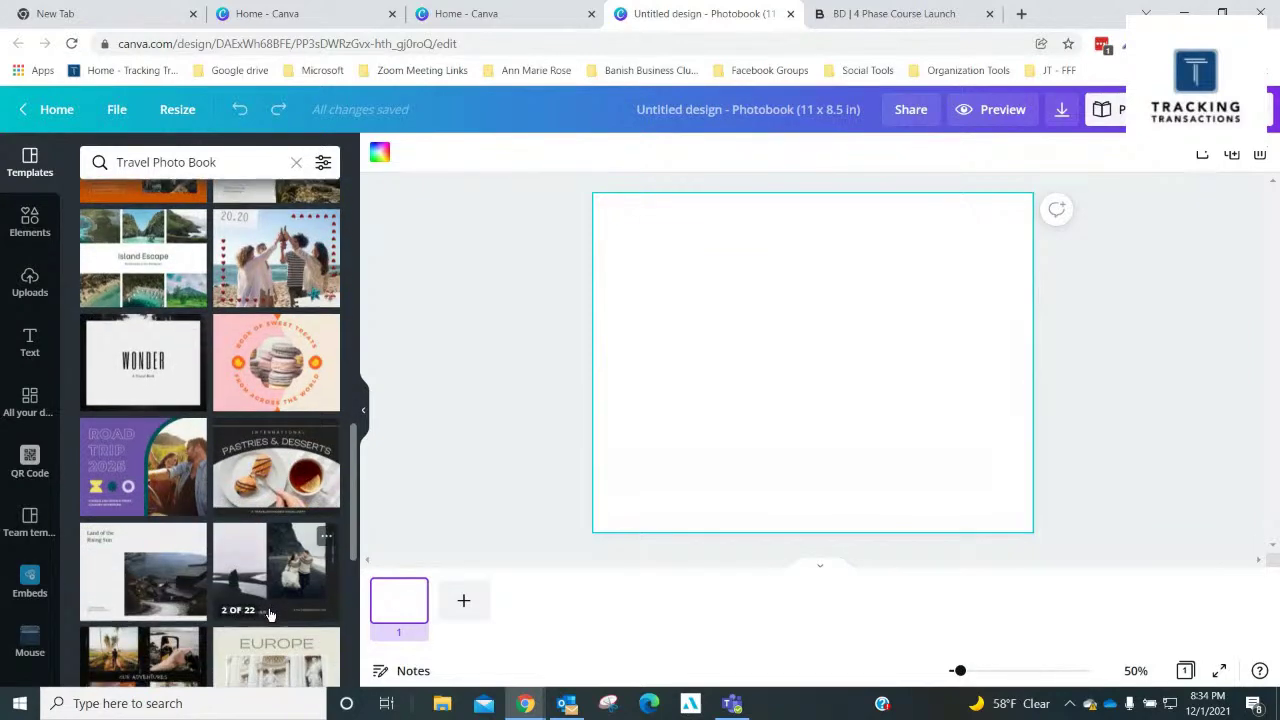
pyautogui.scroll(-3, 270, 615)
pyautogui.scroll(-2, 270, 615)
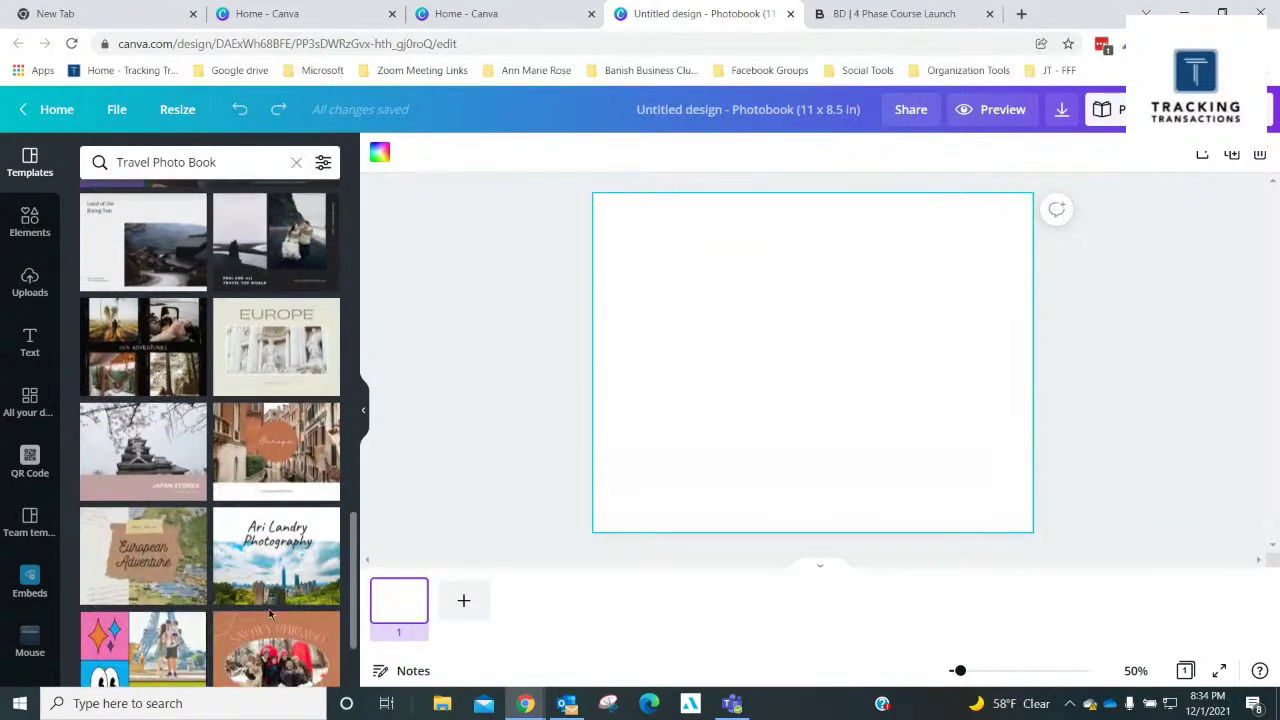
pyautogui.scroll(-4, 270, 615)
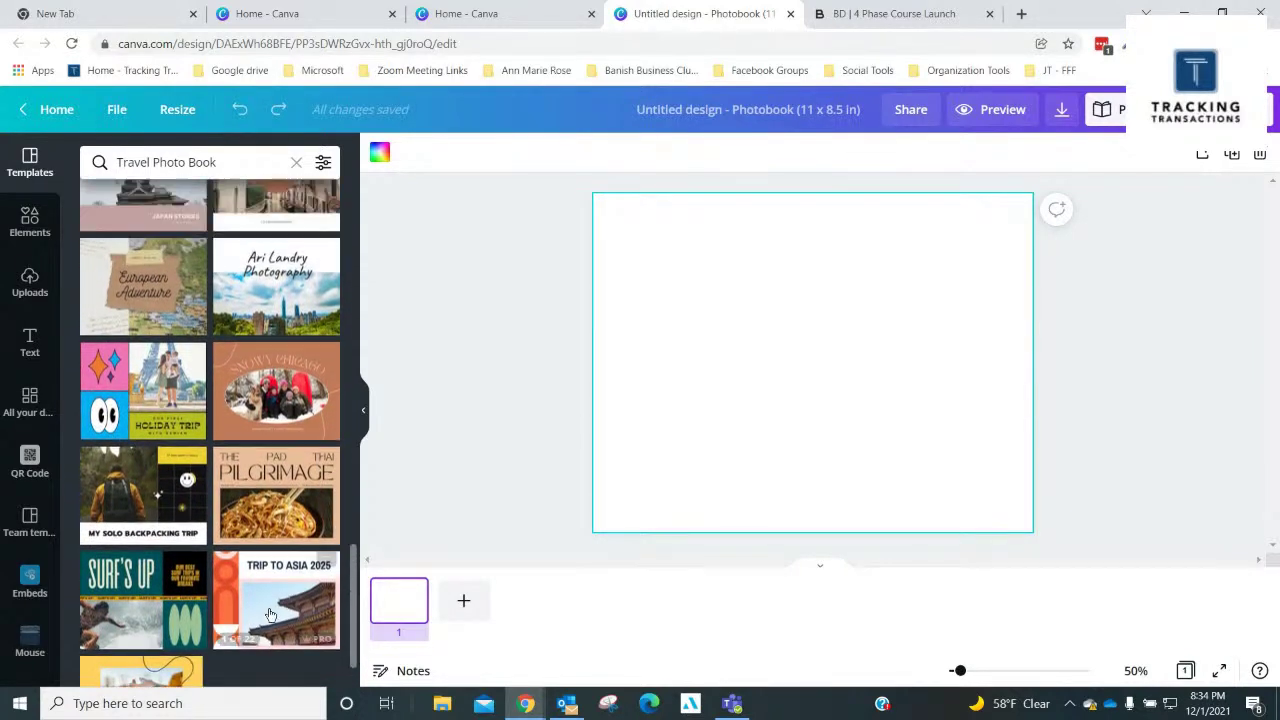
pyautogui.scroll(3, 270, 615)
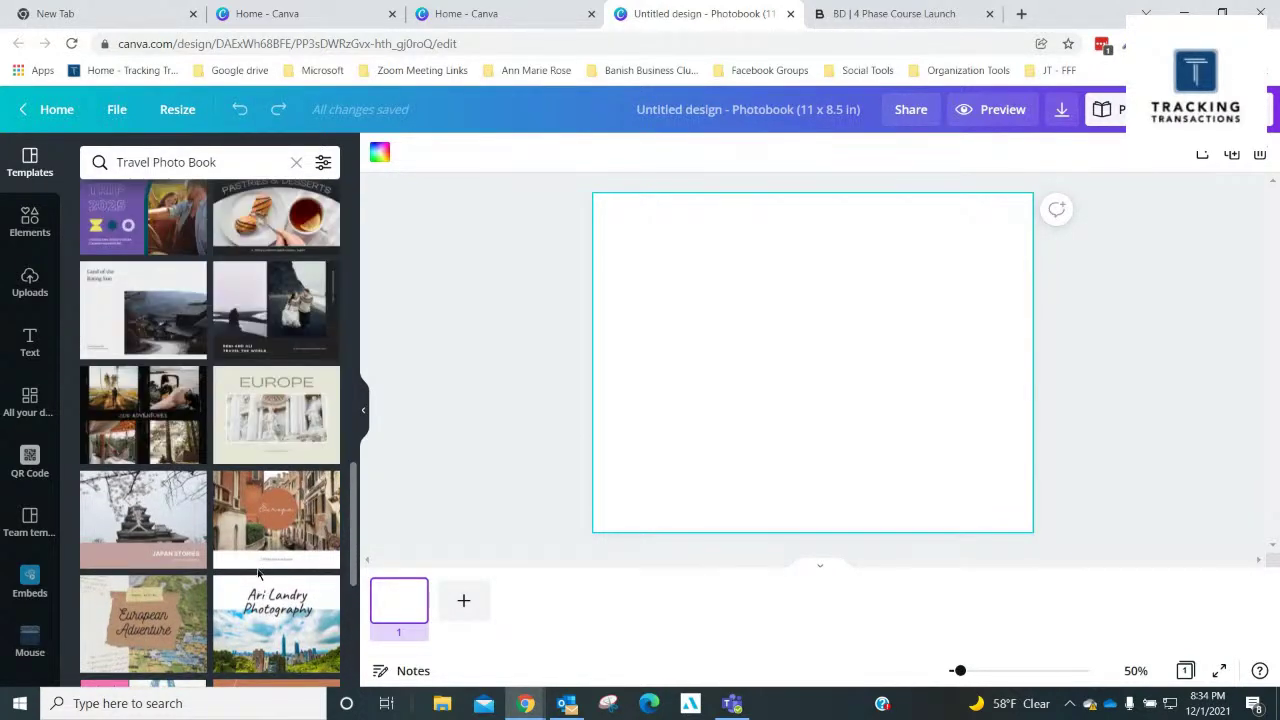
pyautogui.scroll(2, 250, 481)
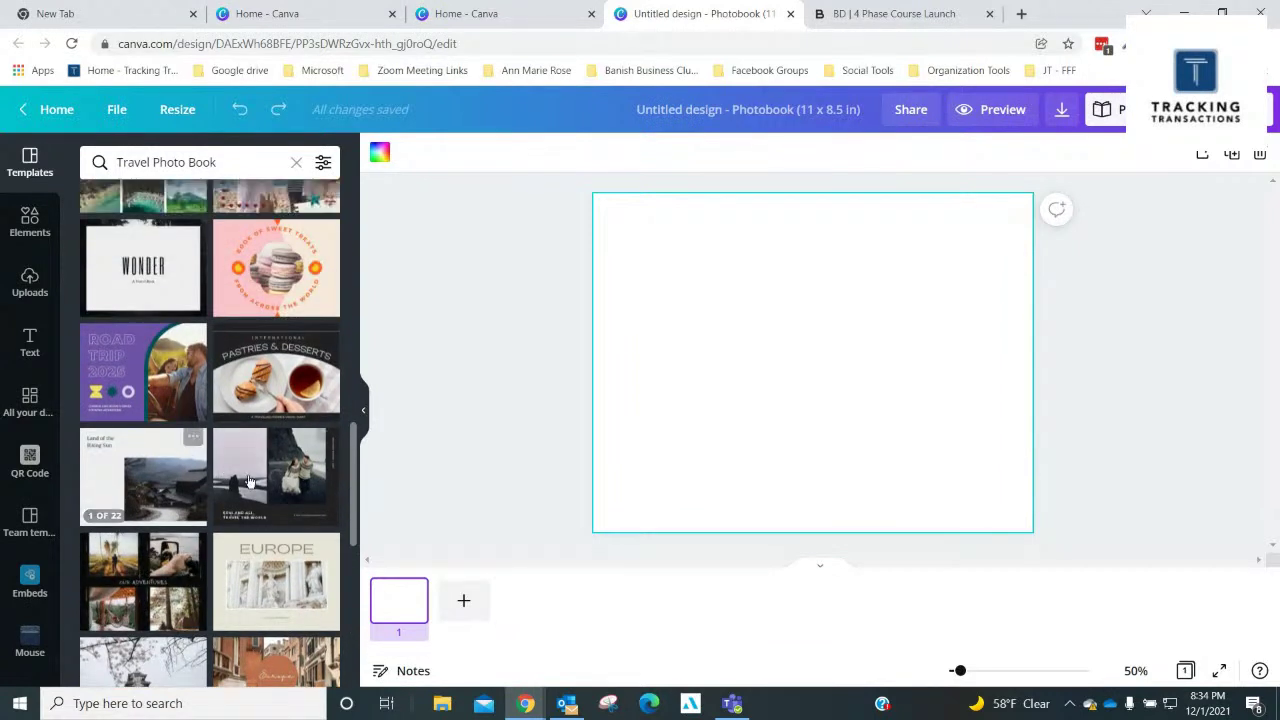
pyautogui.scroll(2, 230, 465)
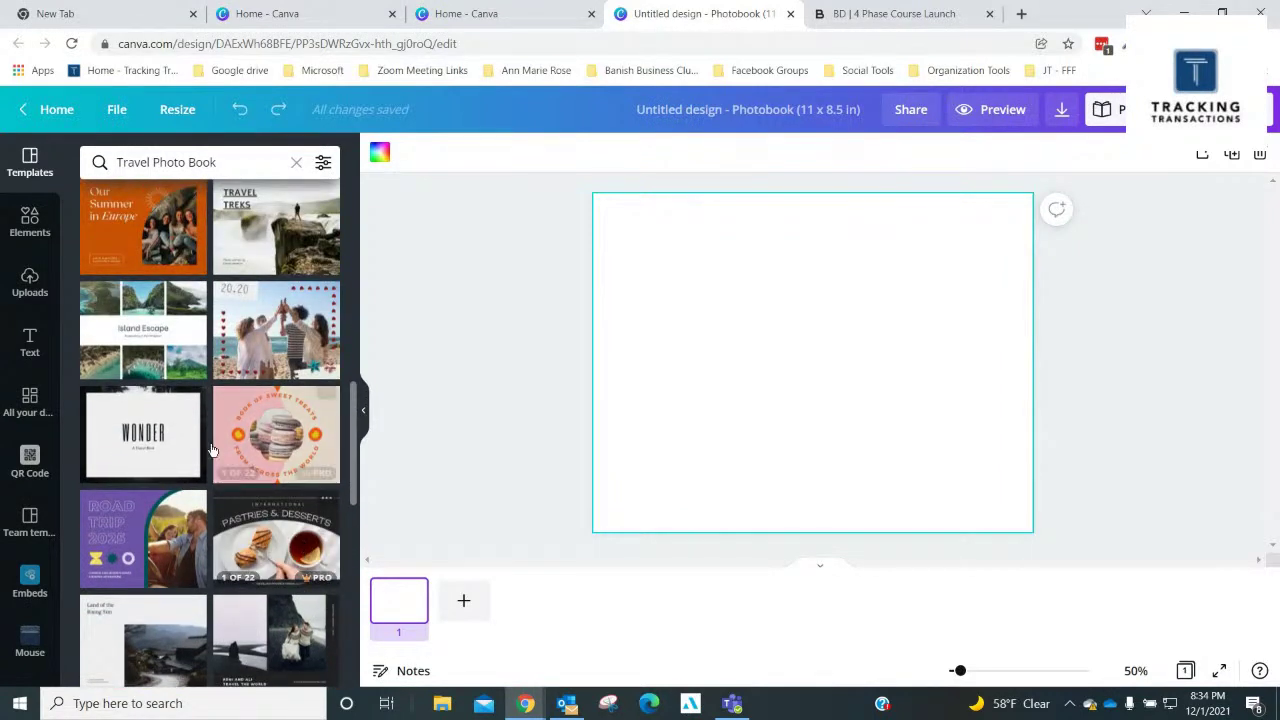
# Apply the Island Escape template's cover and add all 22 of its pages to the book
pyautogui.click(137, 335)
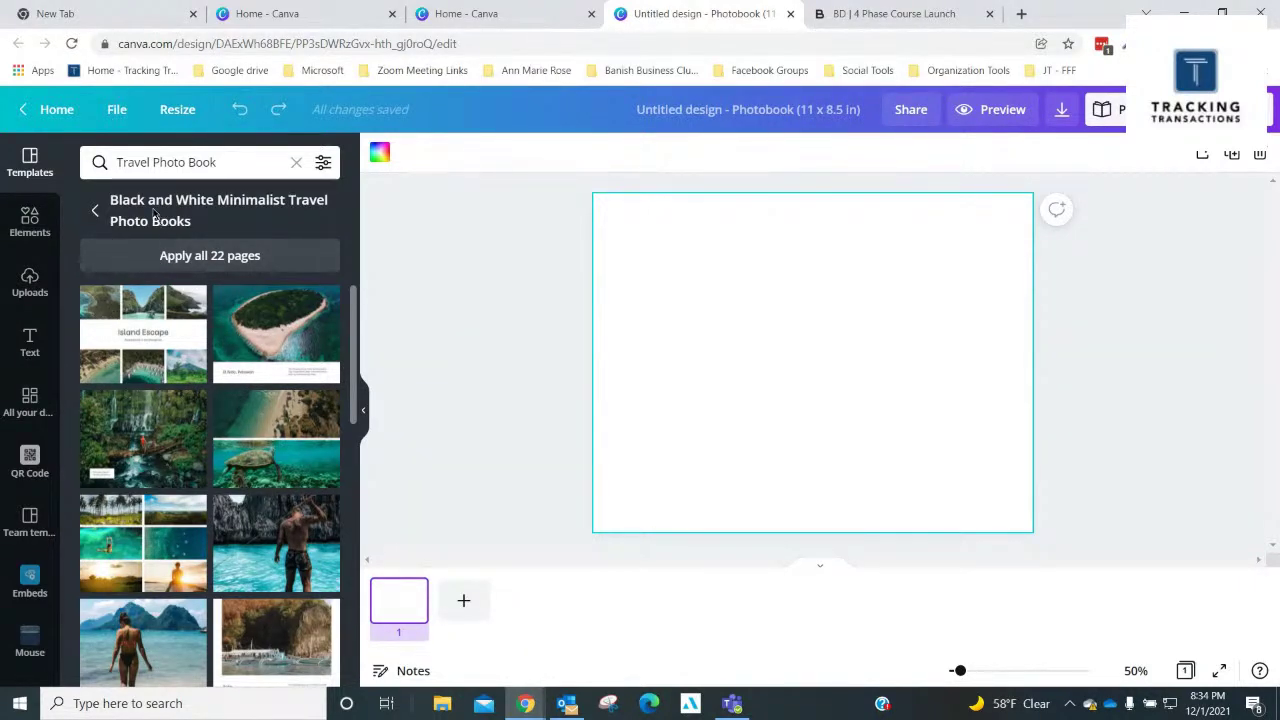
pyautogui.click(166, 334)
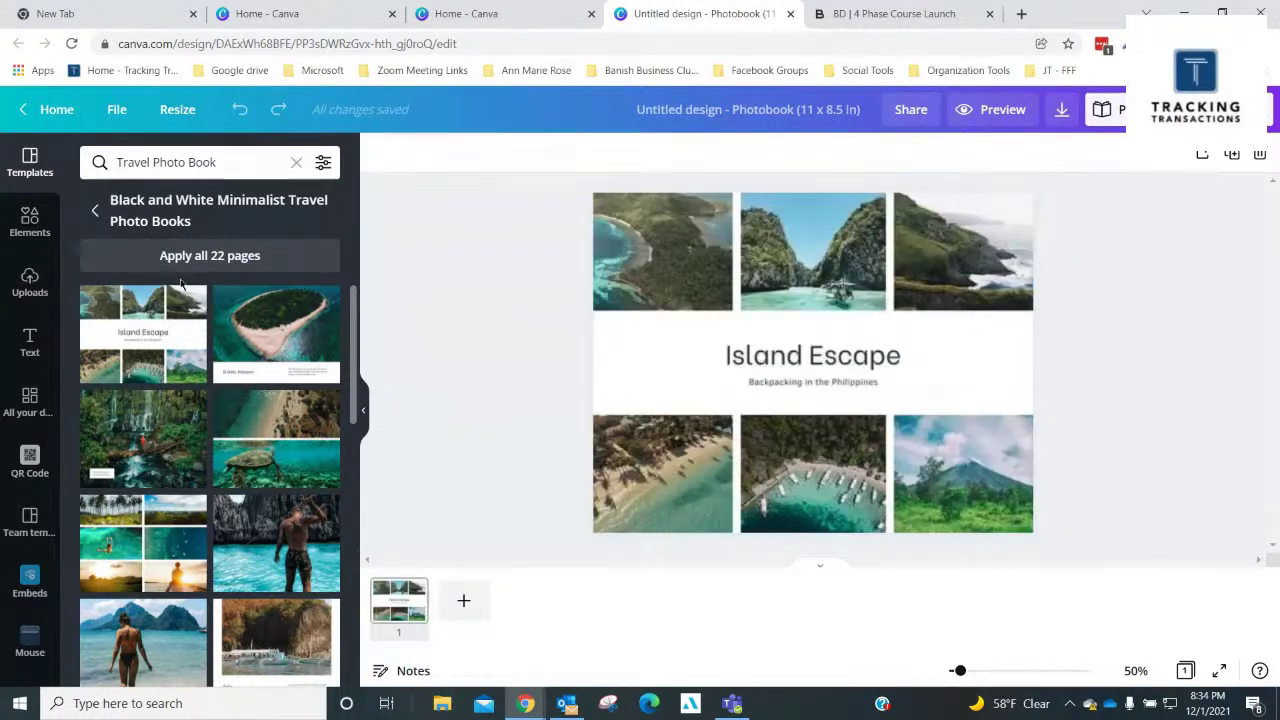
pyautogui.click(196, 258)
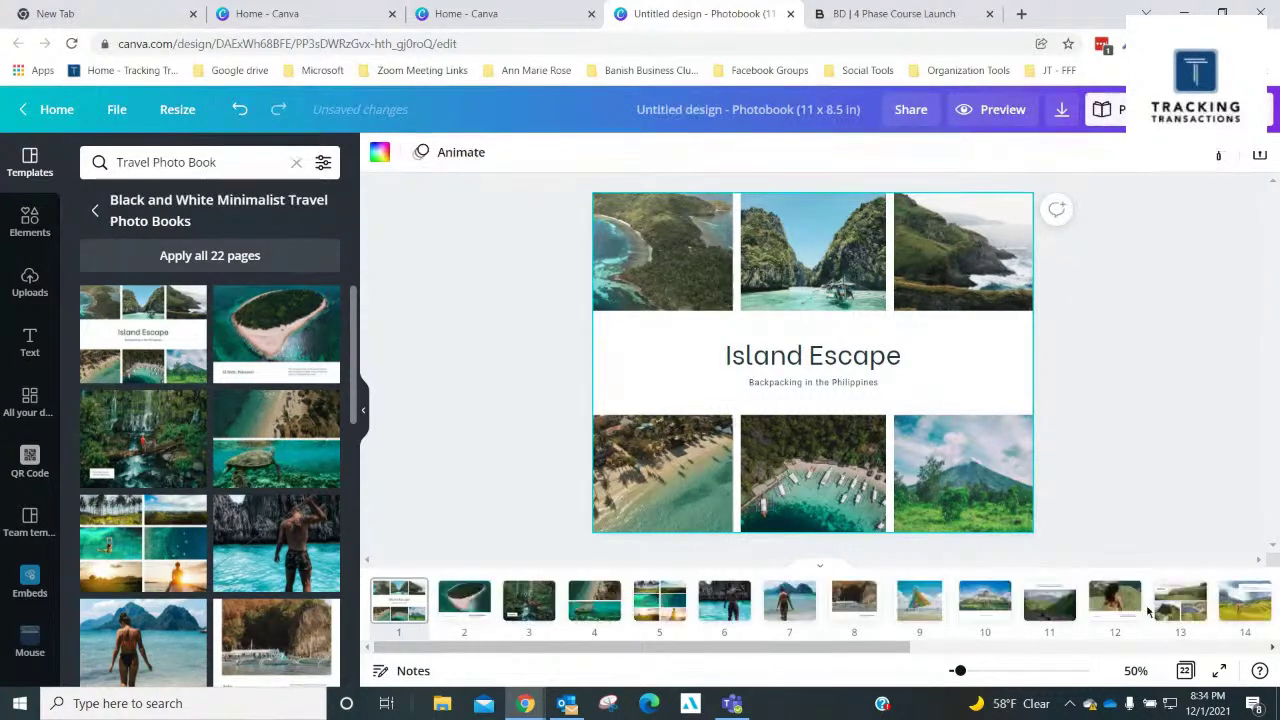
# Review pages 2–10, including the El Nido, turtle, sailboat and Mayon Volcano pages
pyautogui.click(475, 606)
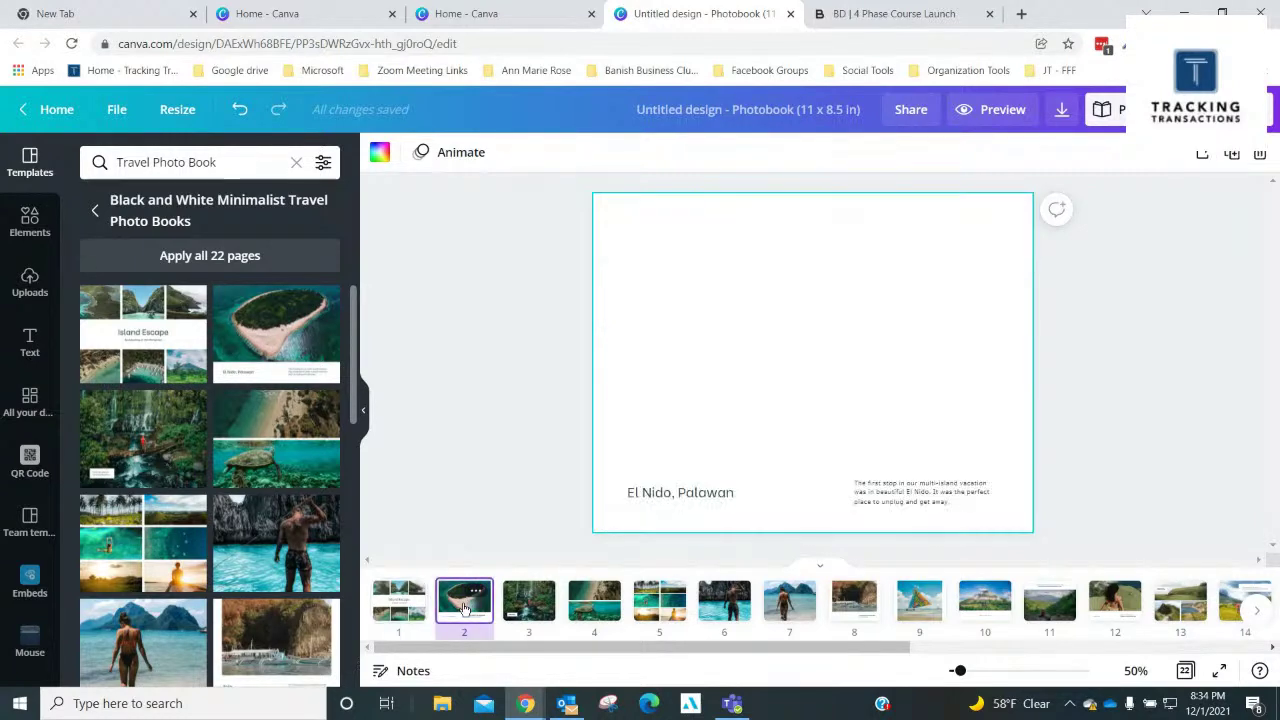
pyautogui.click(548, 610)
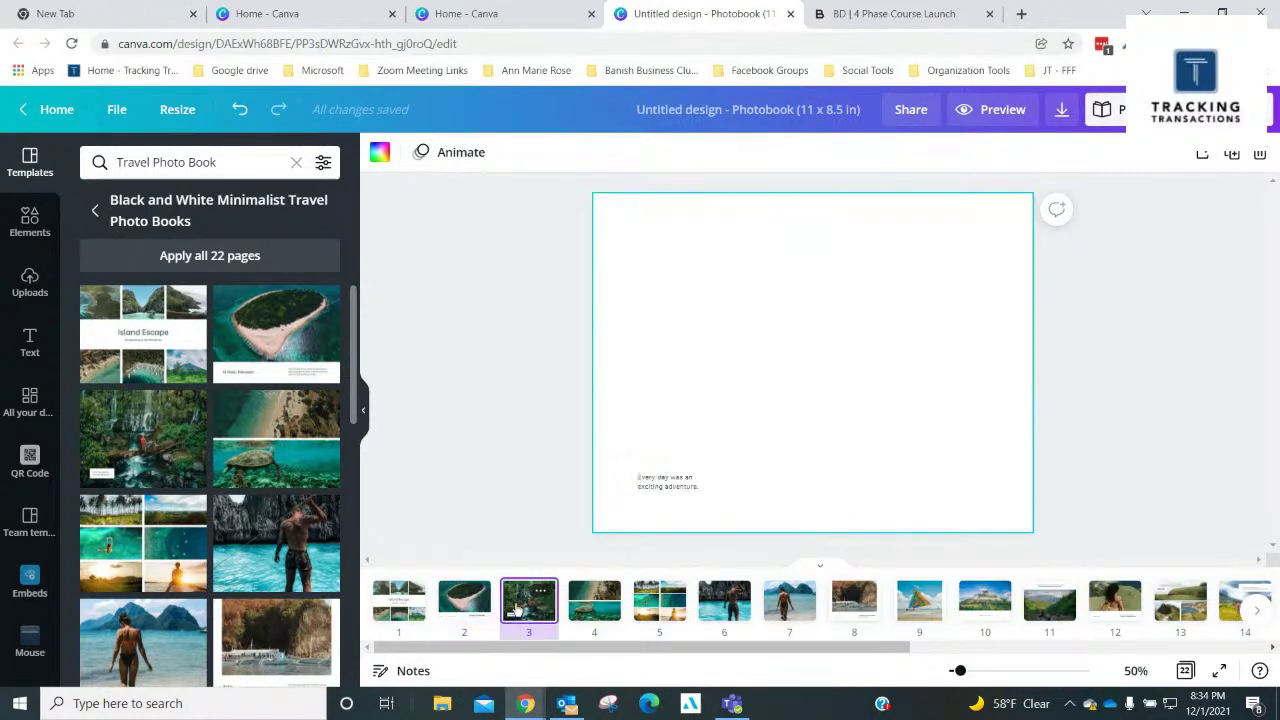
pyautogui.click(591, 614)
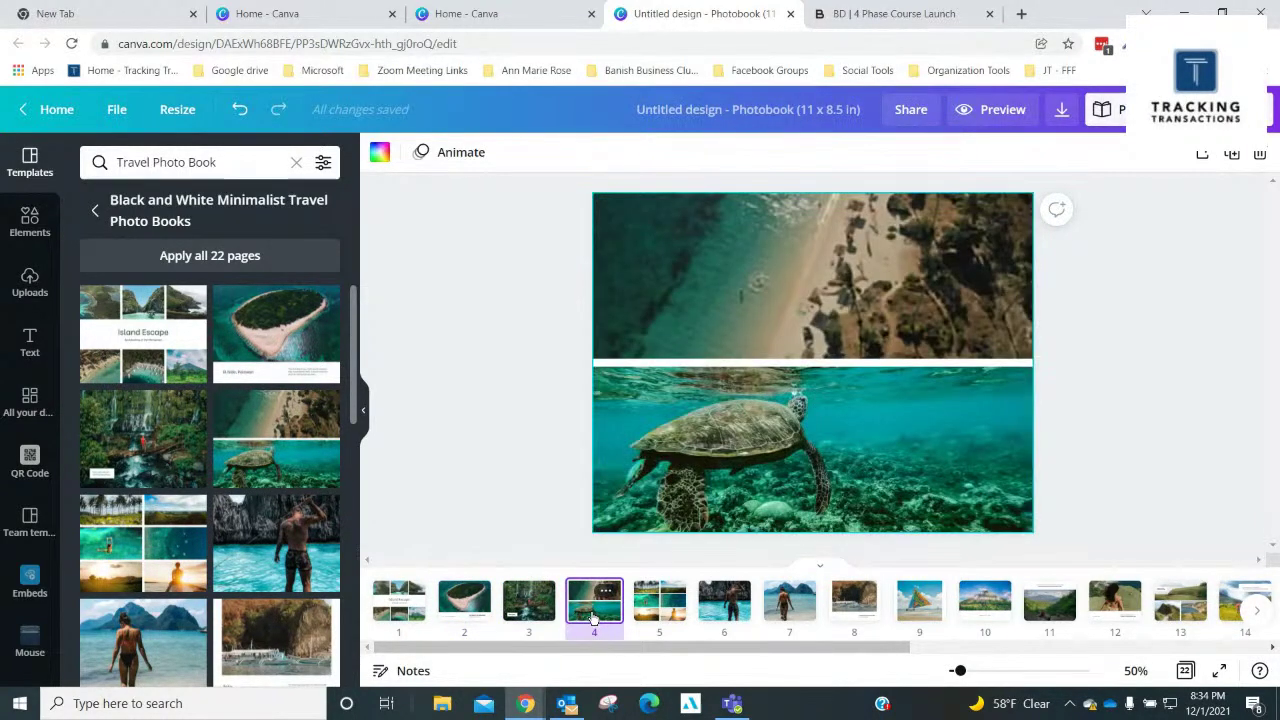
pyautogui.click(668, 618)
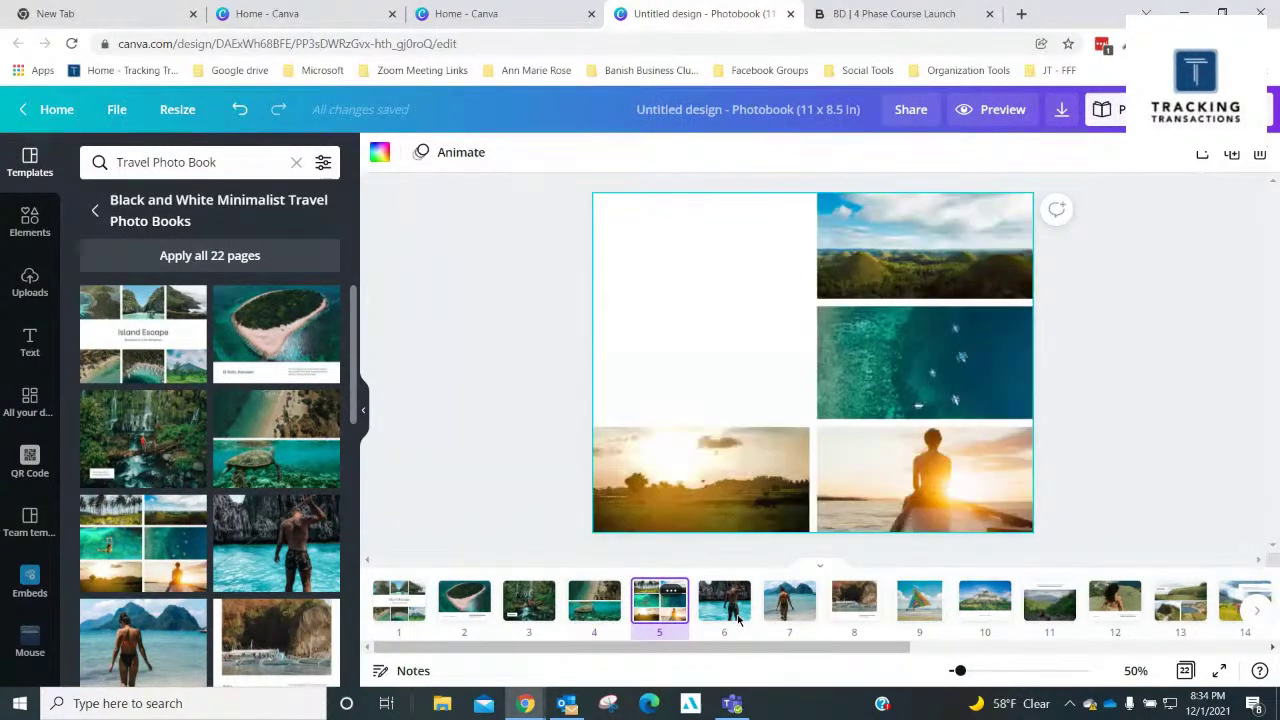
pyautogui.click(728, 614)
pyautogui.click(795, 612)
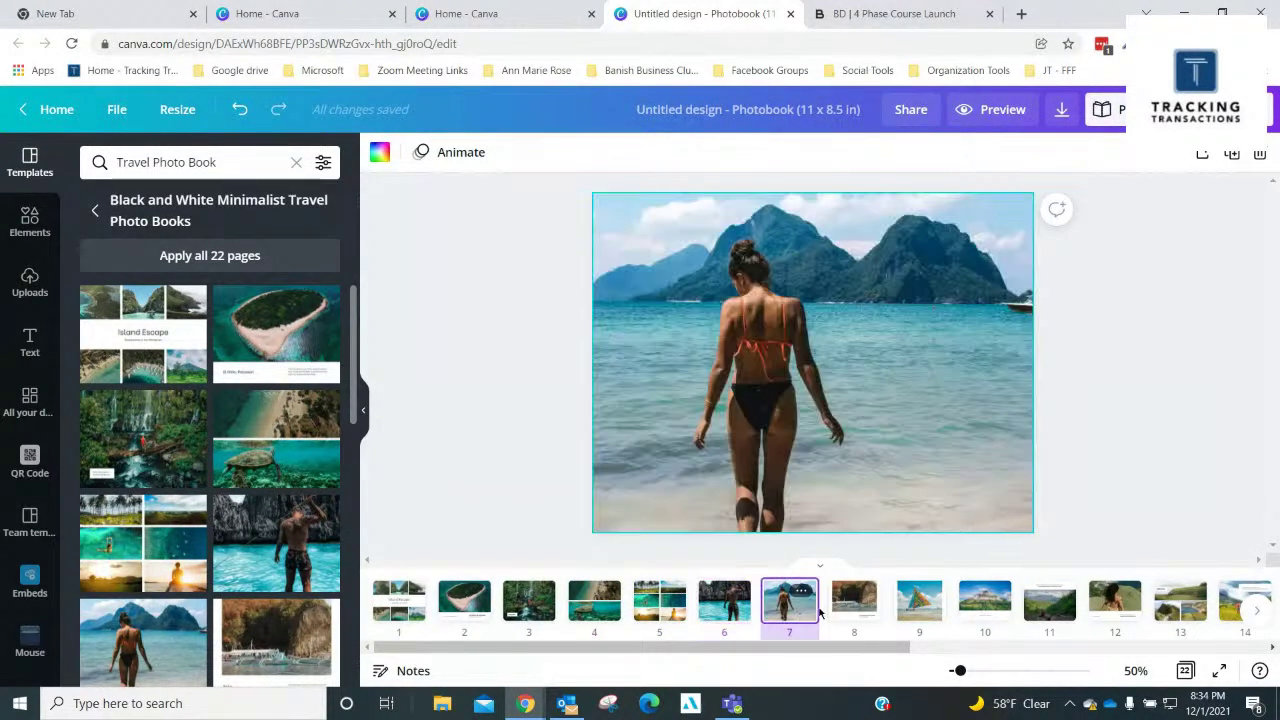
pyautogui.click(855, 610)
pyautogui.click(908, 608)
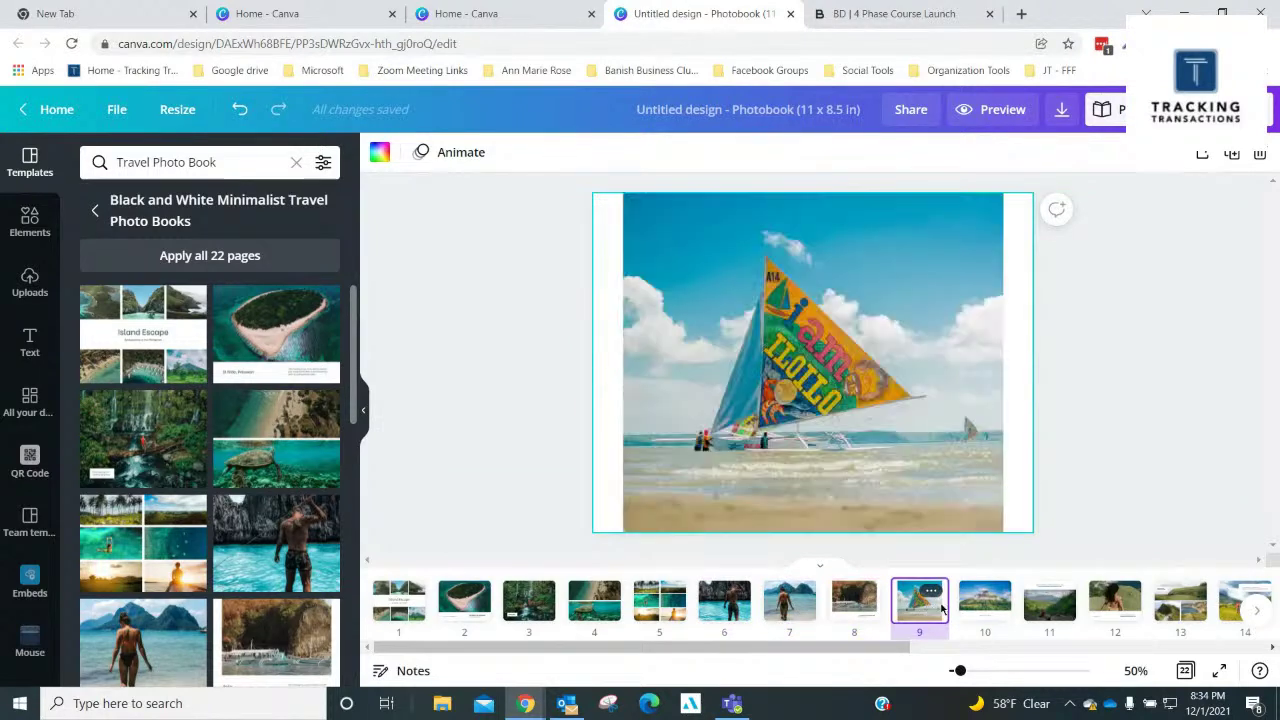
pyautogui.click(974, 614)
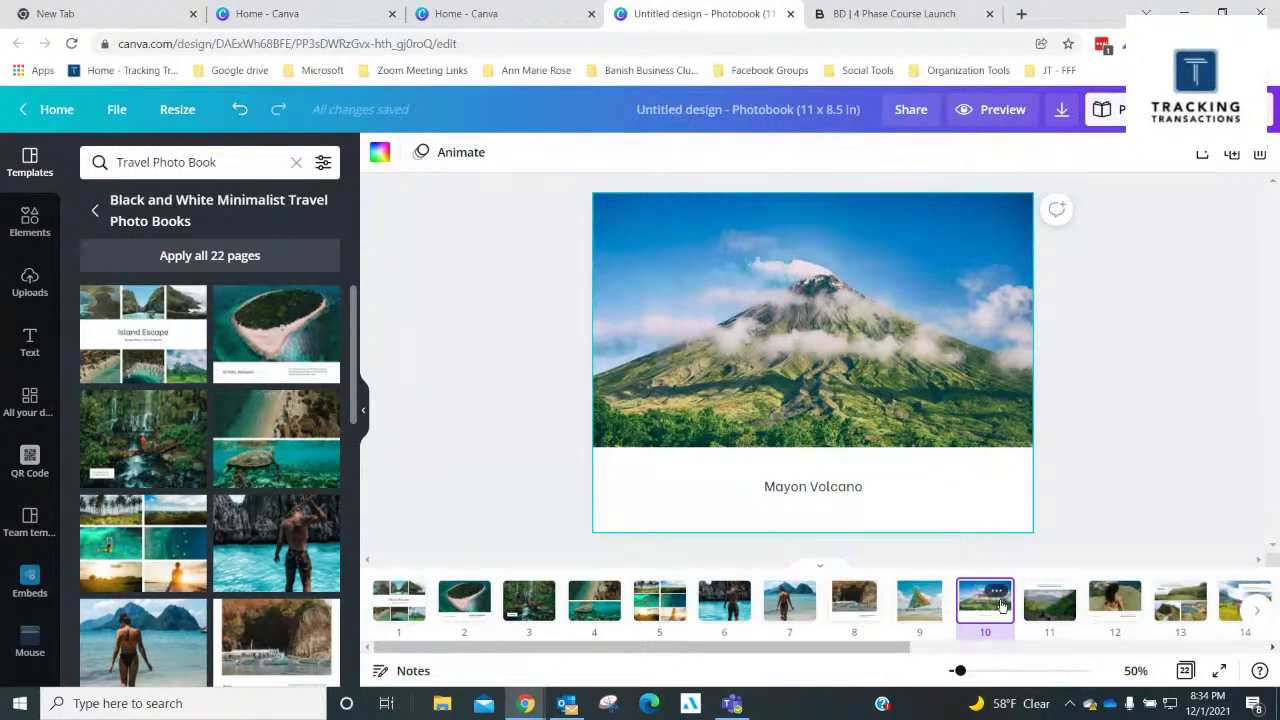
# Scroll through the remaining pages up to 22, then return to the Island Escape cover
pyautogui.click(1257, 612)
pyautogui.click(1257, 612)
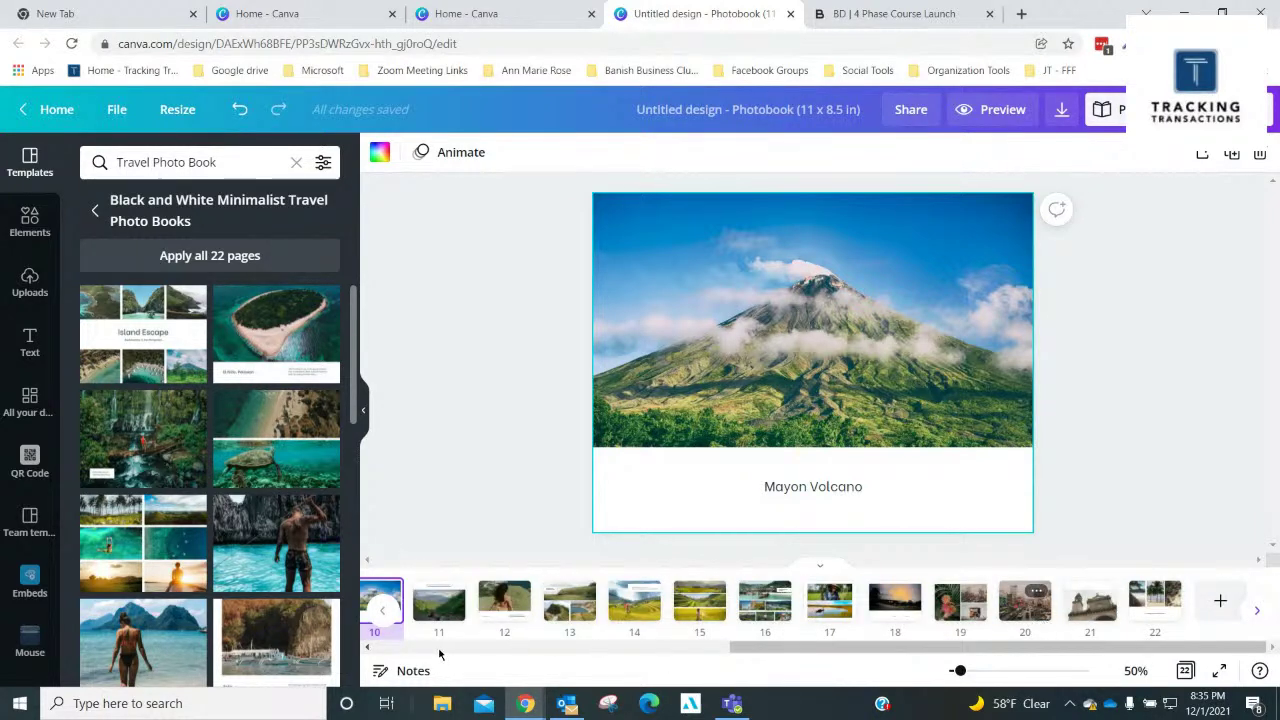
pyautogui.click(386, 612)
pyautogui.click(386, 612)
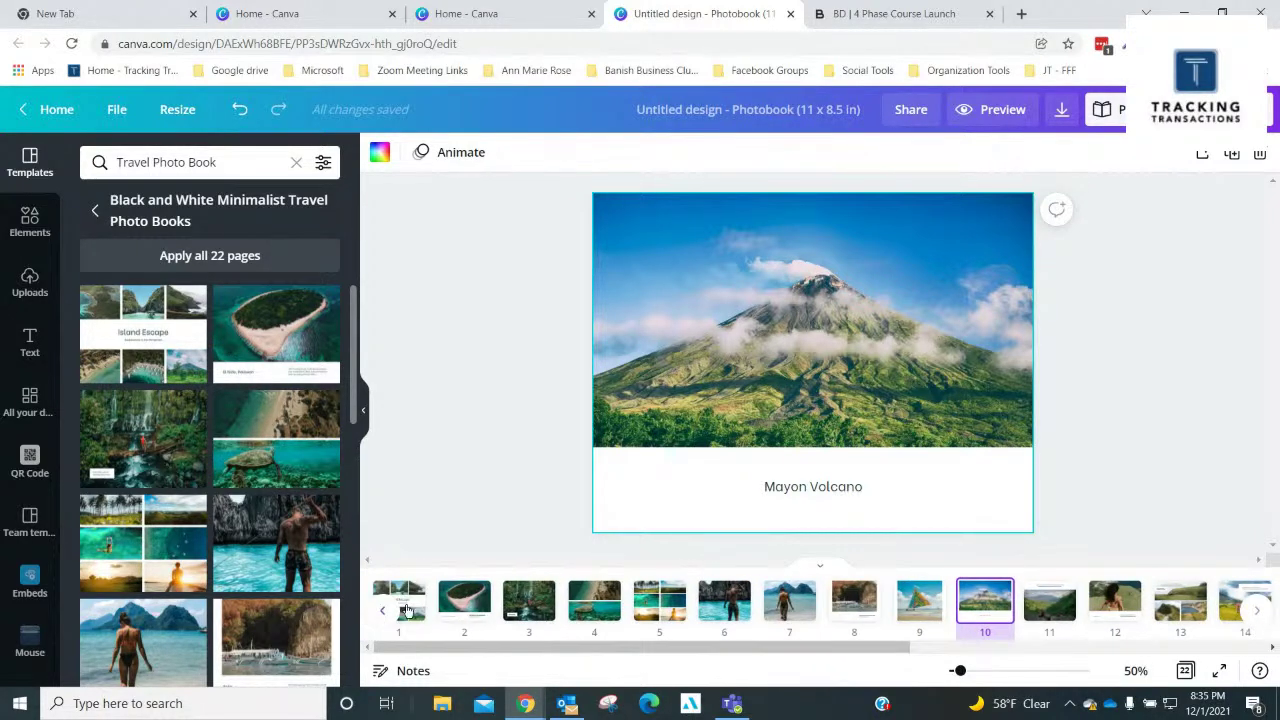
pyautogui.click(406, 606)
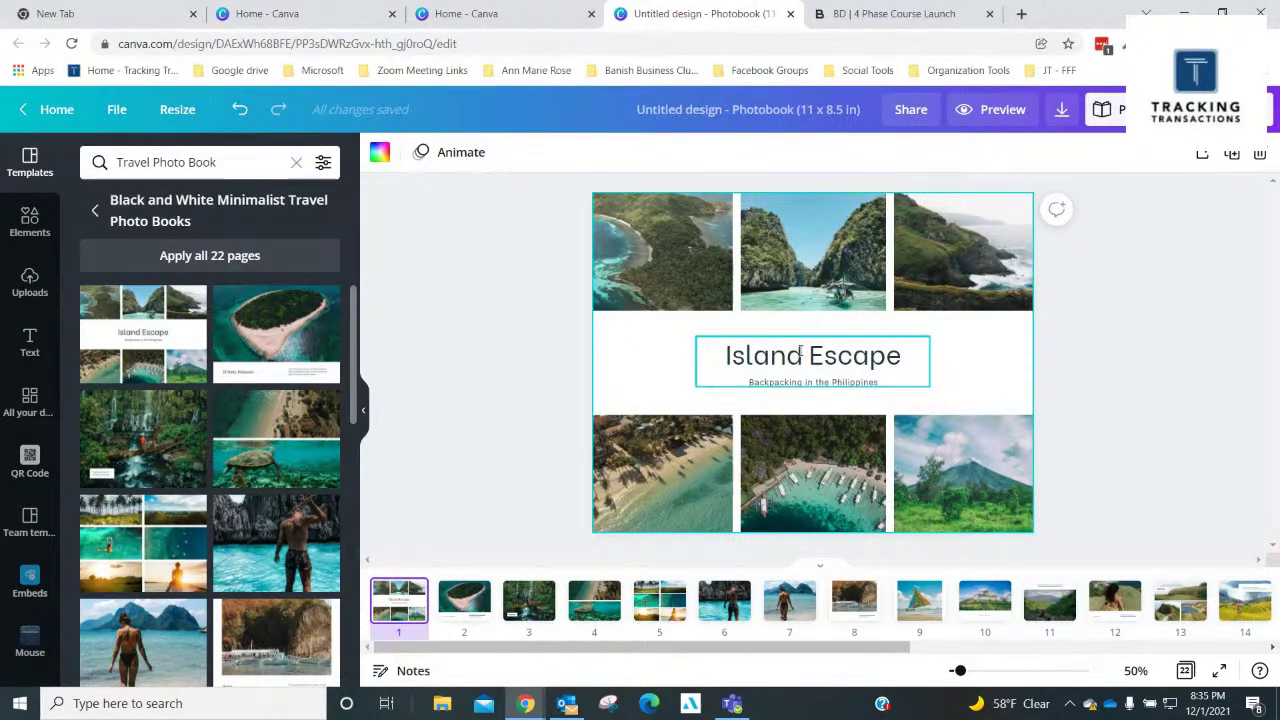
# Replace the 'Island Escape' cover title with 'Roatan'
pyautogui.click(746, 357)
pyautogui.moveTo(724, 356); pyautogui.dragTo(898, 340)
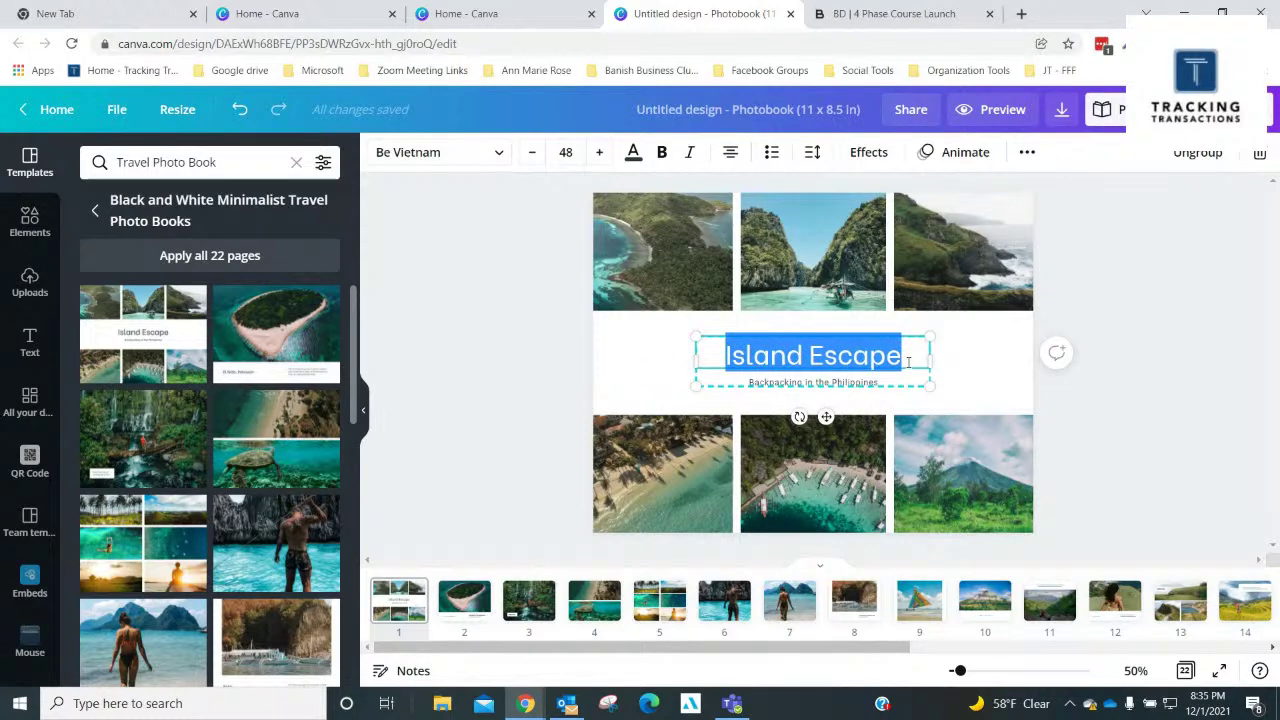
pyautogui.write('Roatan')
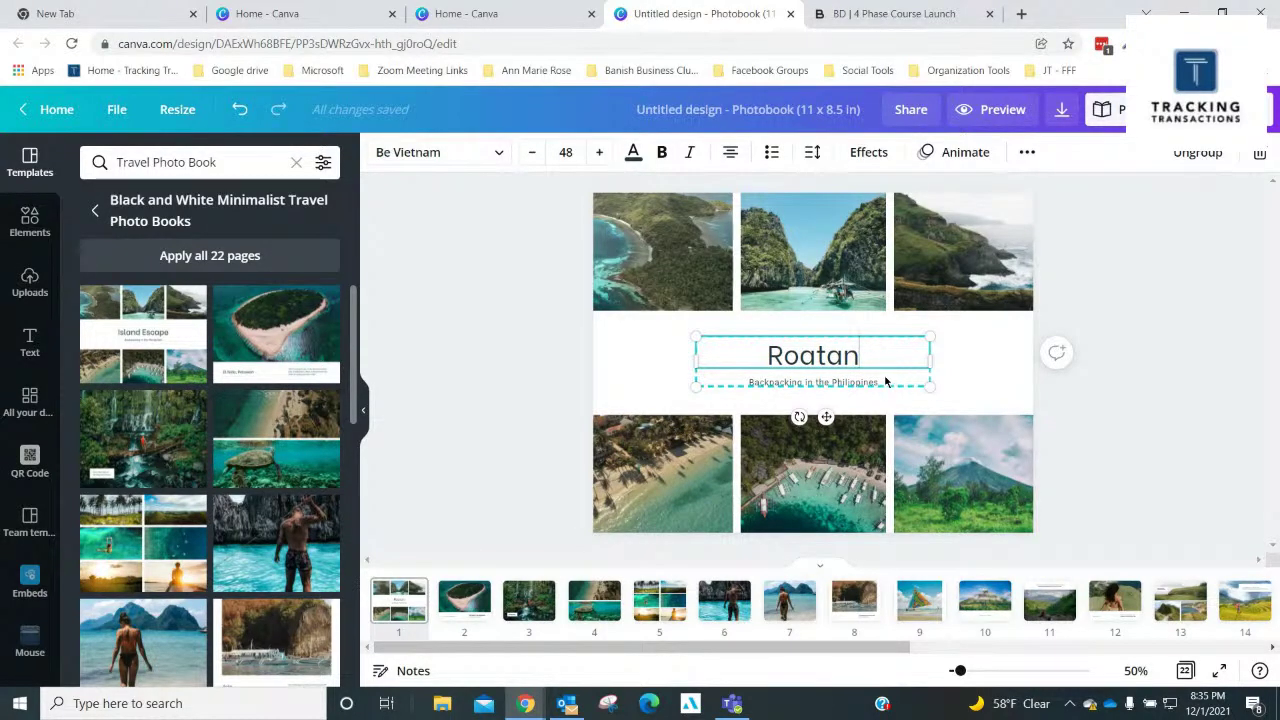
# Change the cover subtitle to 'St. Mary's University - 2021'
pyautogui.click(886, 377)
pyautogui.click(883, 377)
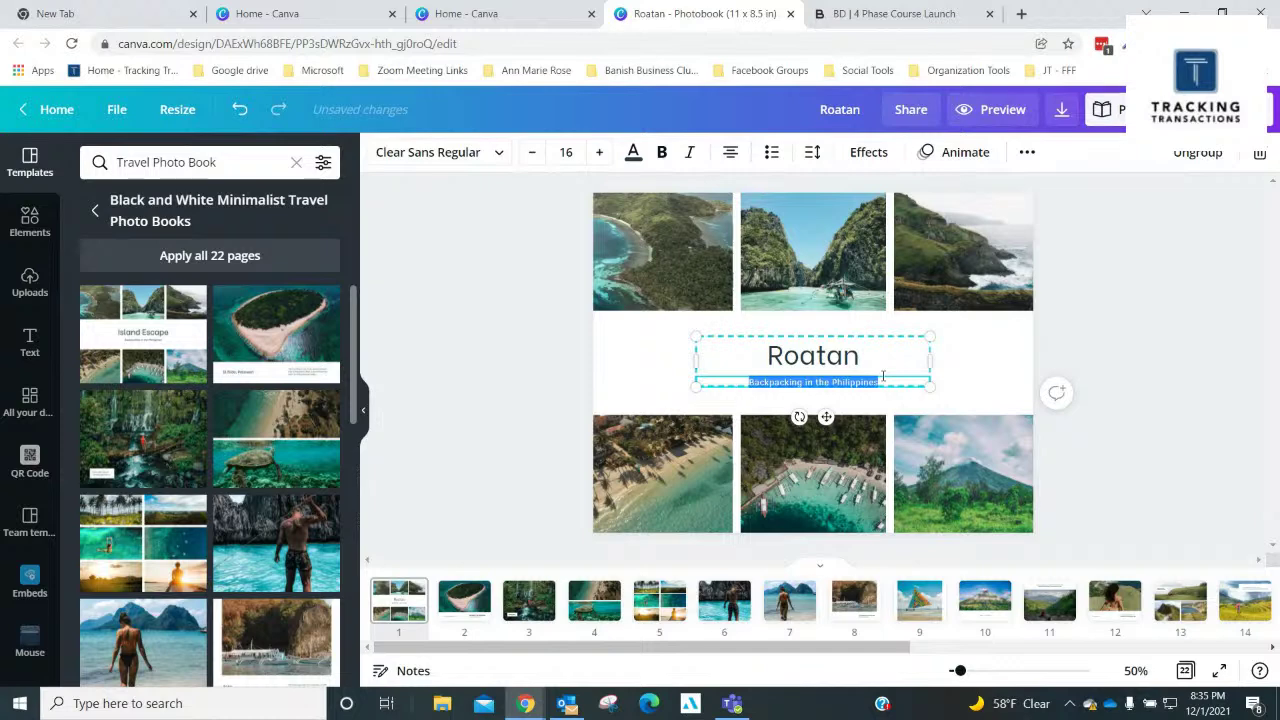
pyautogui.write('s')
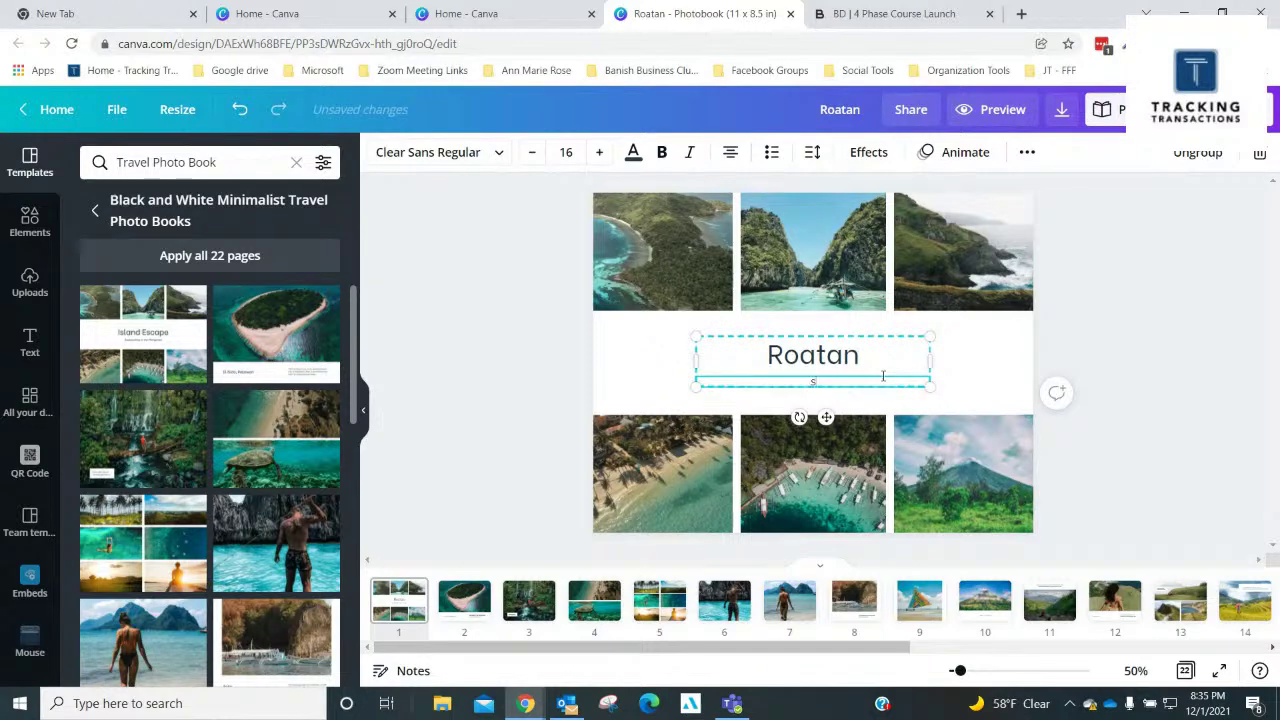
pyautogui.write("t. Mary's University")
pyautogui.press('BackSpace')
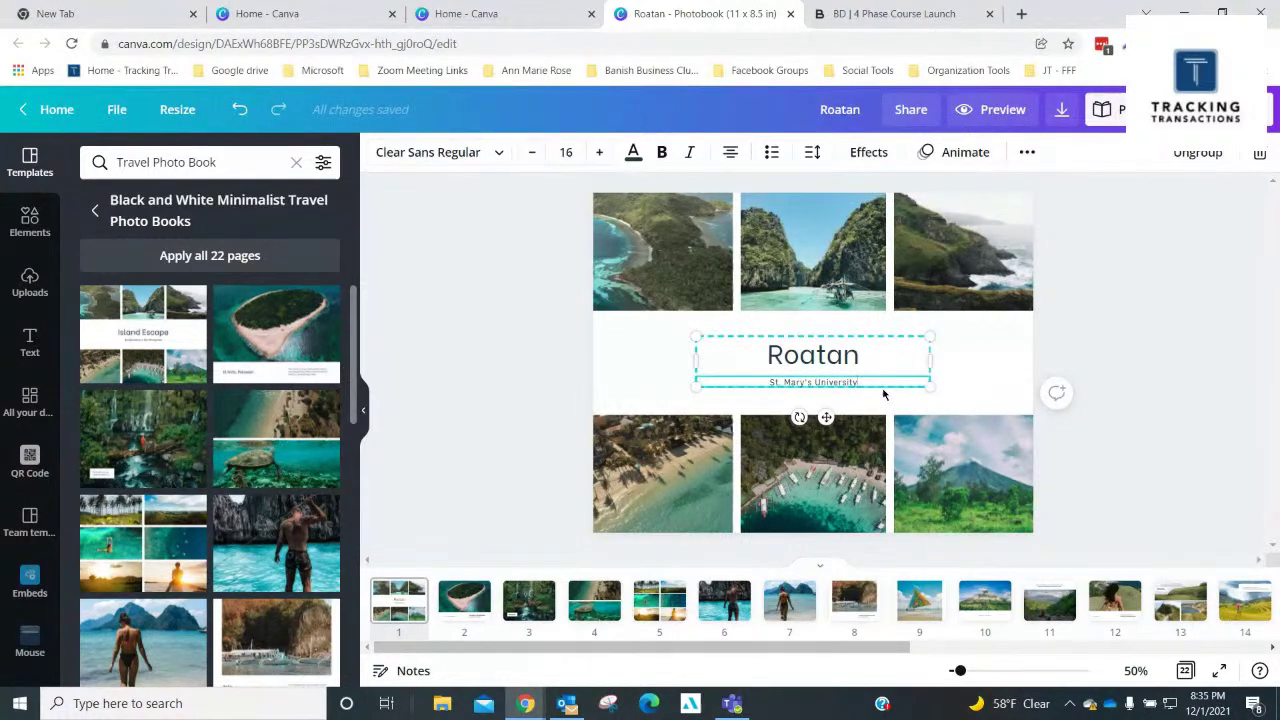
pyautogui.write('-')
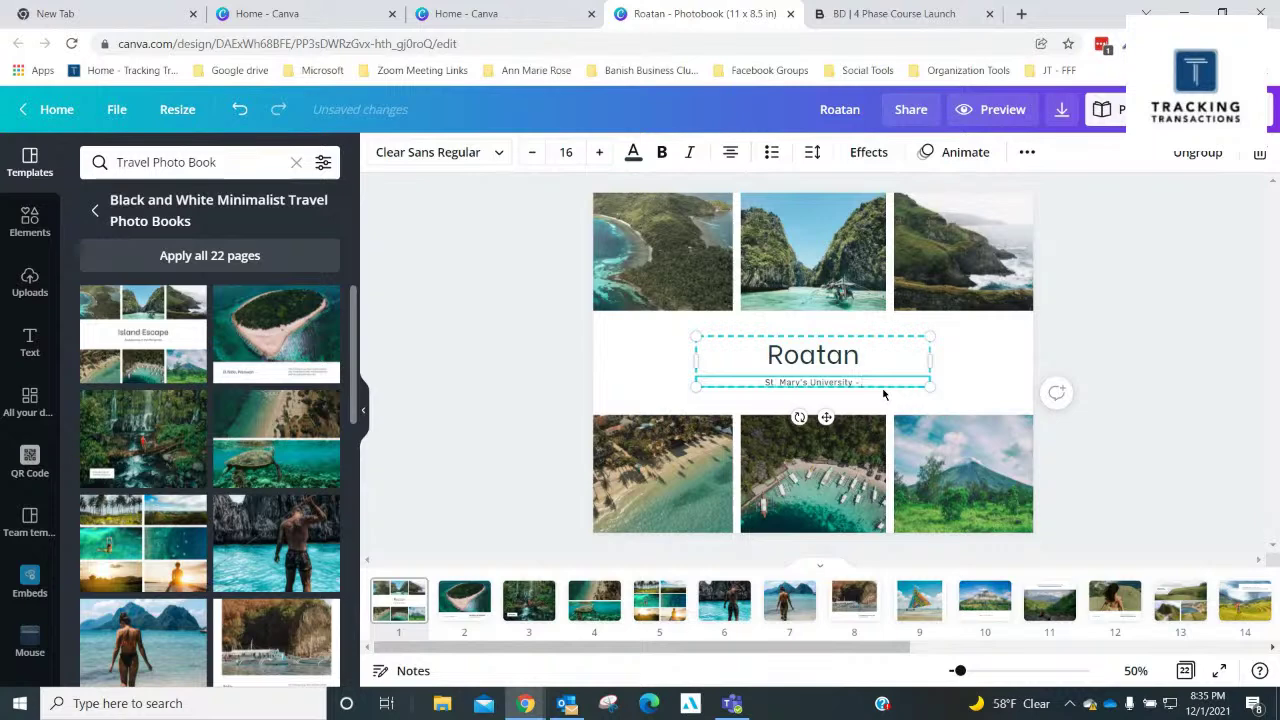
pyautogui.write(' December')
pyautogui.press('BackSpace')
pyautogui.press('BackSpace')
pyautogui.press('BackSpace')
pyautogui.press('BackSpace')
pyautogui.press('BackSpace')
pyautogui.press('BackSpace')
pyautogui.press('BackSpace')
pyautogui.press('BackSpace')
pyautogui.press('BackSpace')
pyautogui.press('BackSpace')
pyautogui.write('2021')
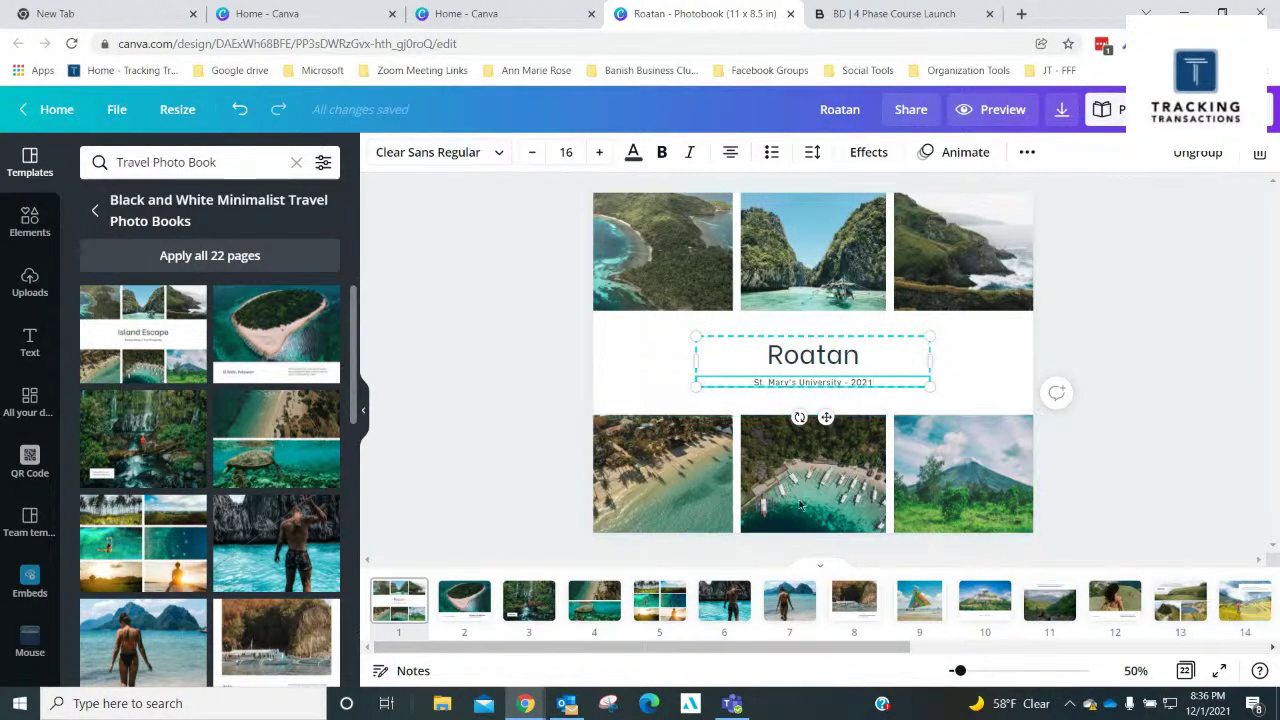
pyautogui.click(692, 265)
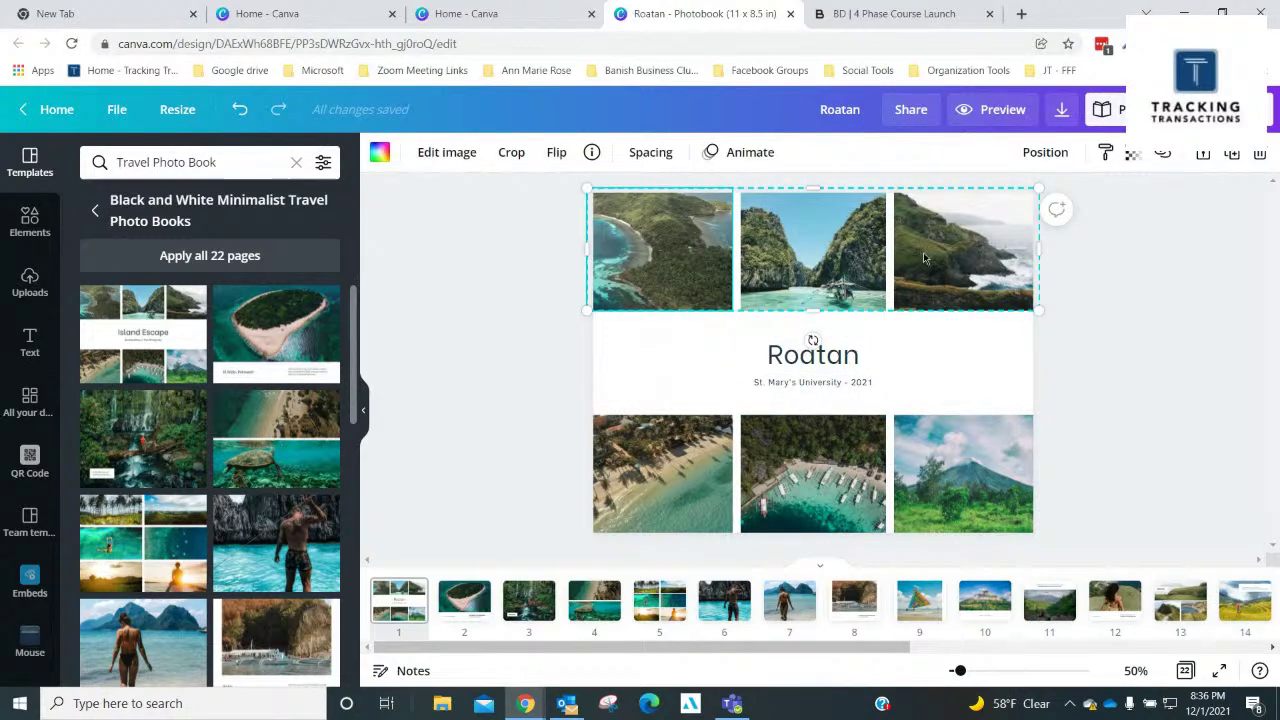
pyautogui.click(963, 470)
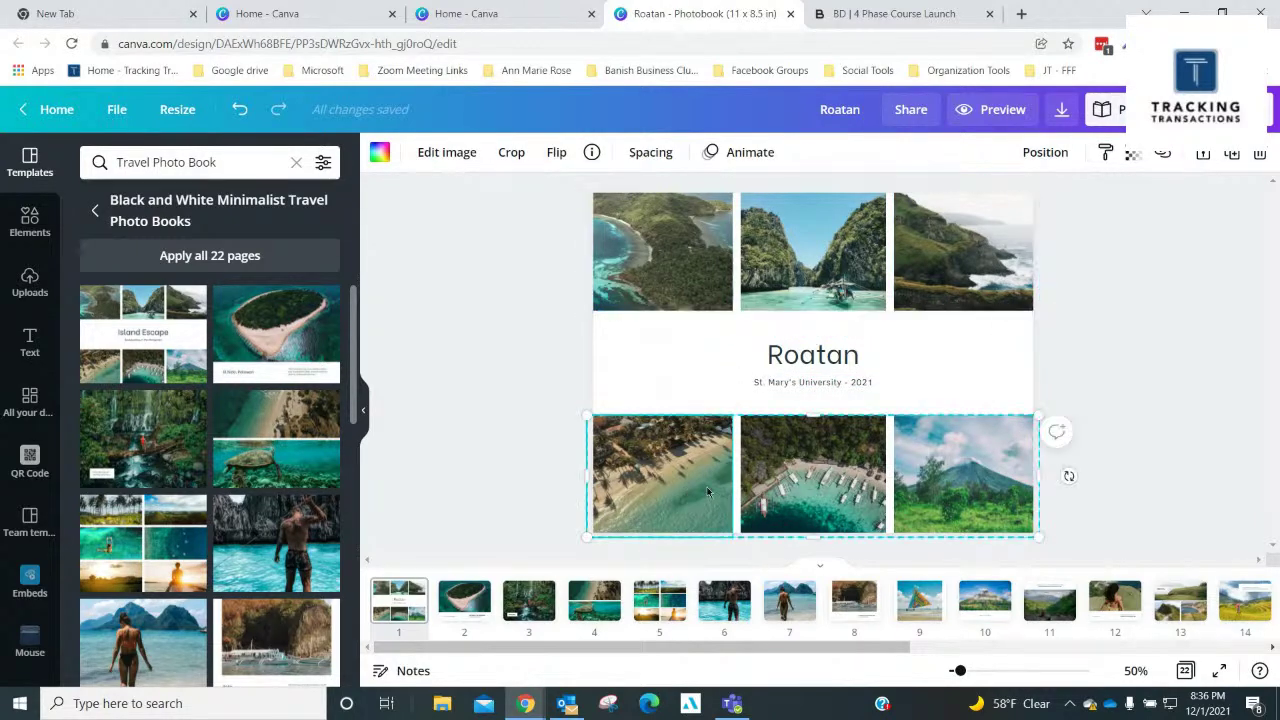
# On page 2, swap the island photo for the uploaded dolphin photo
pyautogui.click(452, 611)
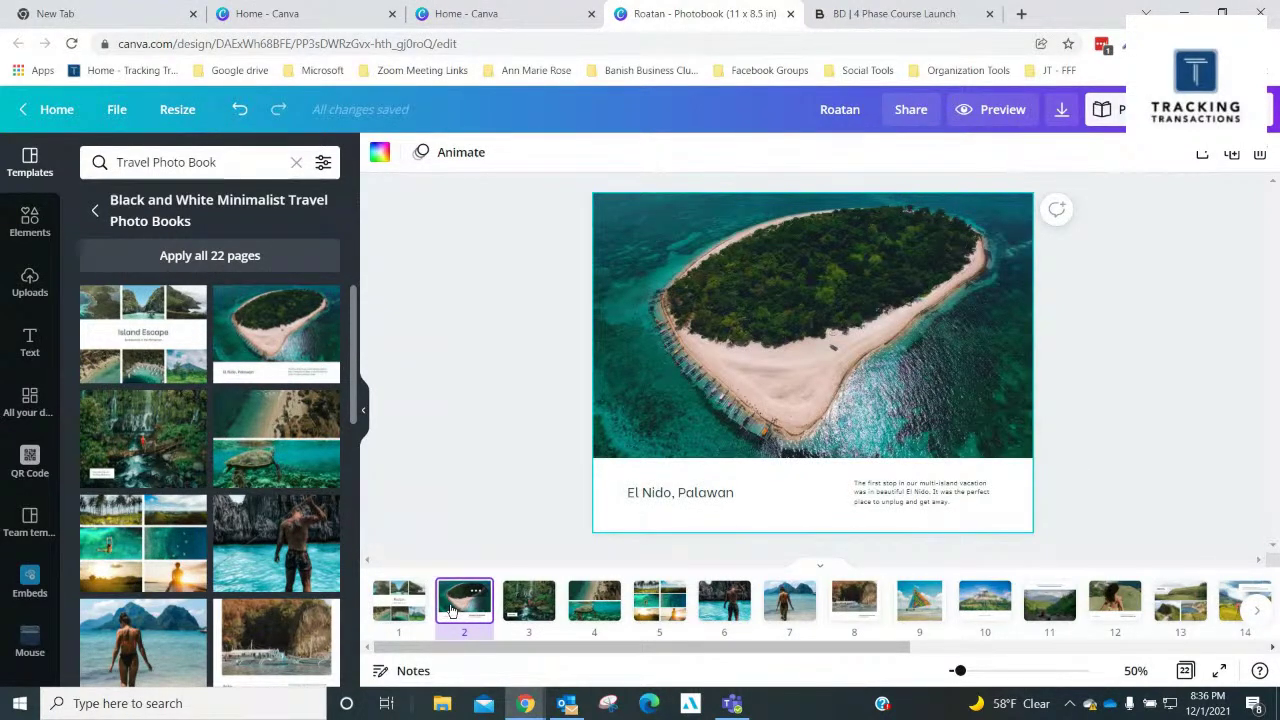
pyautogui.click(735, 394)
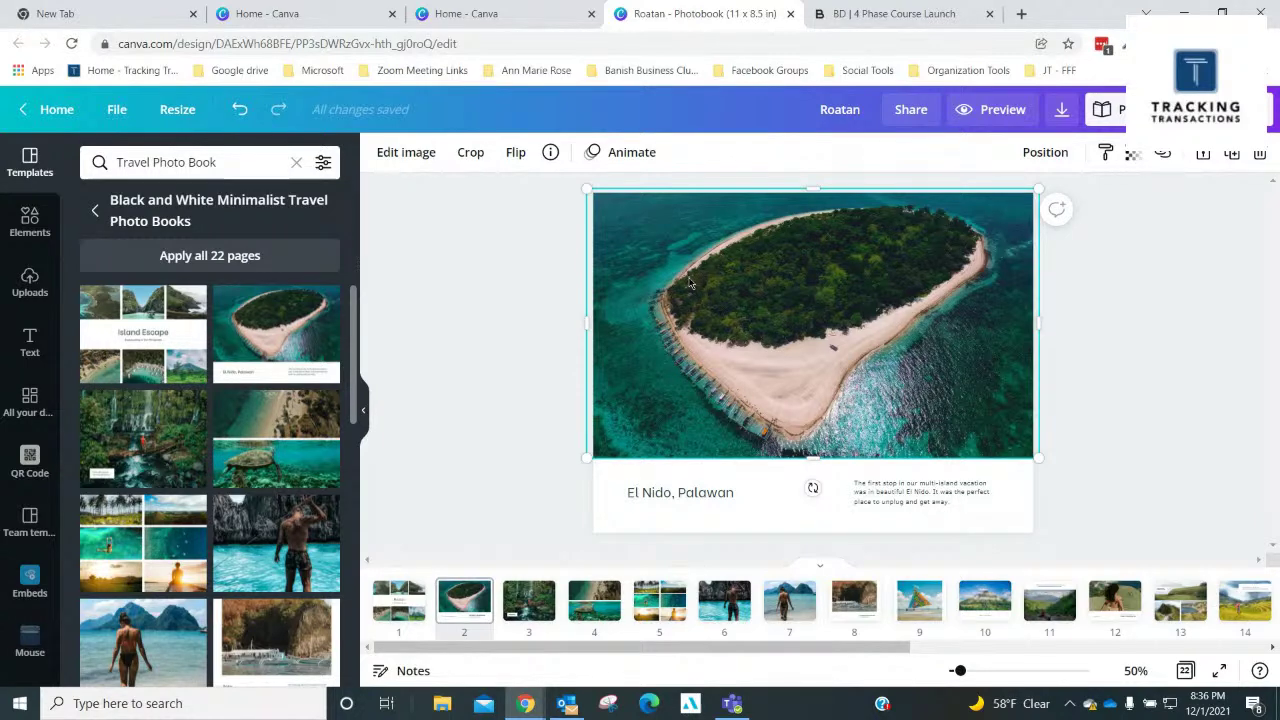
pyautogui.press('Delete')
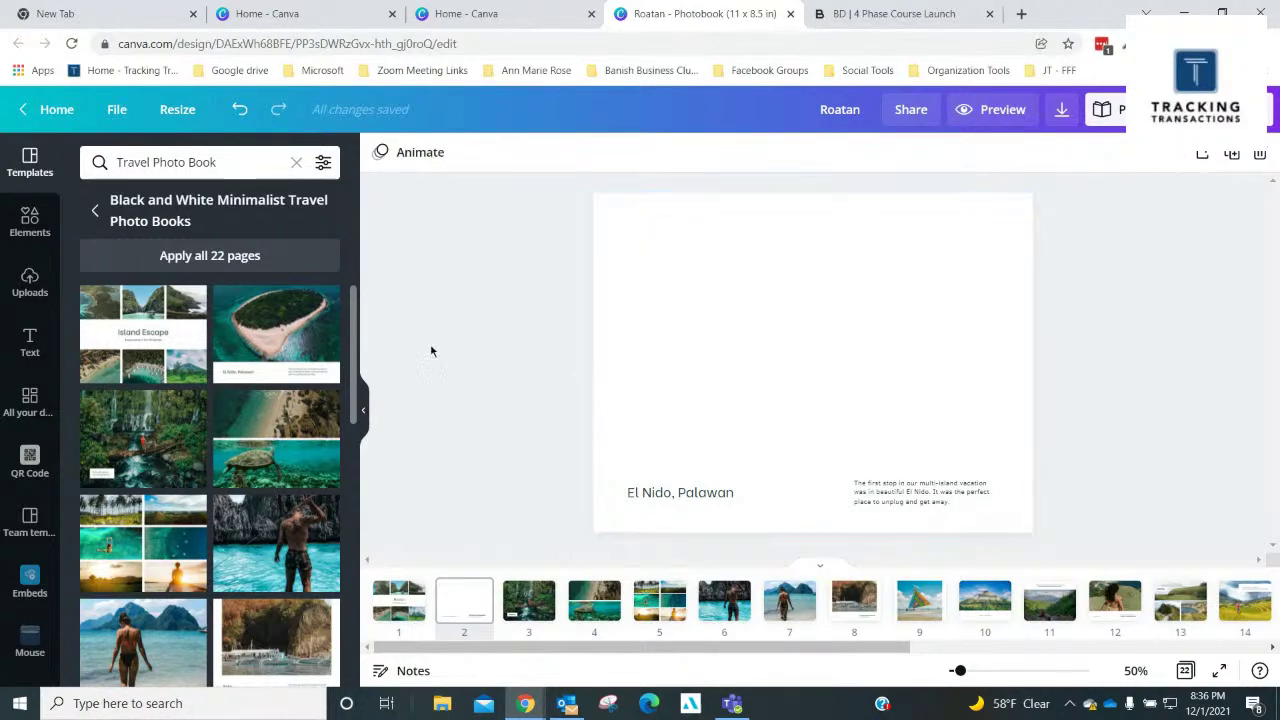
pyautogui.click(30, 284)
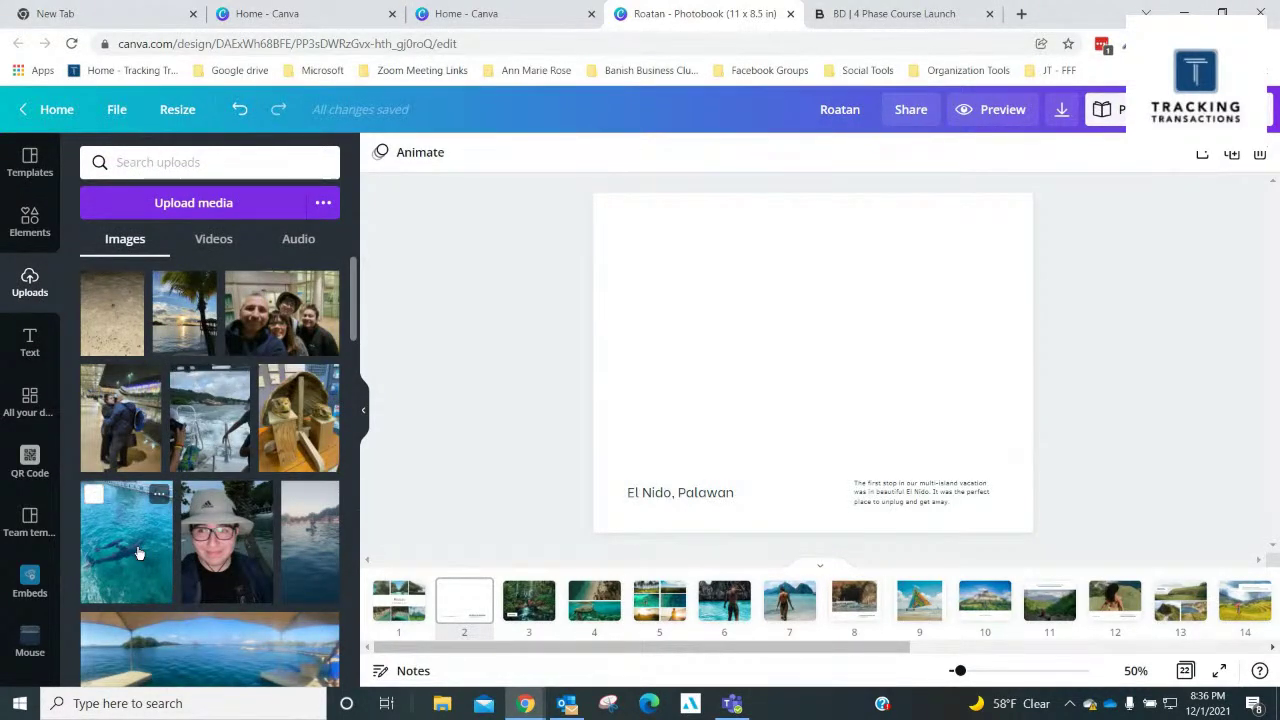
pyautogui.click(139, 553)
# Move the dolphin photo up and stretch it across the top of page 2
pyautogui.moveTo(789, 348); pyautogui.dragTo(816, 263)
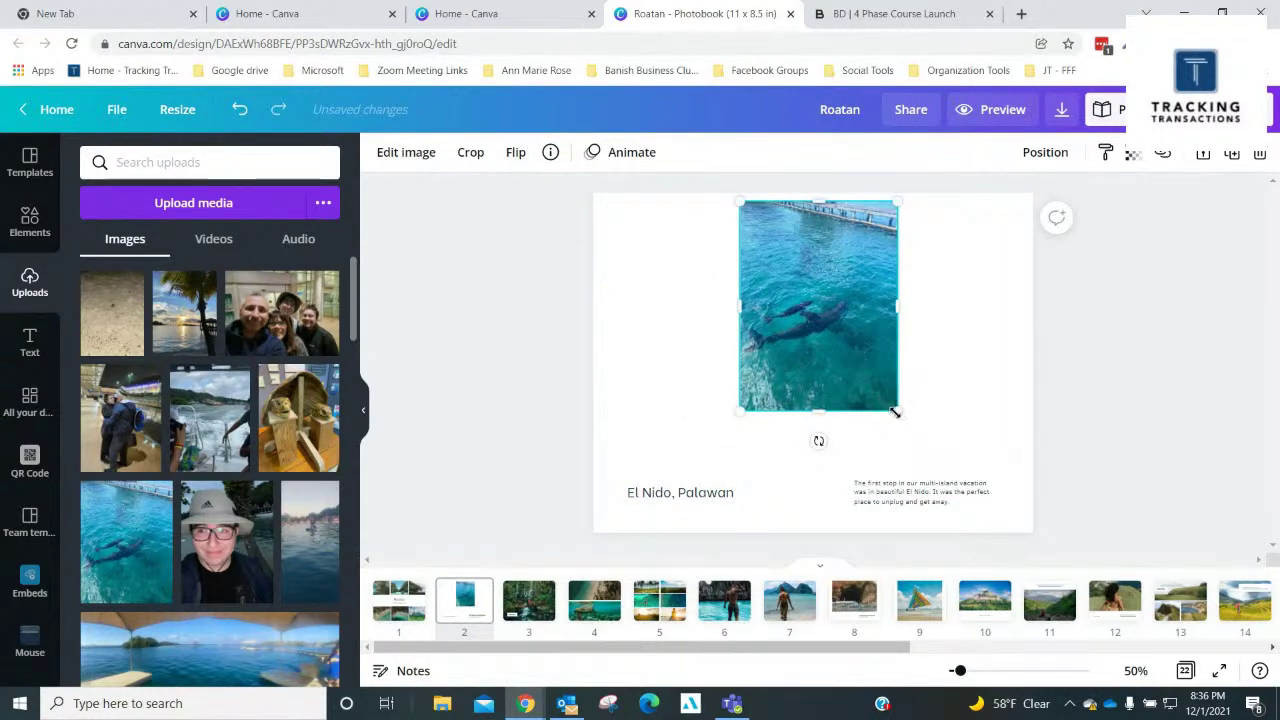
pyautogui.moveTo(895, 412); pyautogui.dragTo(921, 441)
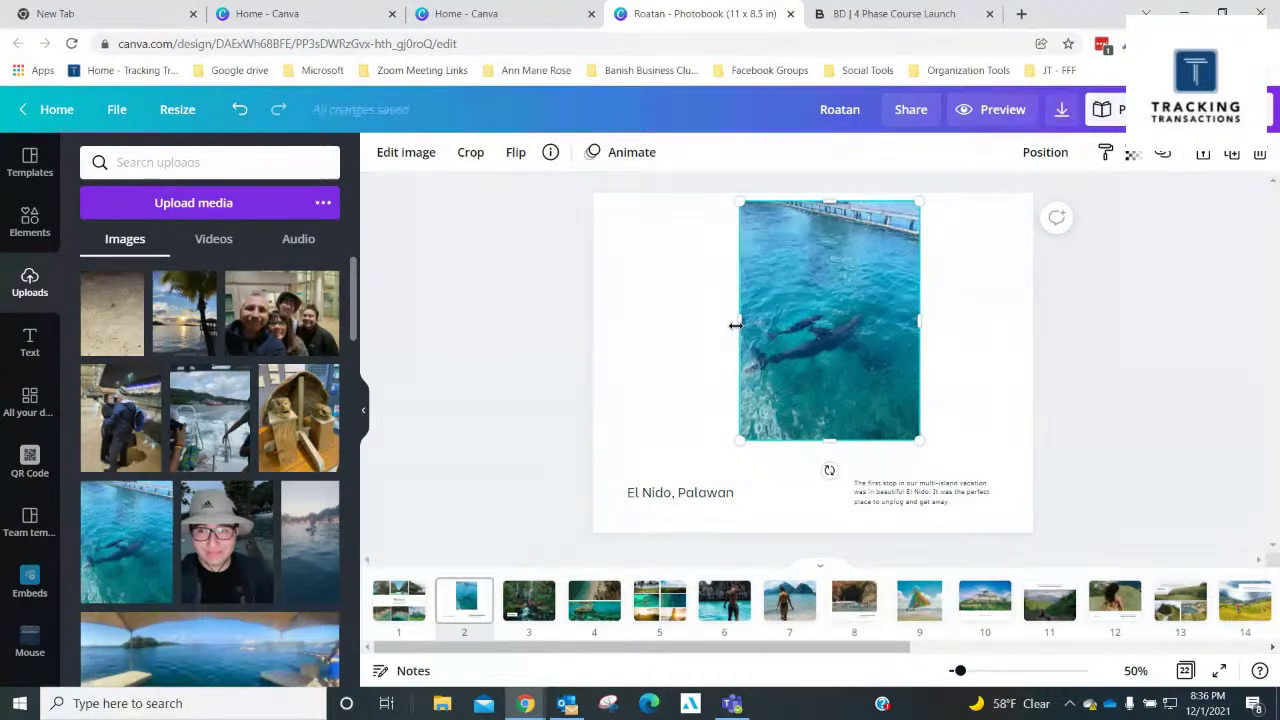
pyautogui.moveTo(735, 325); pyautogui.dragTo(640, 333)
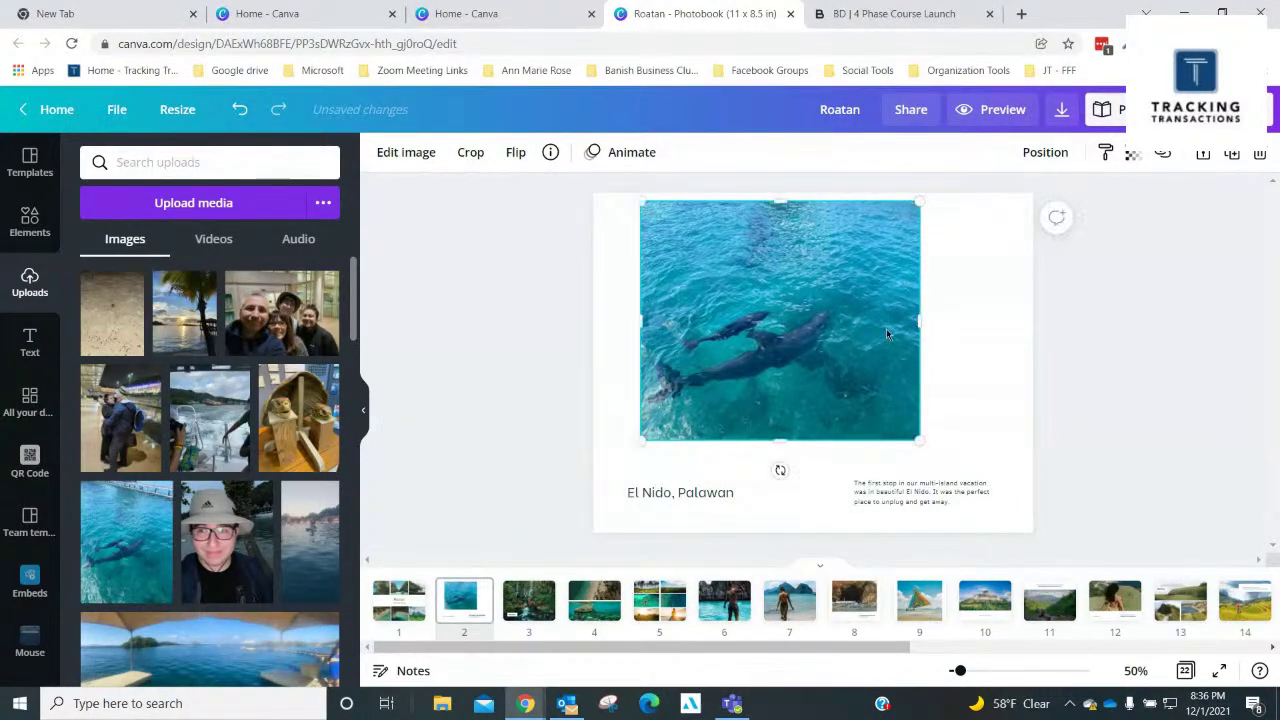
pyautogui.moveTo(919, 322); pyautogui.dragTo(1019, 320)
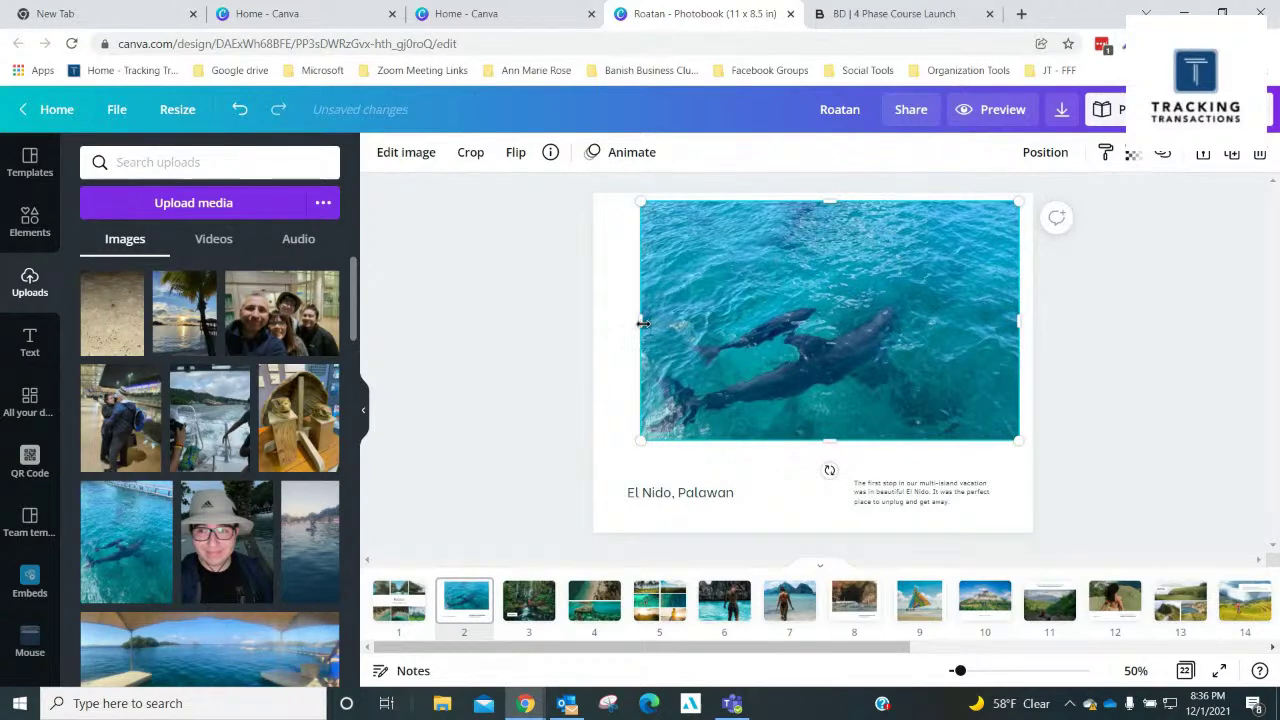
pyautogui.moveTo(643, 323); pyautogui.dragTo(626, 323)
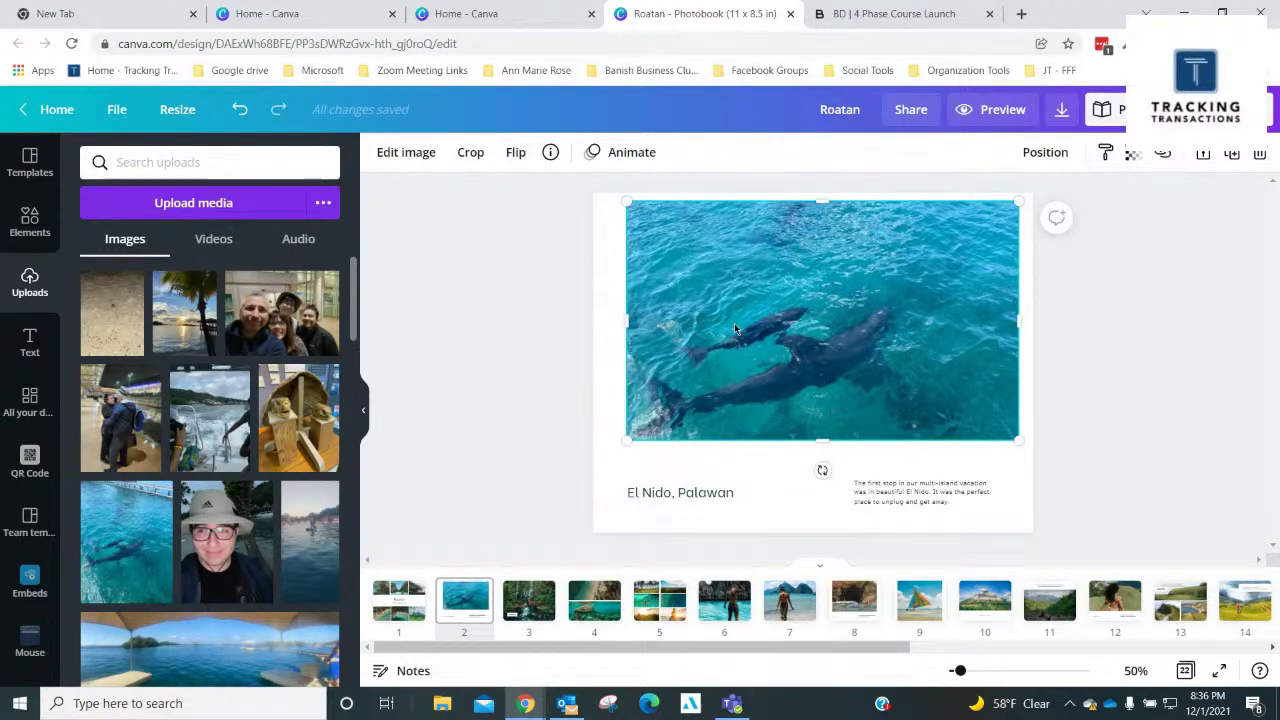
pyautogui.click(713, 493)
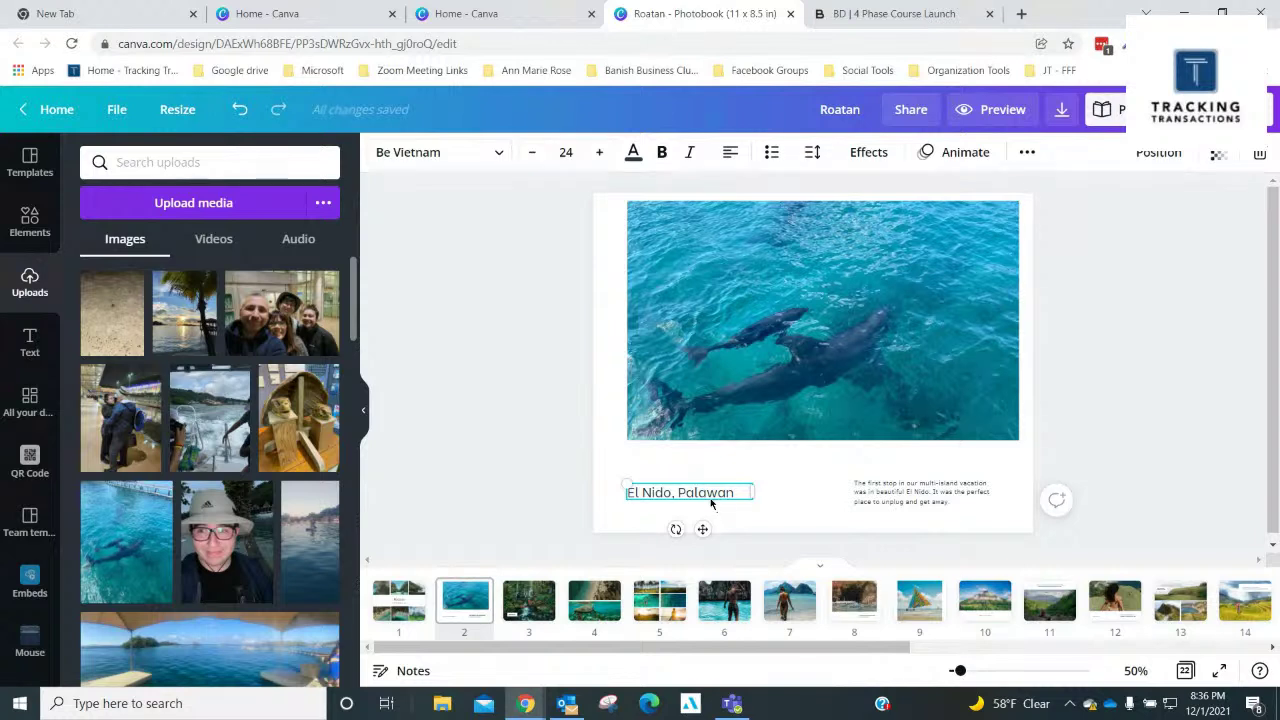
# Change the page 2 heading to 'Roatan, Honduras' and the note to 'Momma dolphin with 2 week old baby.'
pyautogui.click(710, 497)
pyautogui.write('roatan')
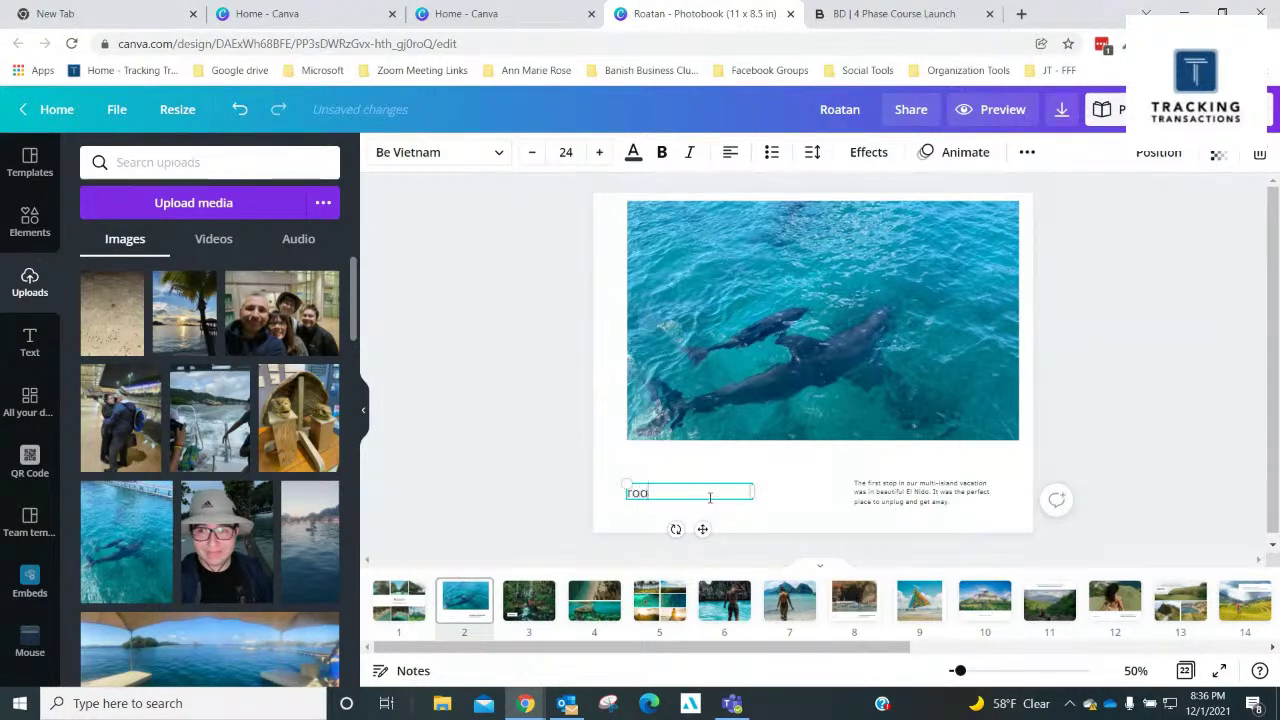
pyautogui.press('BackSpace')
pyautogui.press('BackSpace')
pyautogui.press('BackSpace')
pyautogui.press('BackSpace')
pyautogui.press('BackSpace')
pyautogui.press('BackSpace')
pyautogui.press('BackSpace')
pyautogui.write('Roatan, Honduras')
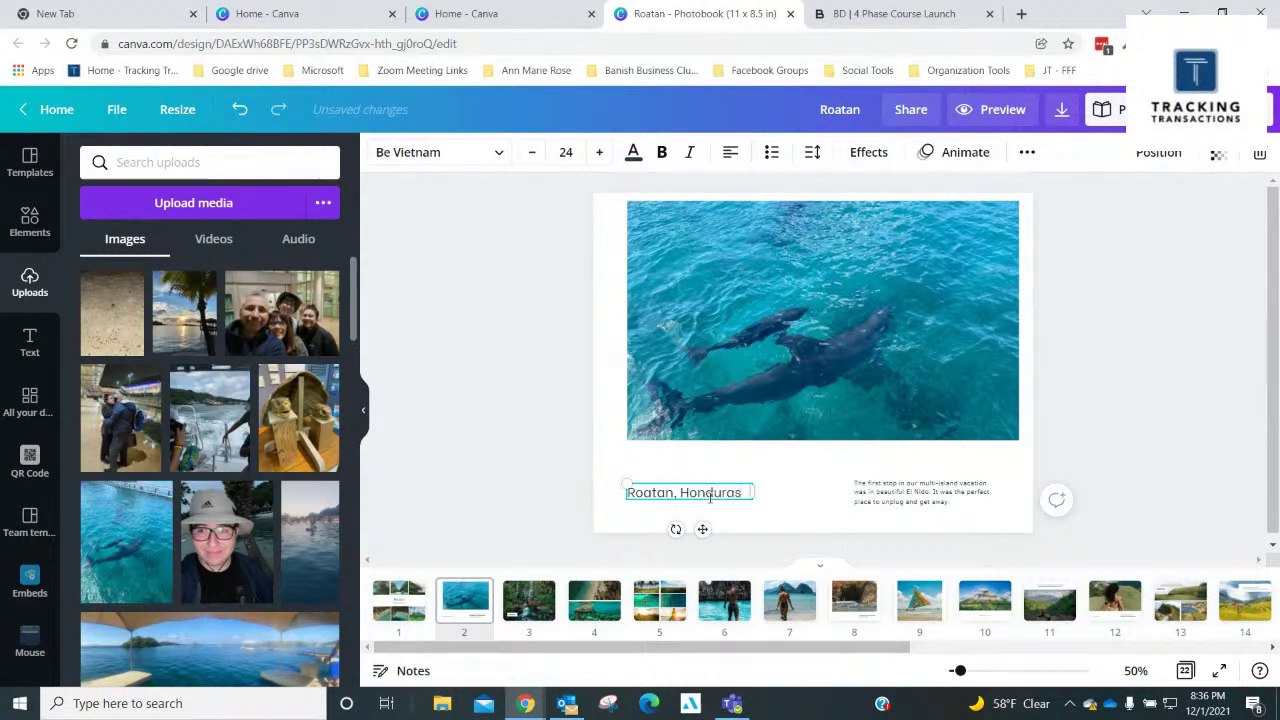
pyautogui.click(855, 487)
pyautogui.doubleClick(858, 490)
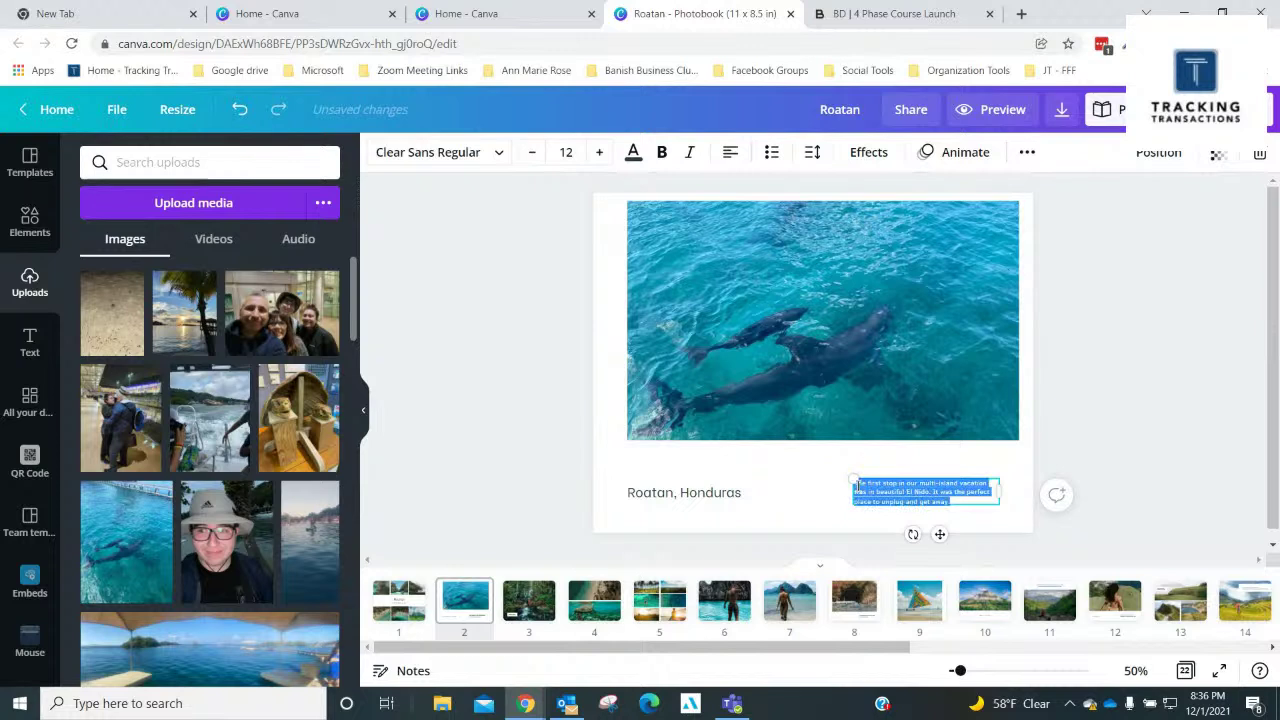
pyautogui.press('BackSpace')
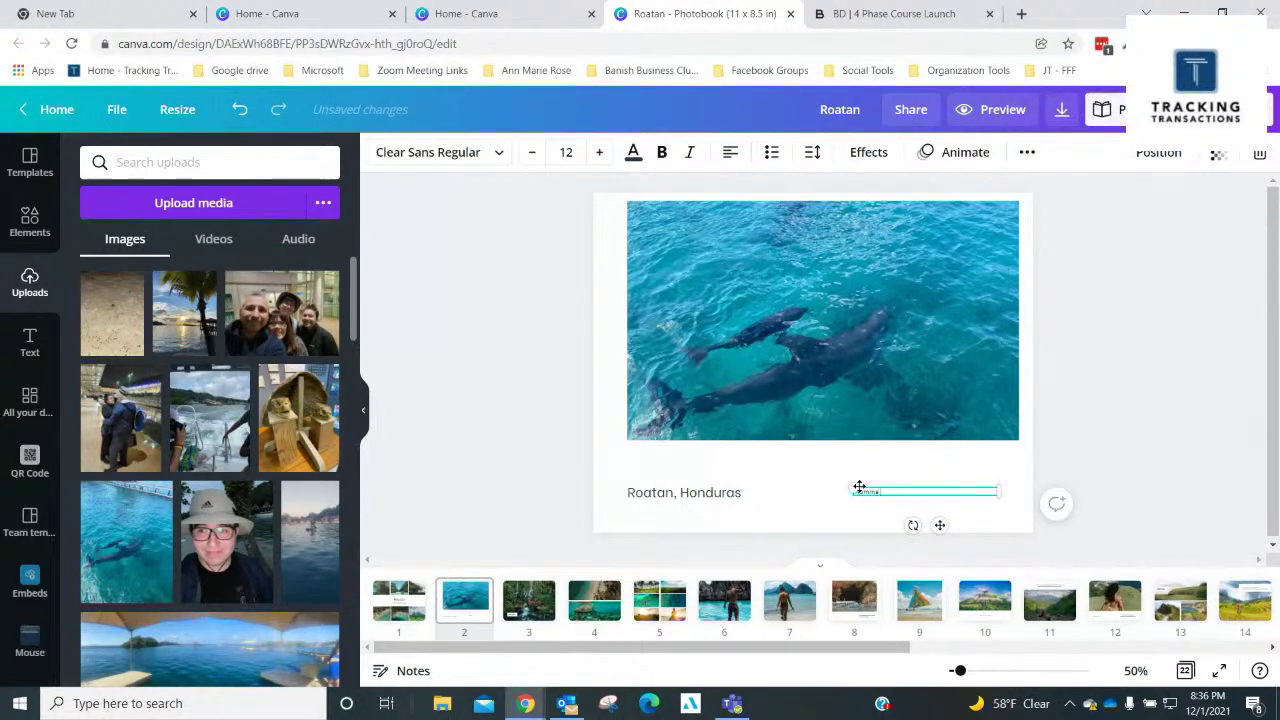
pyautogui.write('Momma dolphin with 2 week old baby.')
# Enlarge the dolphin note to size 21, widen its box and make it bold
pyautogui.hotkey('ctrl', 'a')
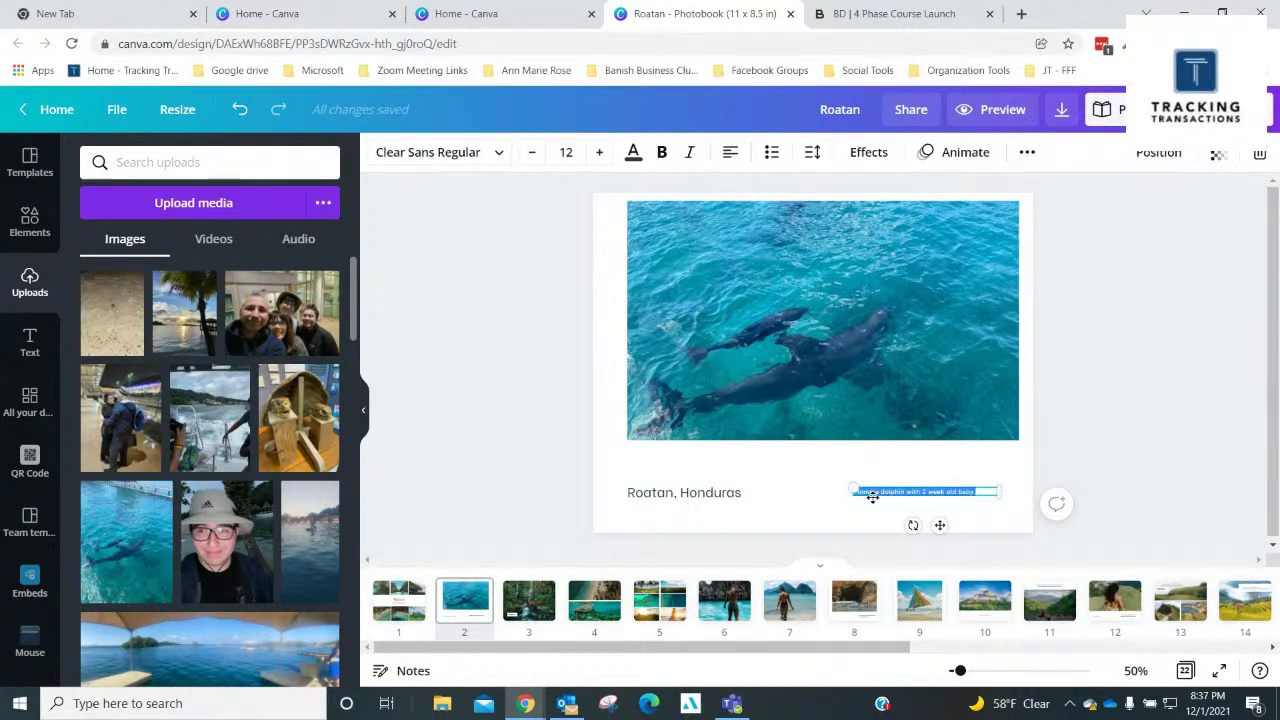
pyautogui.doubleClick(599, 152)
pyautogui.doubleClick(599, 152)
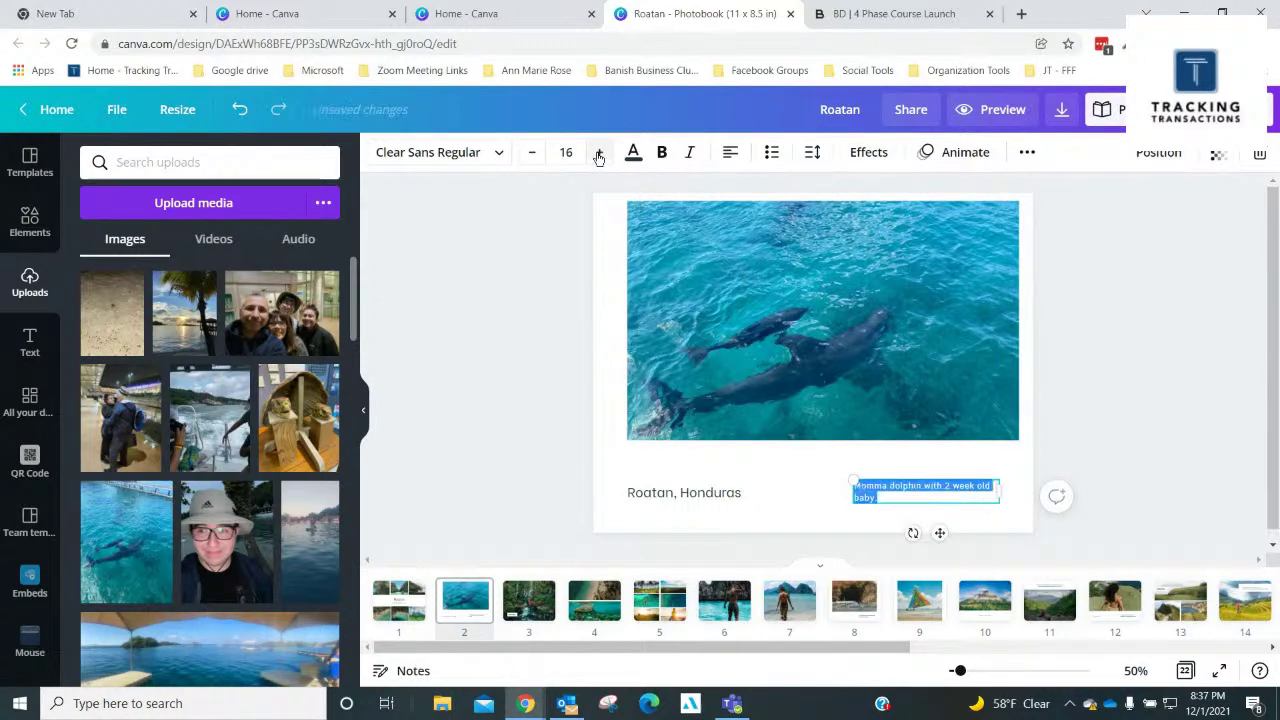
pyautogui.doubleClick(599, 152)
pyautogui.doubleClick(599, 152)
pyautogui.click(599, 152)
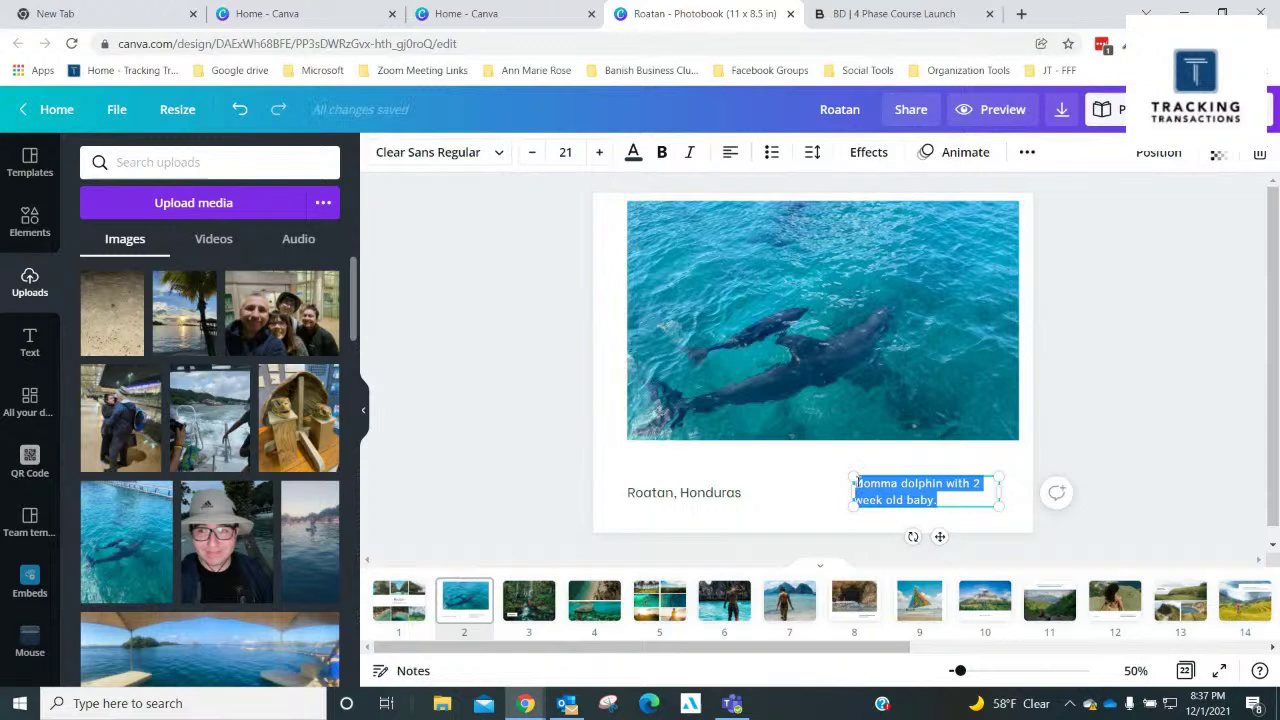
pyautogui.moveTo(851, 489); pyautogui.dragTo(774, 482)
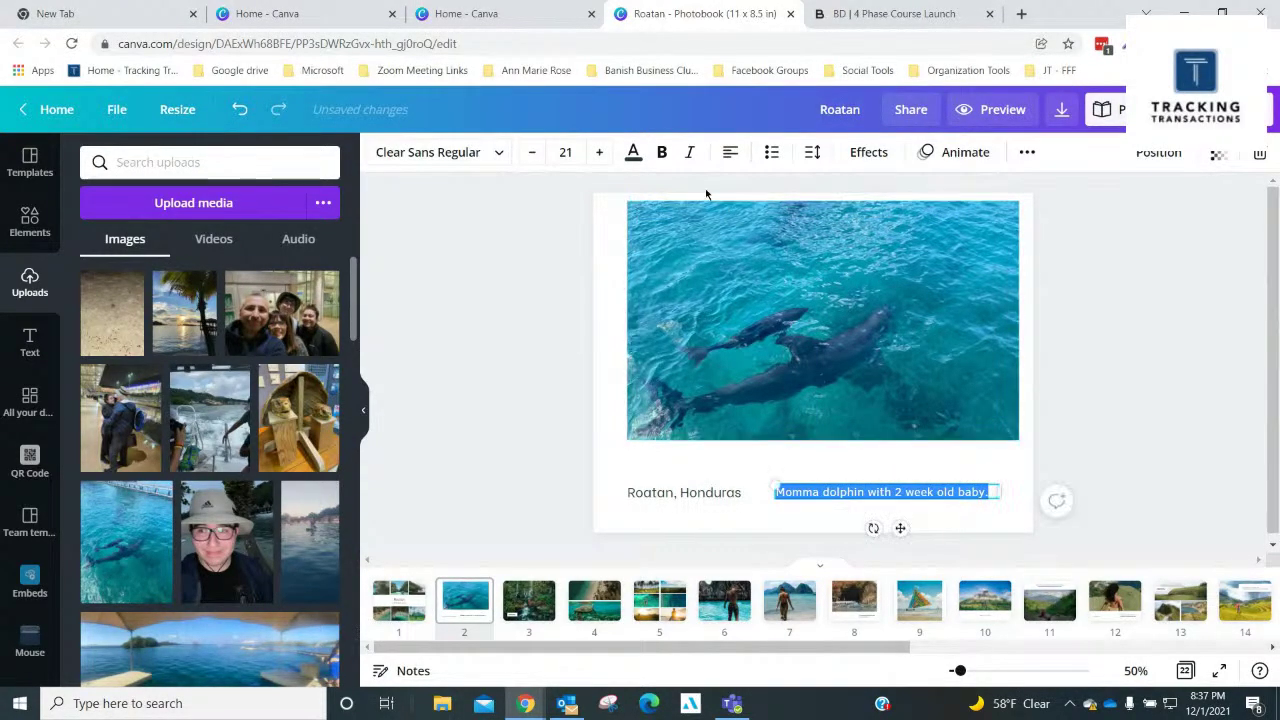
pyautogui.click(660, 153)
pyautogui.click(1115, 357)
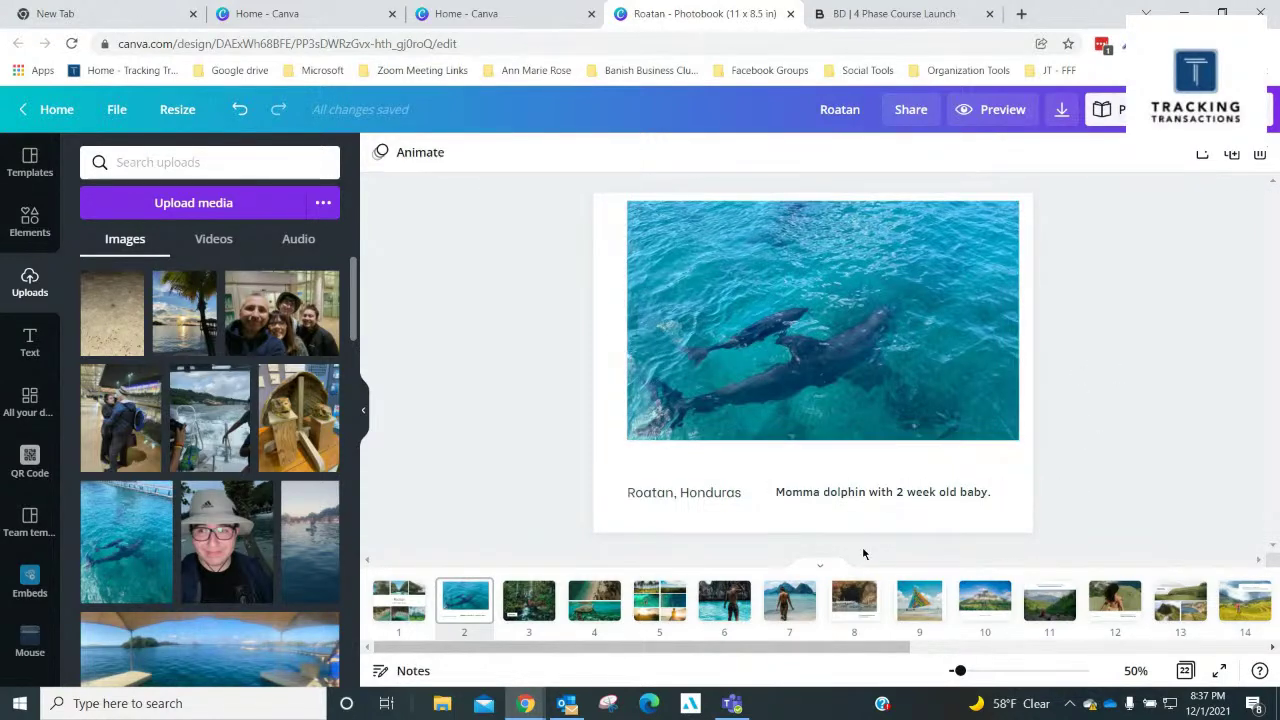
pyautogui.click(546, 613)
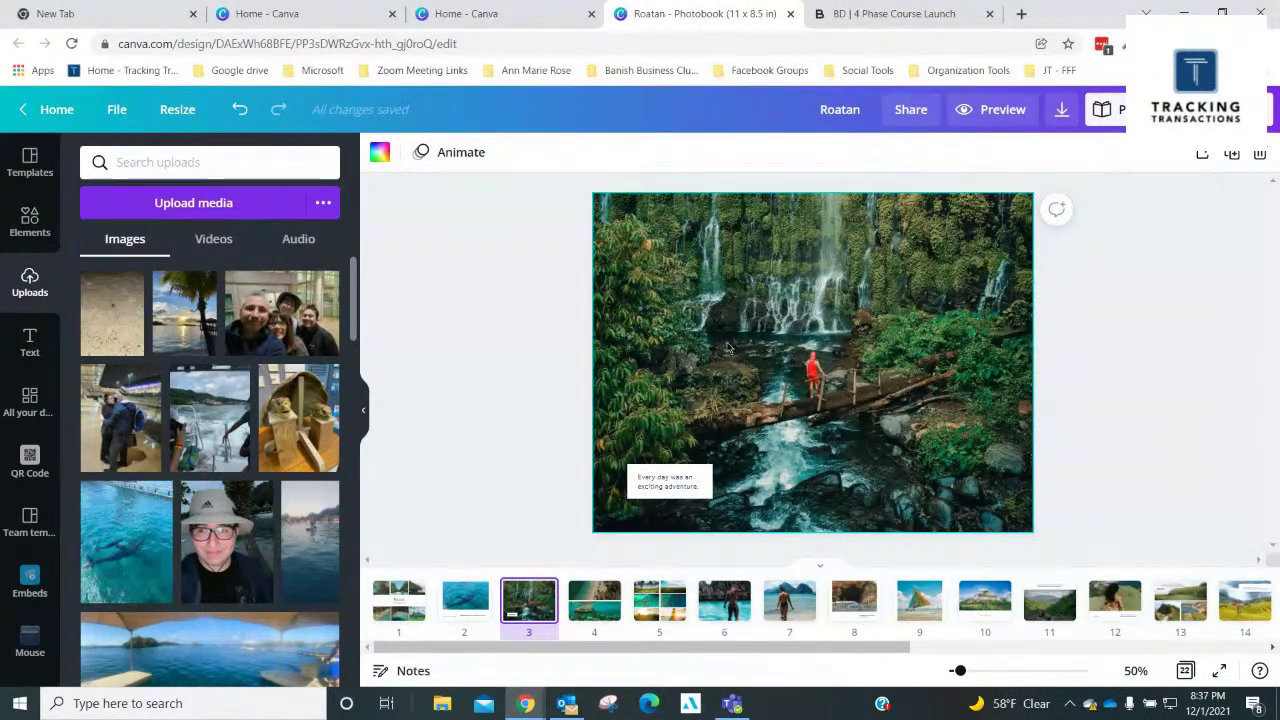
# Replace page 3's waterfall photo with the uploaded turtle carving photo, enlarged and top-trimmed on the right
pyautogui.click(782, 313)
pyautogui.press('Delete')
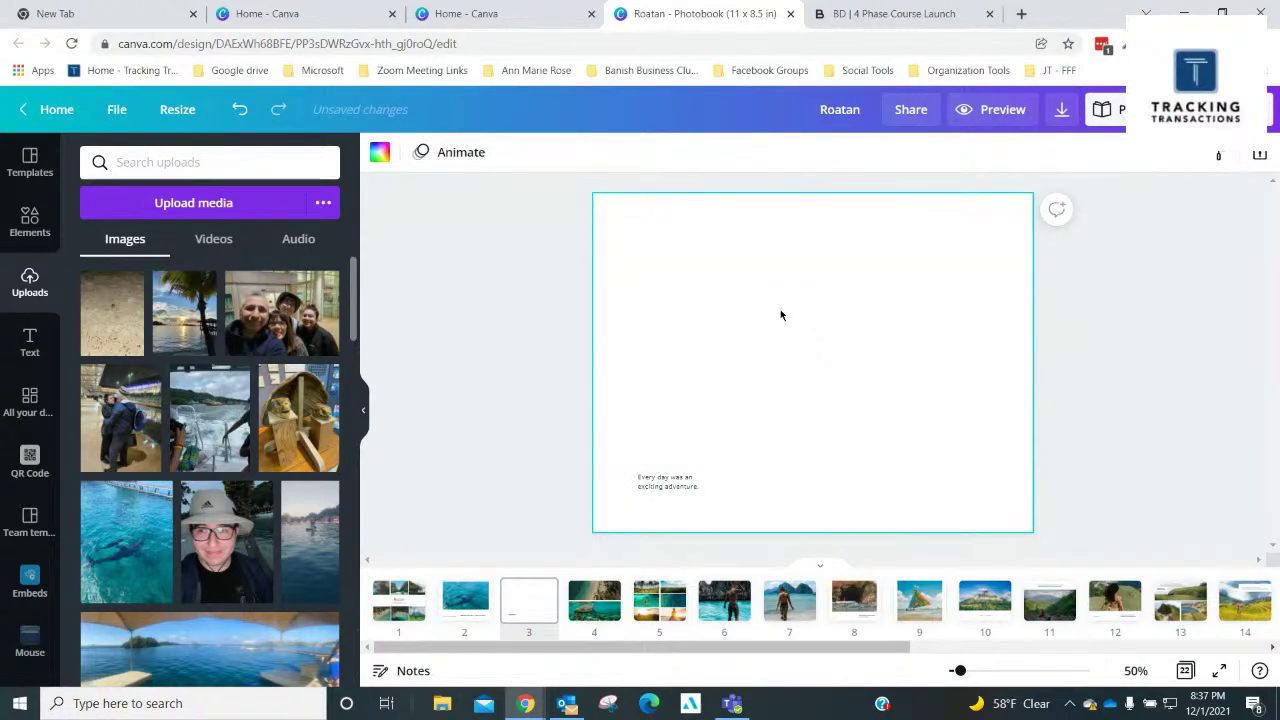
pyautogui.click(303, 448)
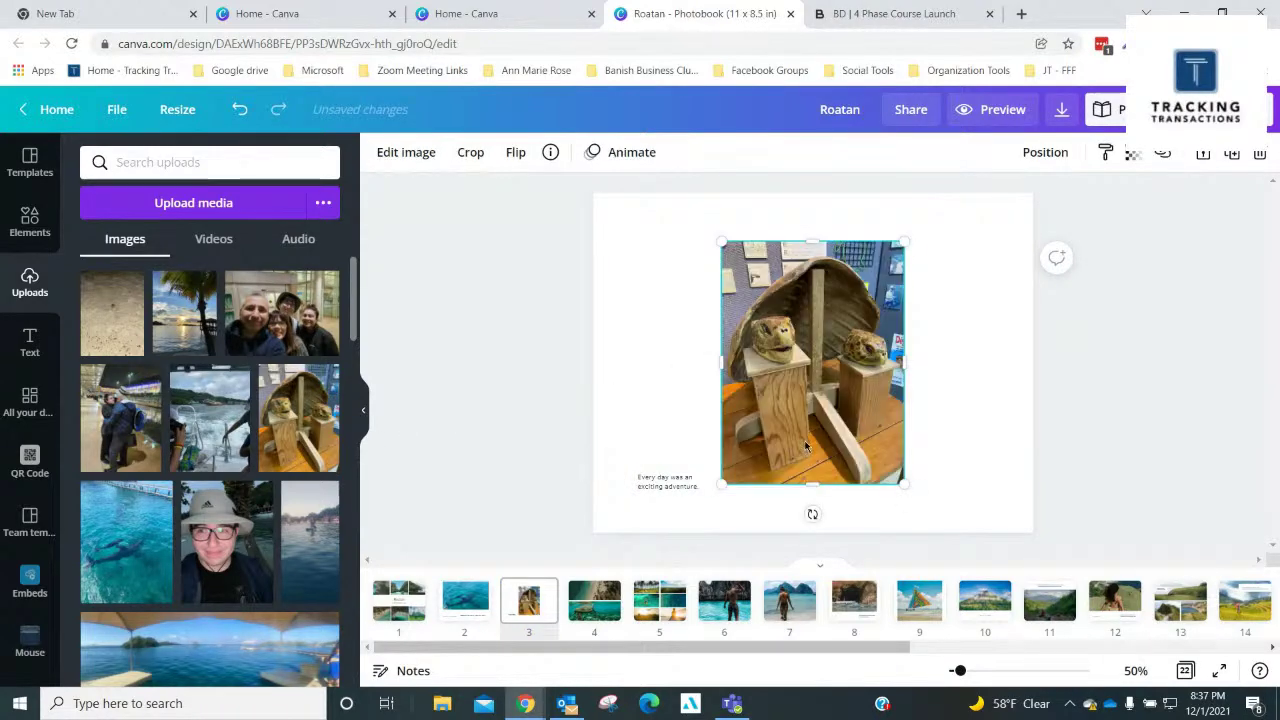
pyautogui.moveTo(904, 482); pyautogui.dragTo(957, 498)
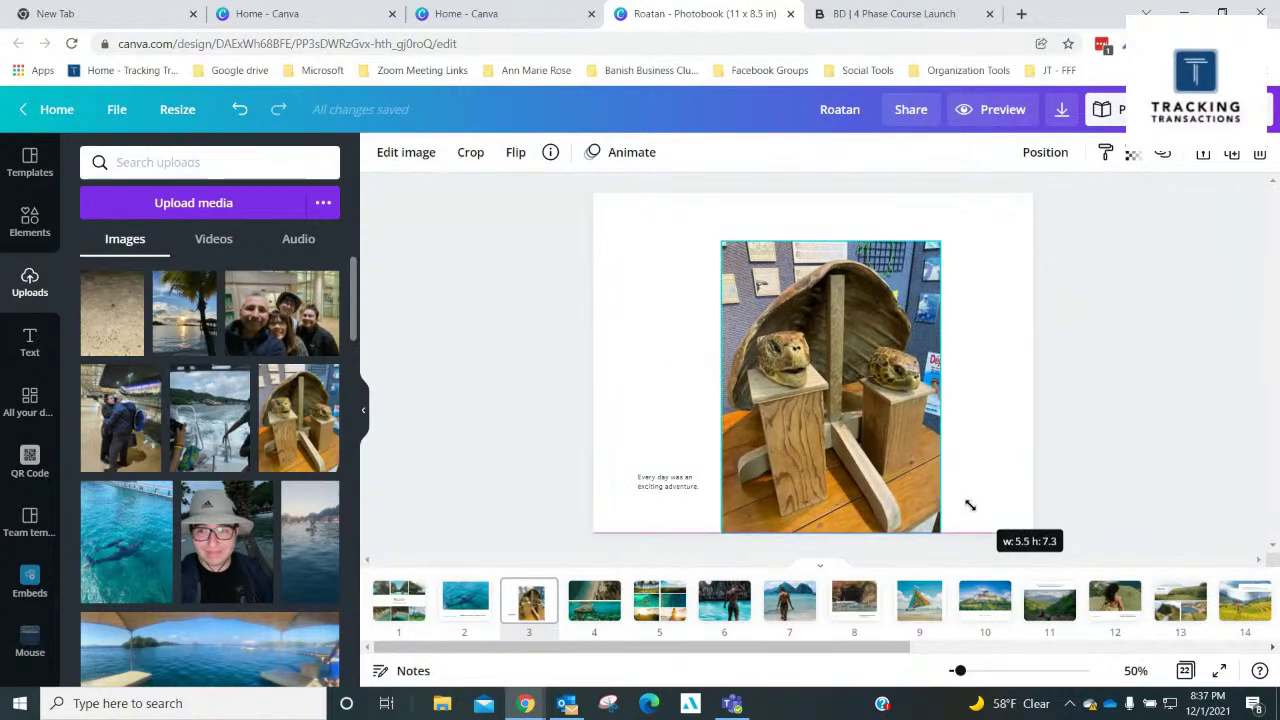
pyautogui.moveTo(969, 504); pyautogui.dragTo(953, 490)
pyautogui.moveTo(732, 255); pyautogui.dragTo(760, 194)
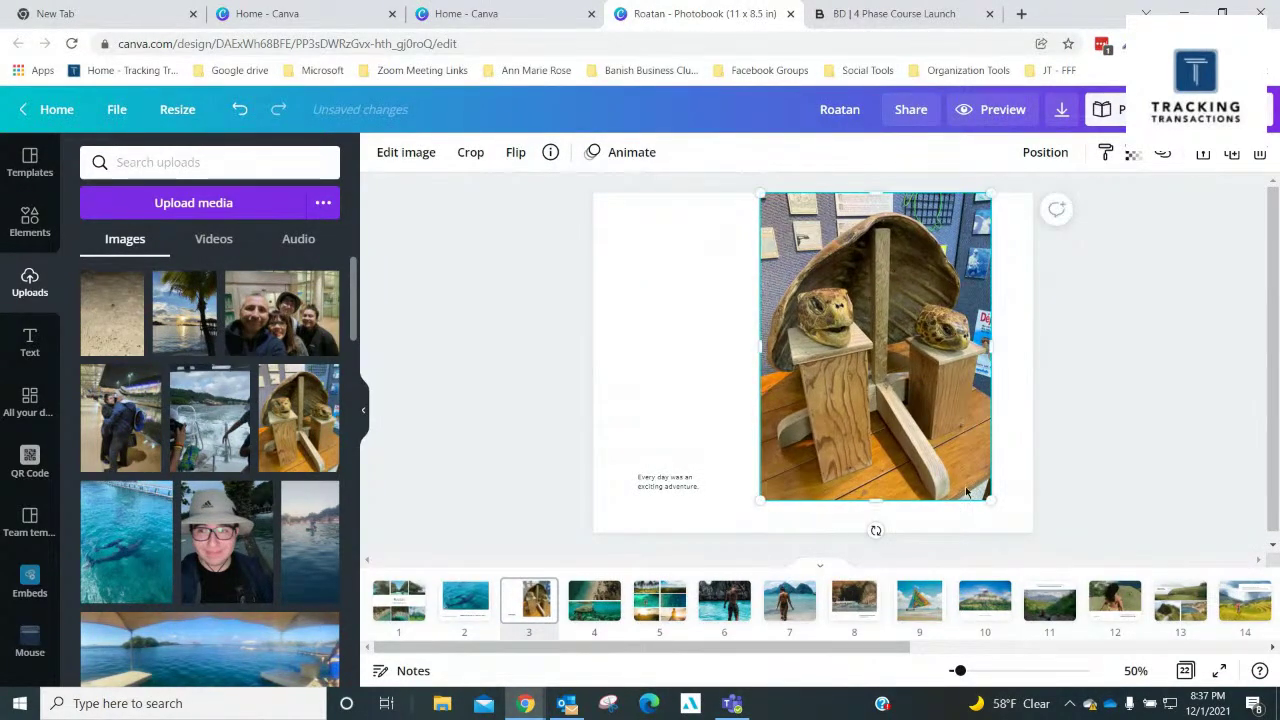
pyautogui.moveTo(989, 501); pyautogui.dragTo(998, 510)
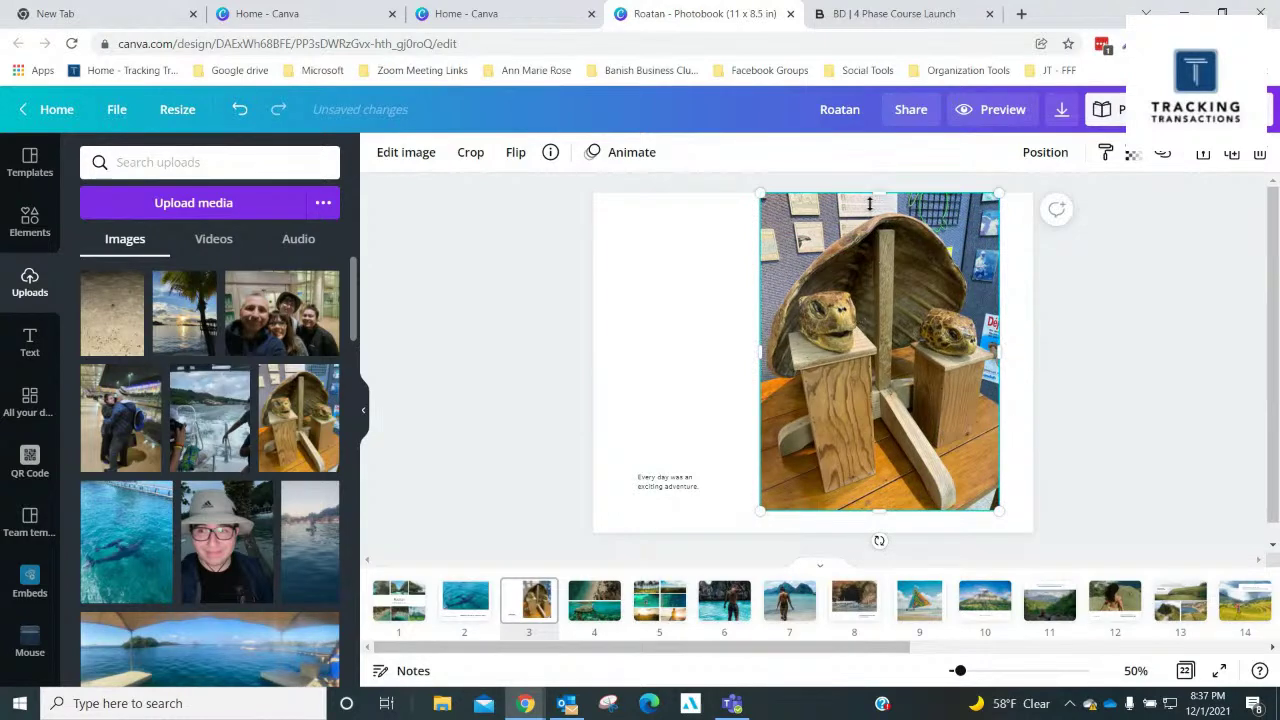
pyautogui.moveTo(869, 204); pyautogui.dragTo(874, 202)
pyautogui.click(736, 254)
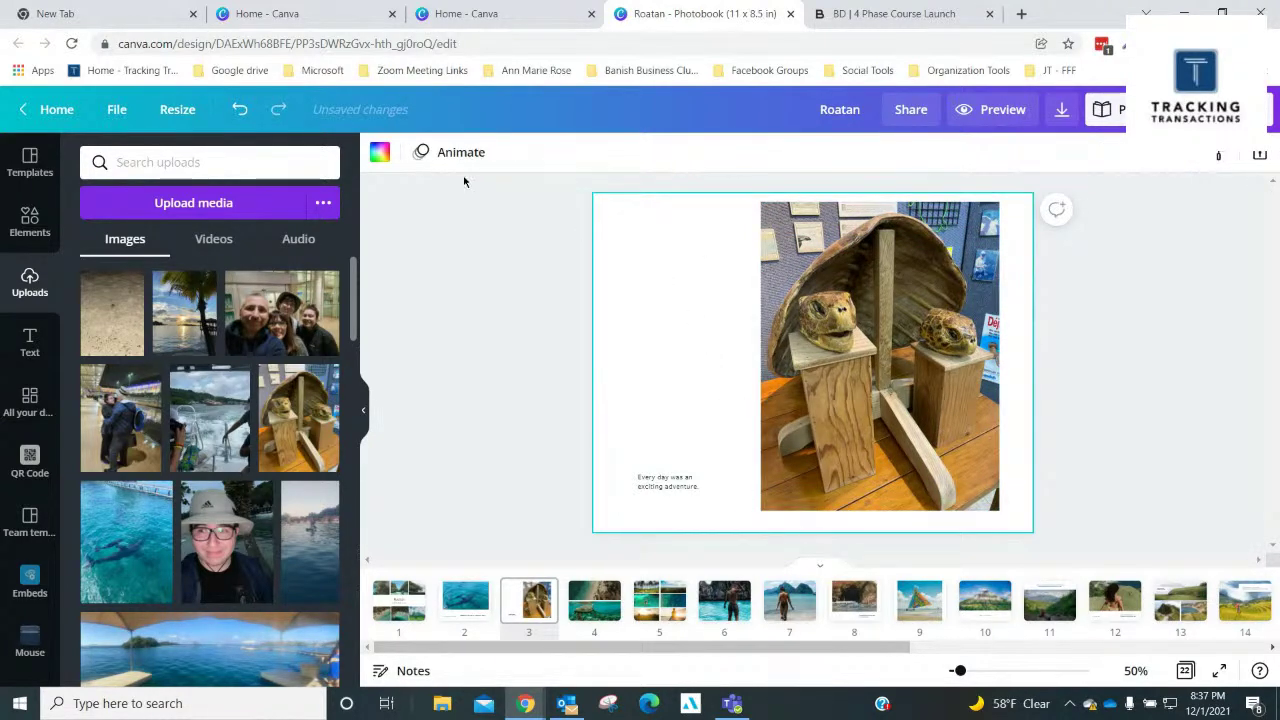
# Try blue and gold backgrounds on page 3, nudge the turtle photo down, then settle on bright yellow
pyautogui.click(379, 152)
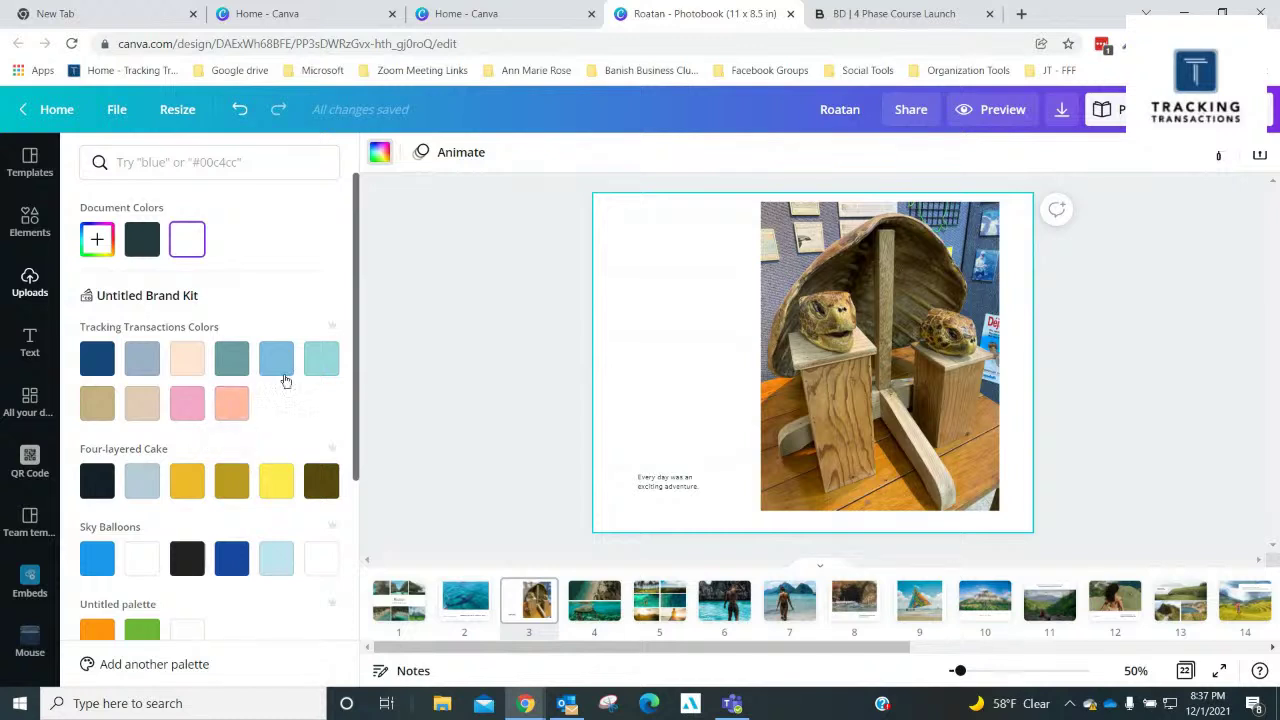
pyautogui.click(107, 566)
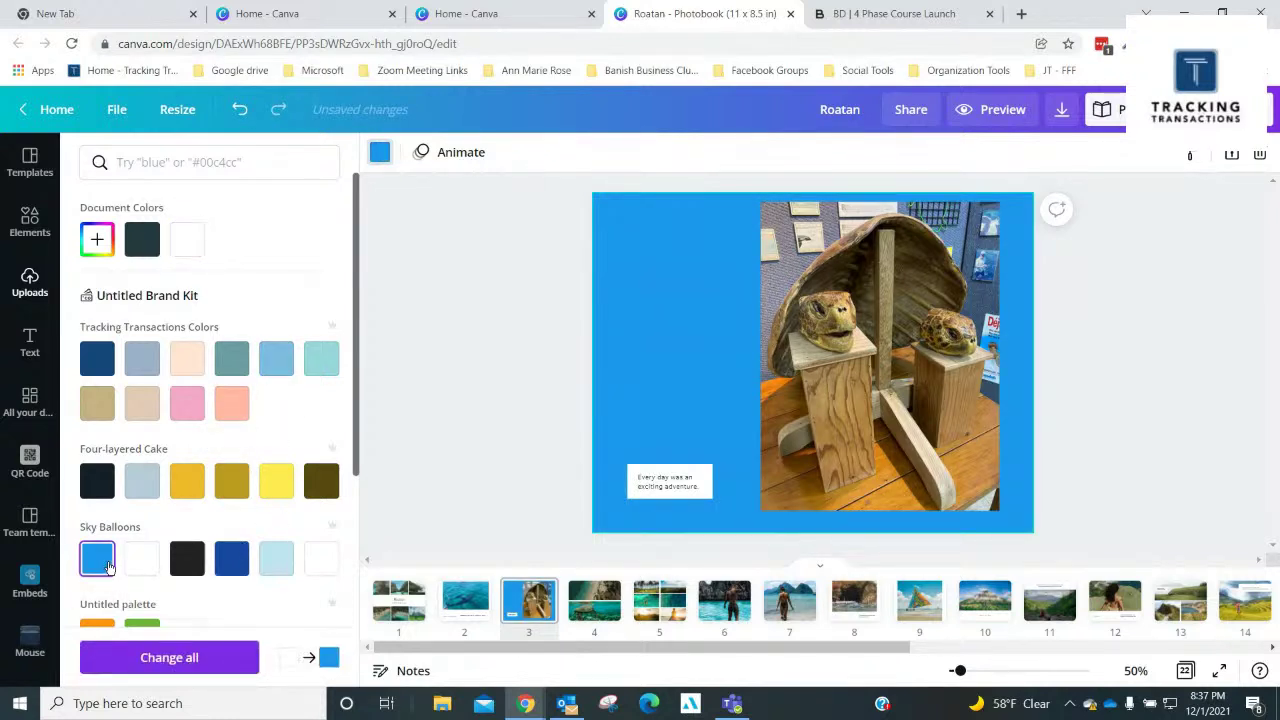
pyautogui.click(203, 494)
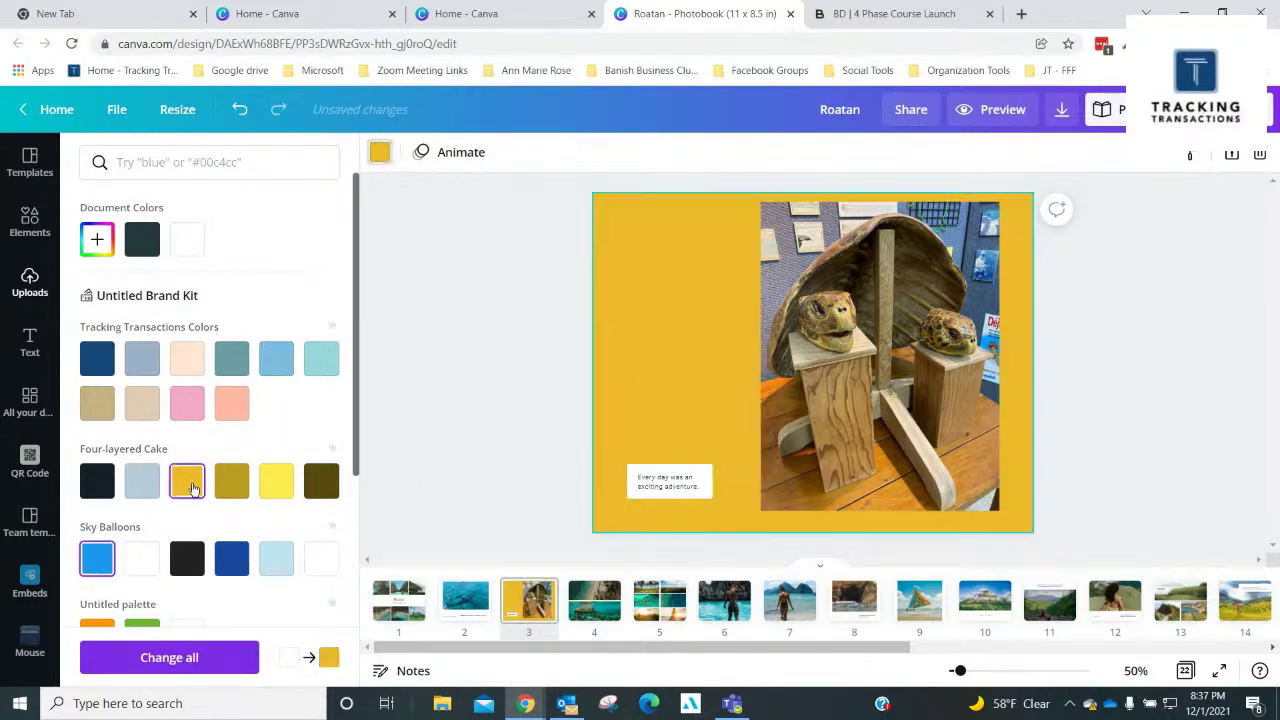
pyautogui.moveTo(931, 398); pyautogui.dragTo(941, 410)
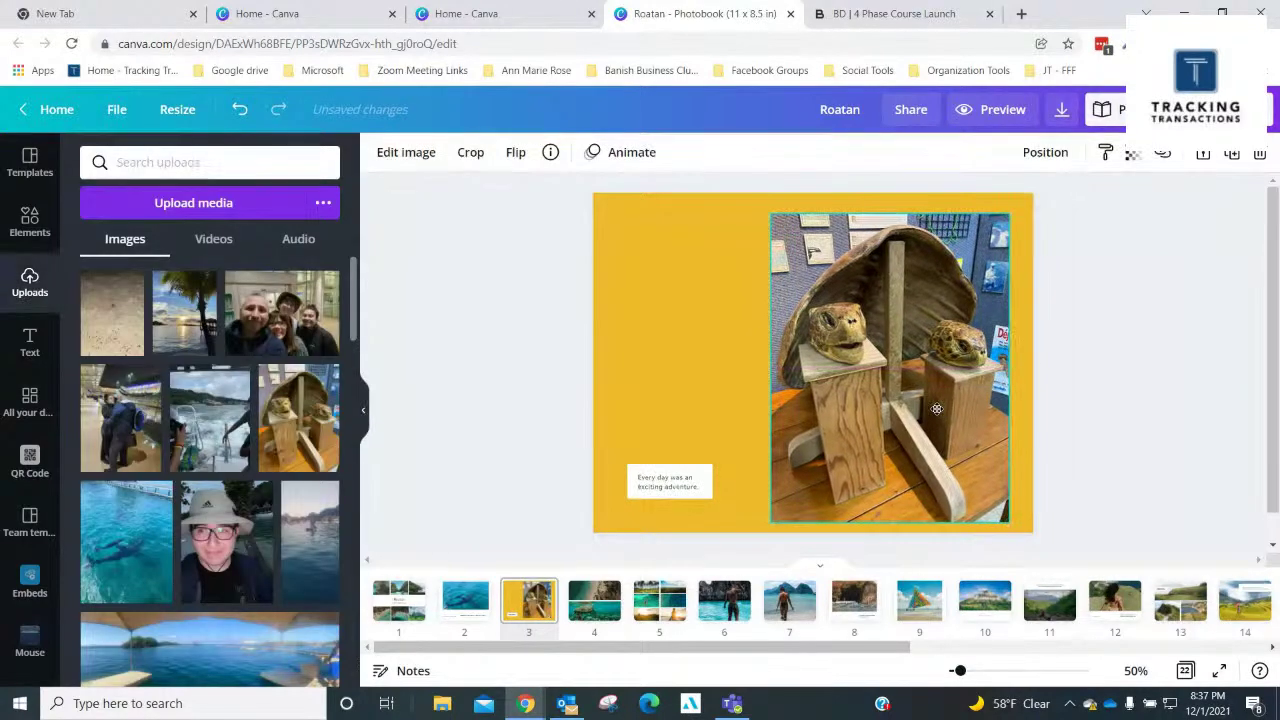
pyautogui.click(715, 322)
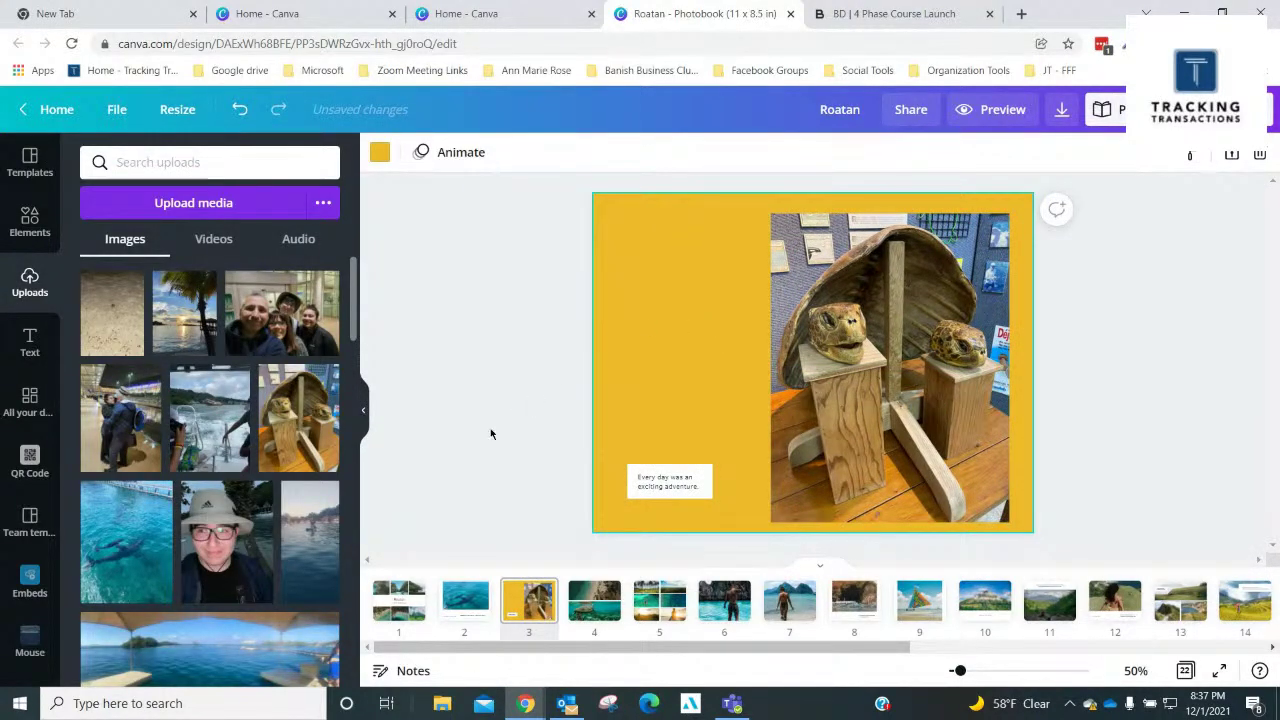
pyautogui.click(378, 150)
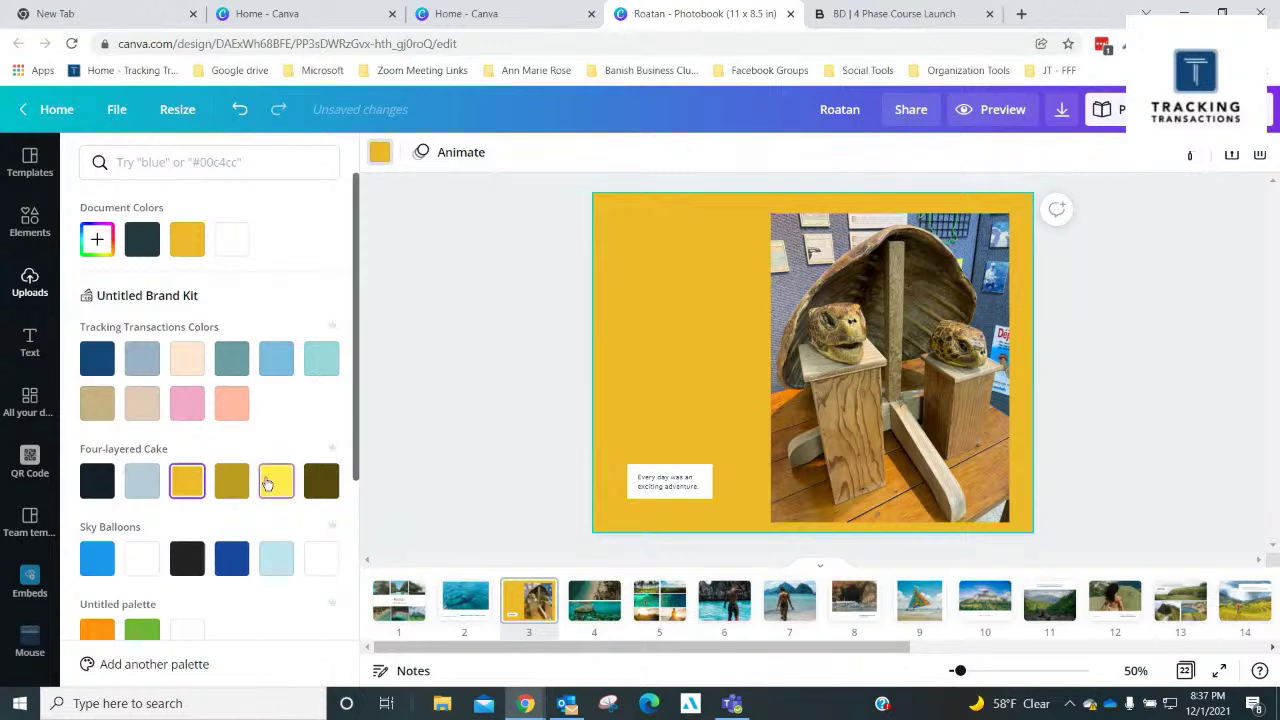
pyautogui.click(272, 483)
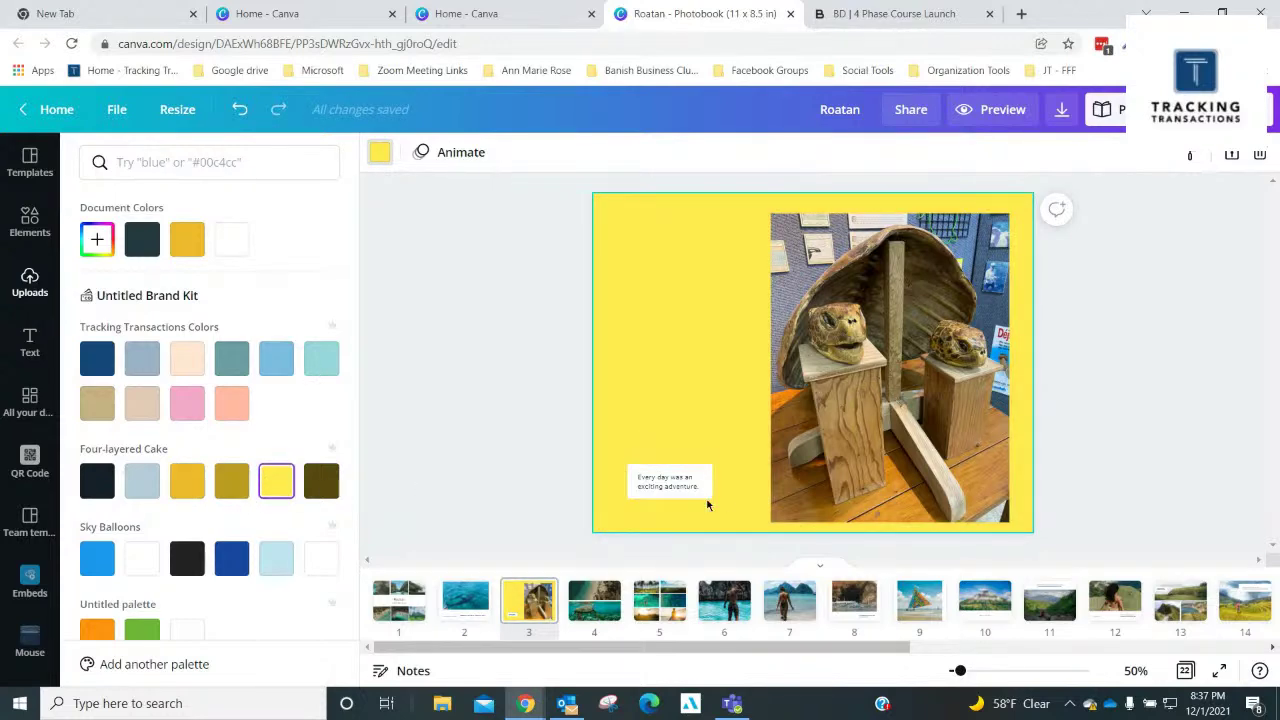
# Rewrite the page 3 caption as 'Trip to the museum.' and raise its font size to 21
pyautogui.click(674, 489)
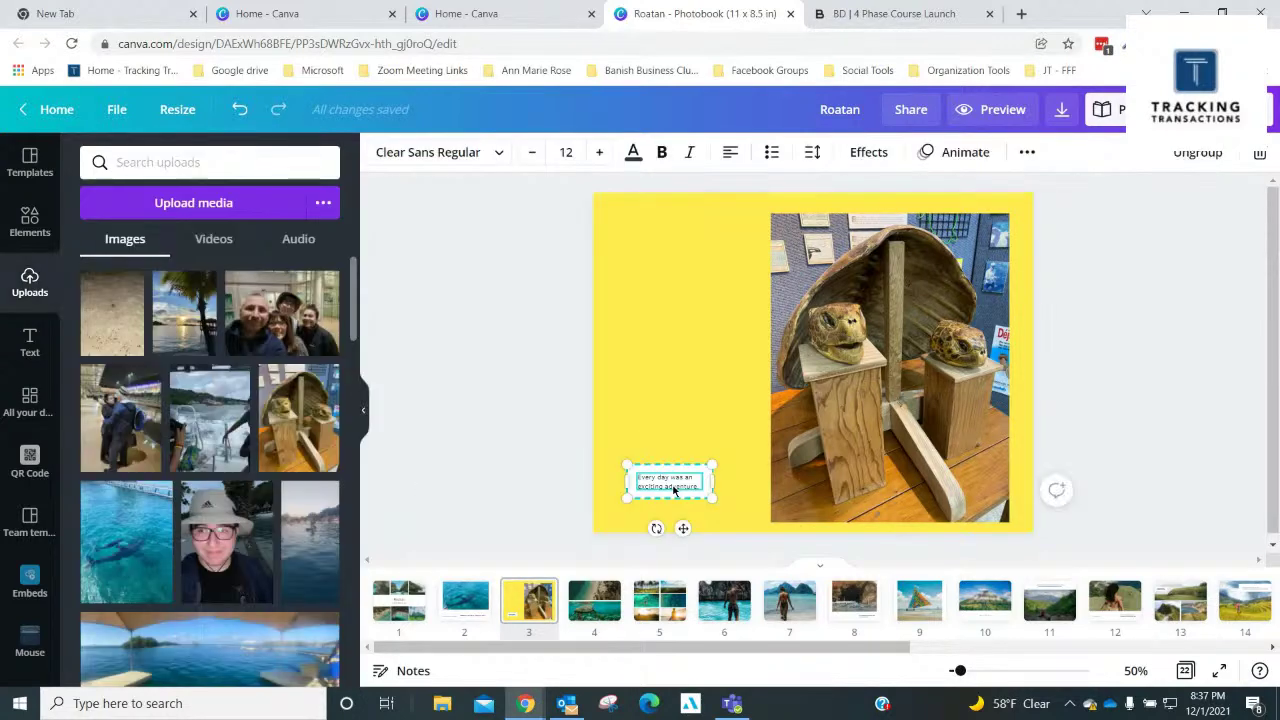
pyautogui.click(673, 487)
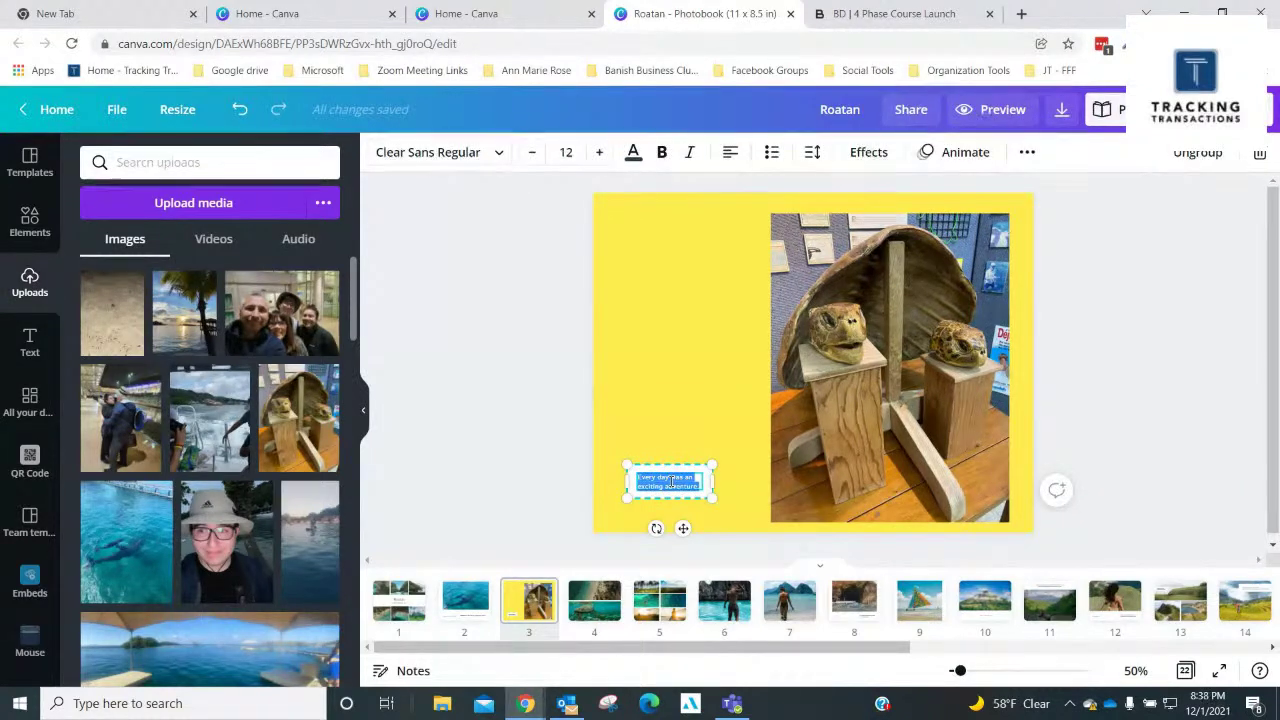
pyautogui.write('Trip to the museum!')
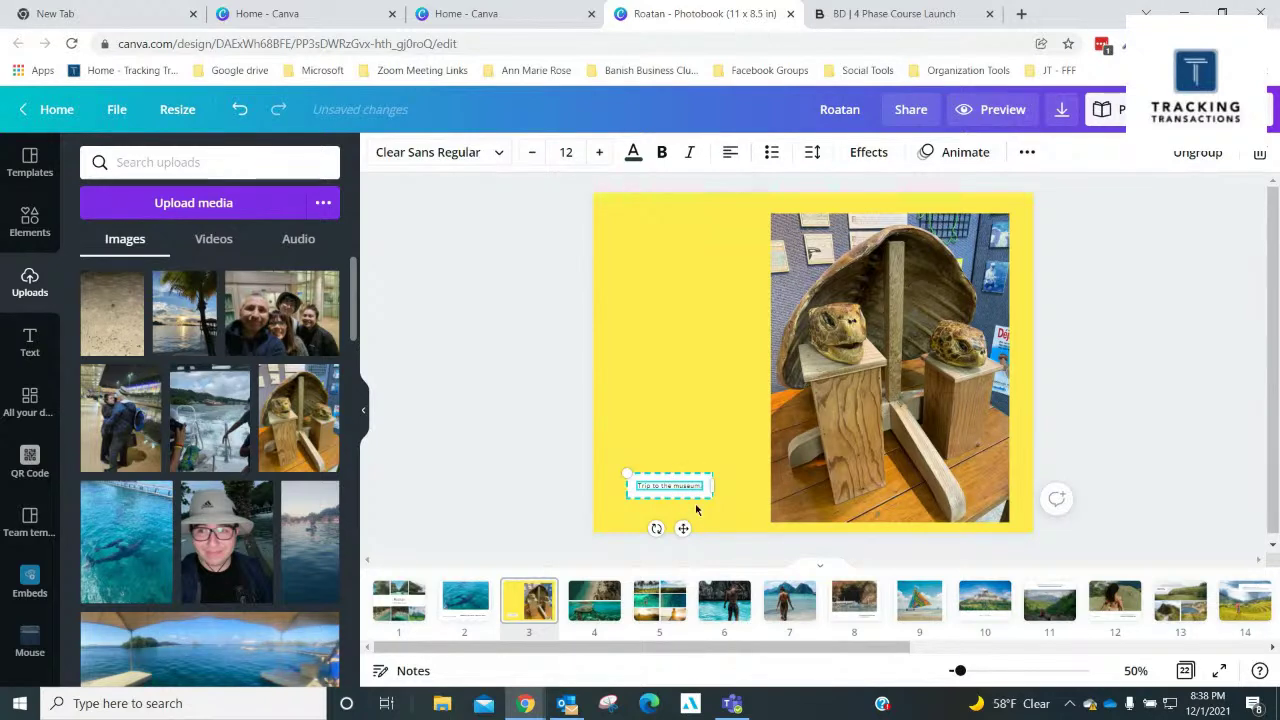
pyautogui.tripleClick(684, 486)
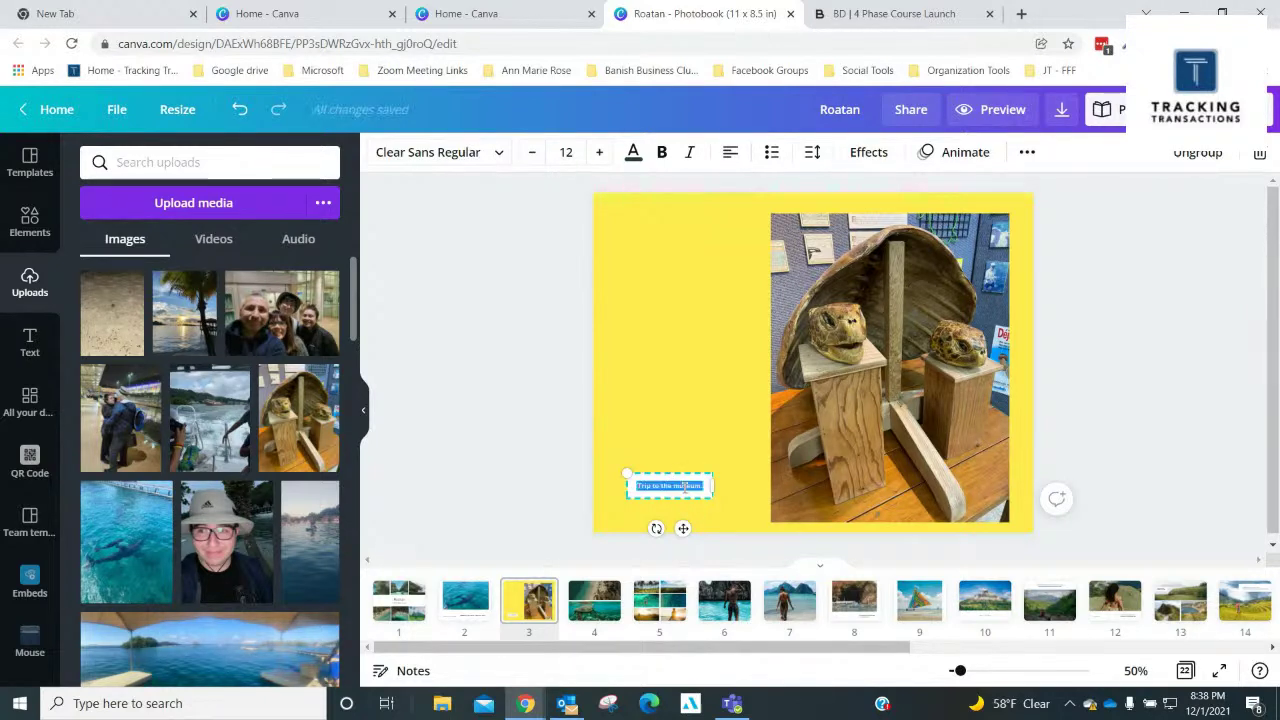
pyautogui.click(599, 152)
pyautogui.click(599, 152)
pyautogui.click(599, 152)
pyautogui.click(599, 152)
pyautogui.click(599, 152)
pyautogui.click(599, 152)
pyautogui.click(599, 152)
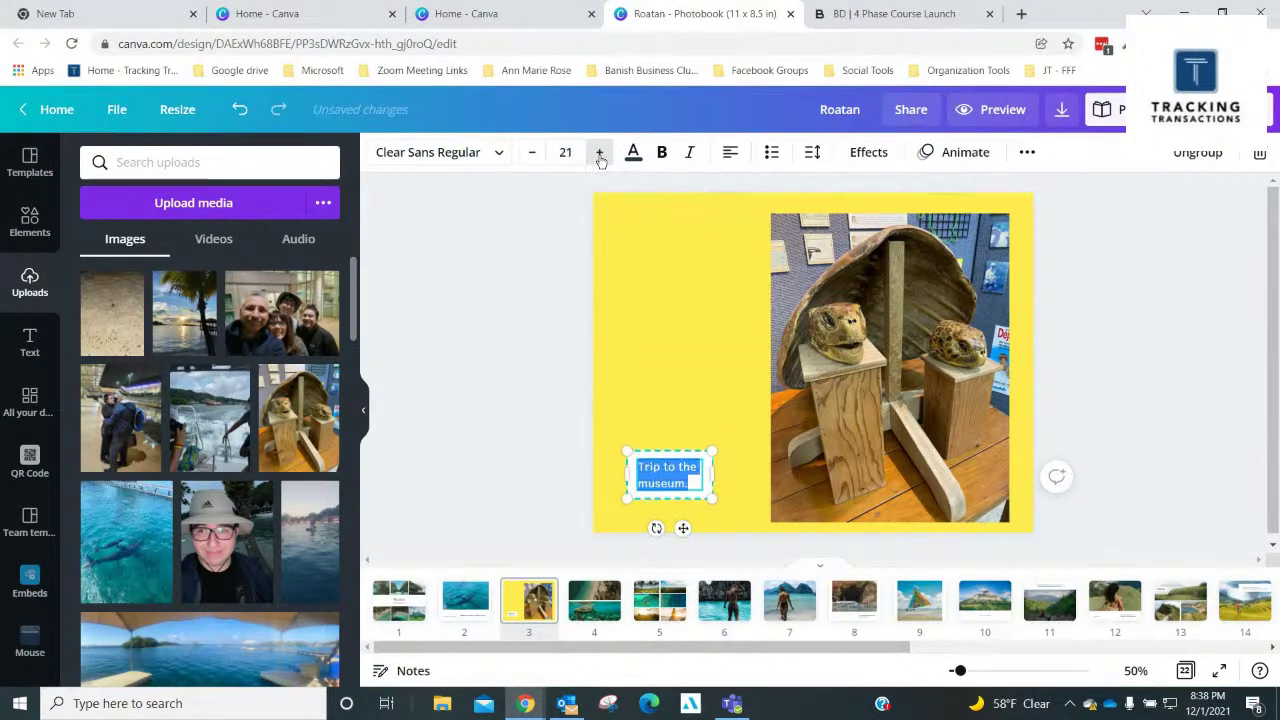
pyautogui.click(599, 152)
pyautogui.click(599, 152)
# Finish the caption, then clear the beach and turtle photos from page 4's frames
pyautogui.click(1115, 290)
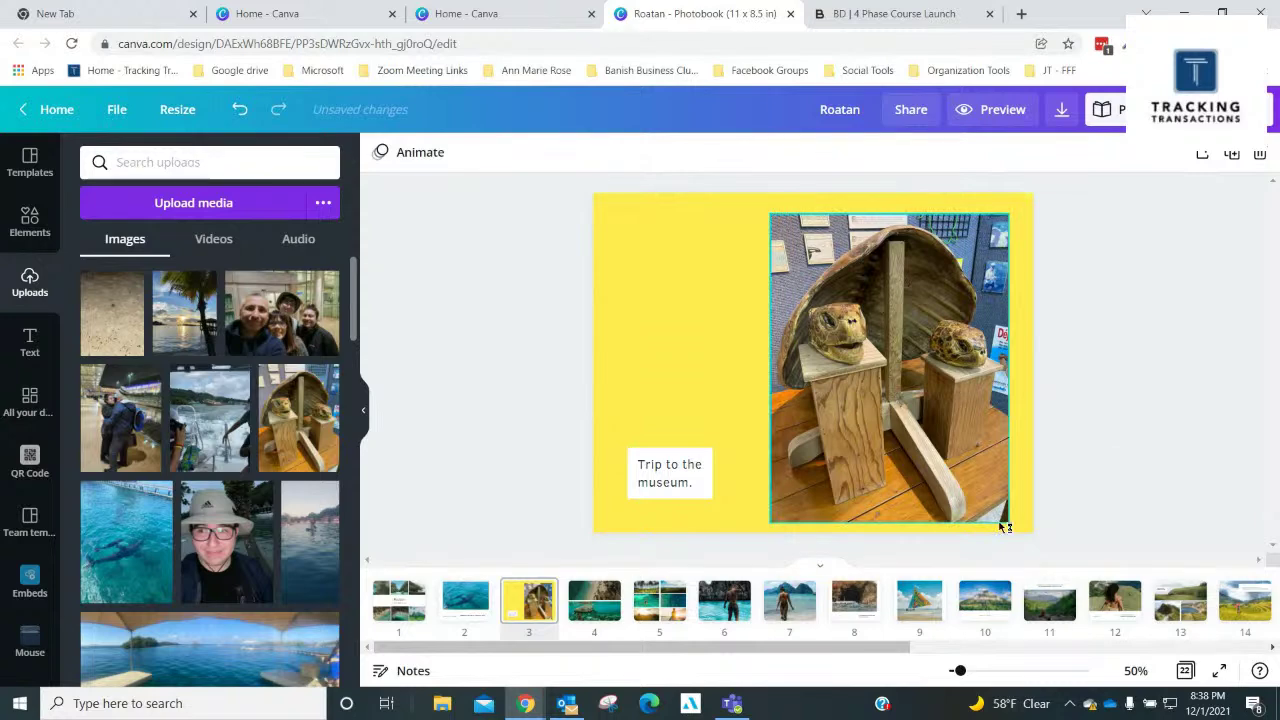
pyautogui.click(600, 605)
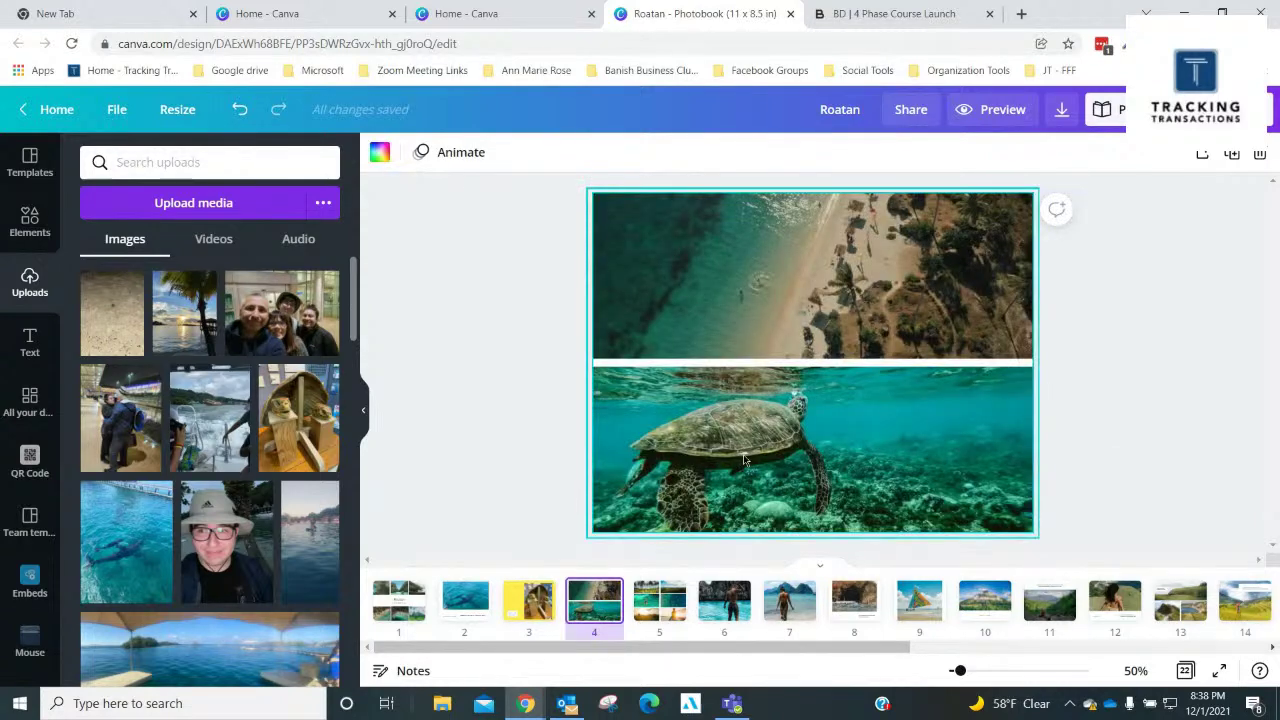
pyautogui.click(774, 319)
pyautogui.press('Delete')
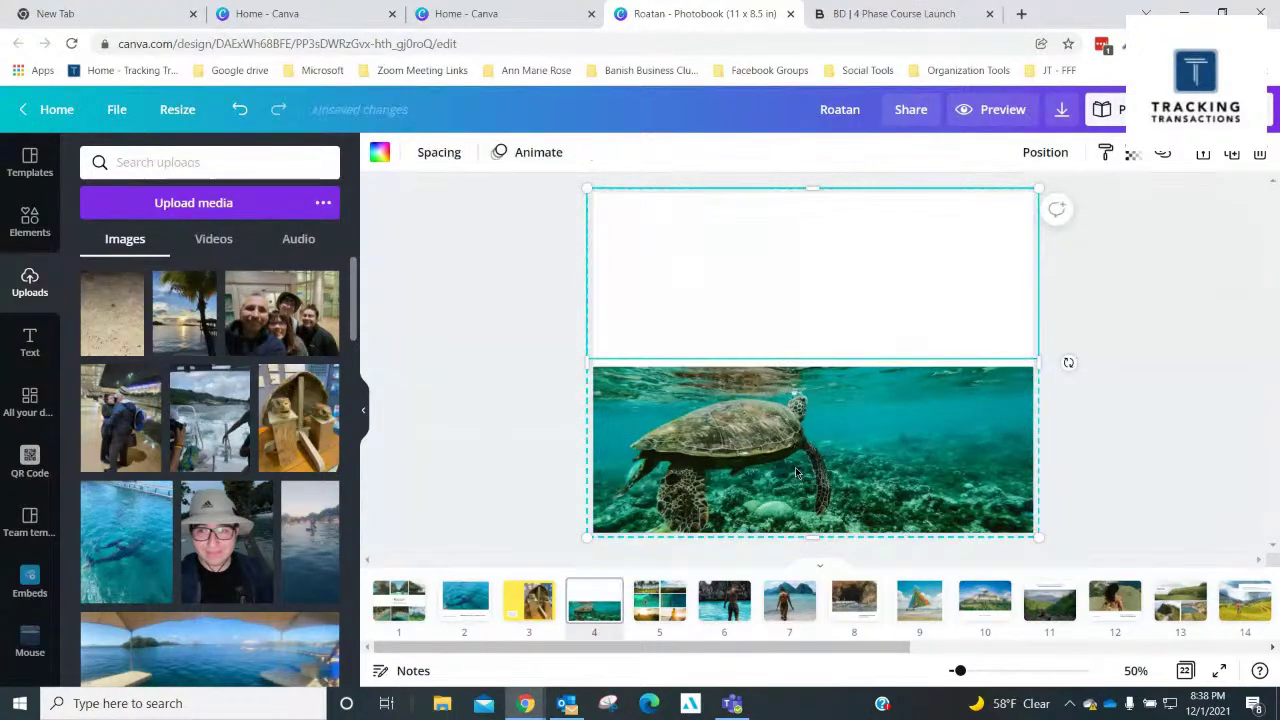
pyautogui.press('Delete')
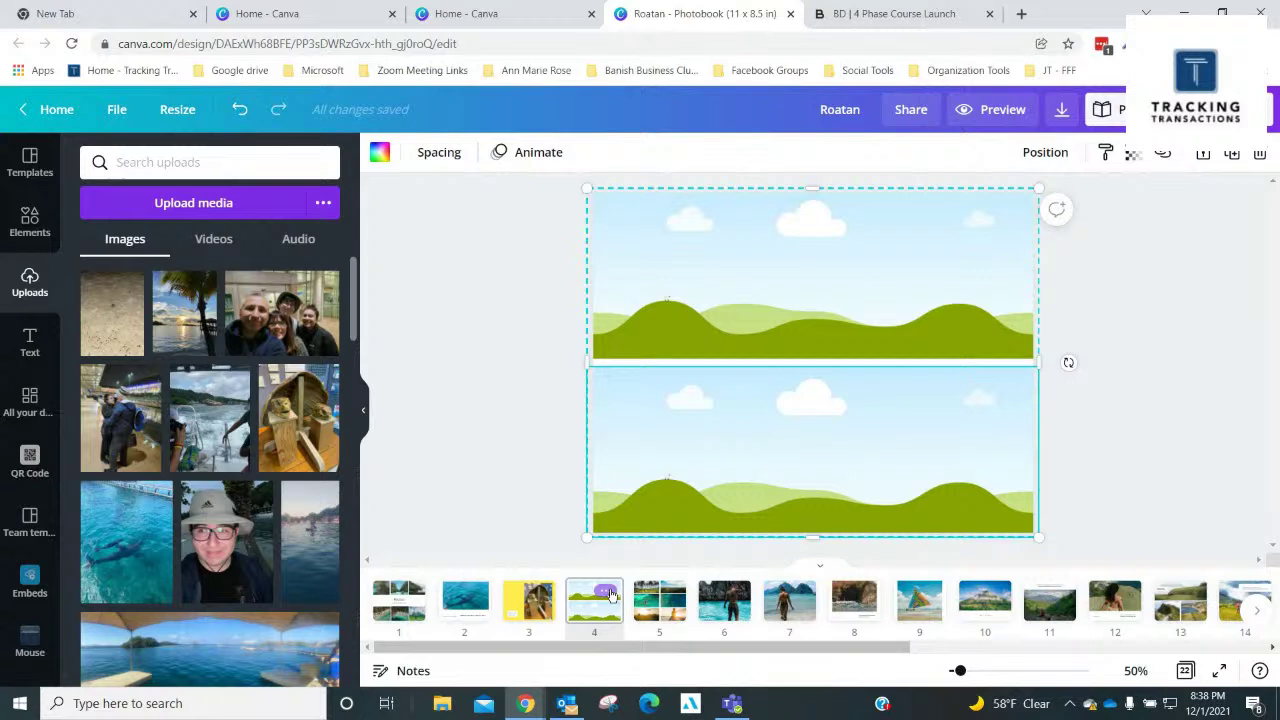
# Delete the emptied page 4, the photo-grid page and the man-in-water page
pyautogui.rightClick(606, 592)
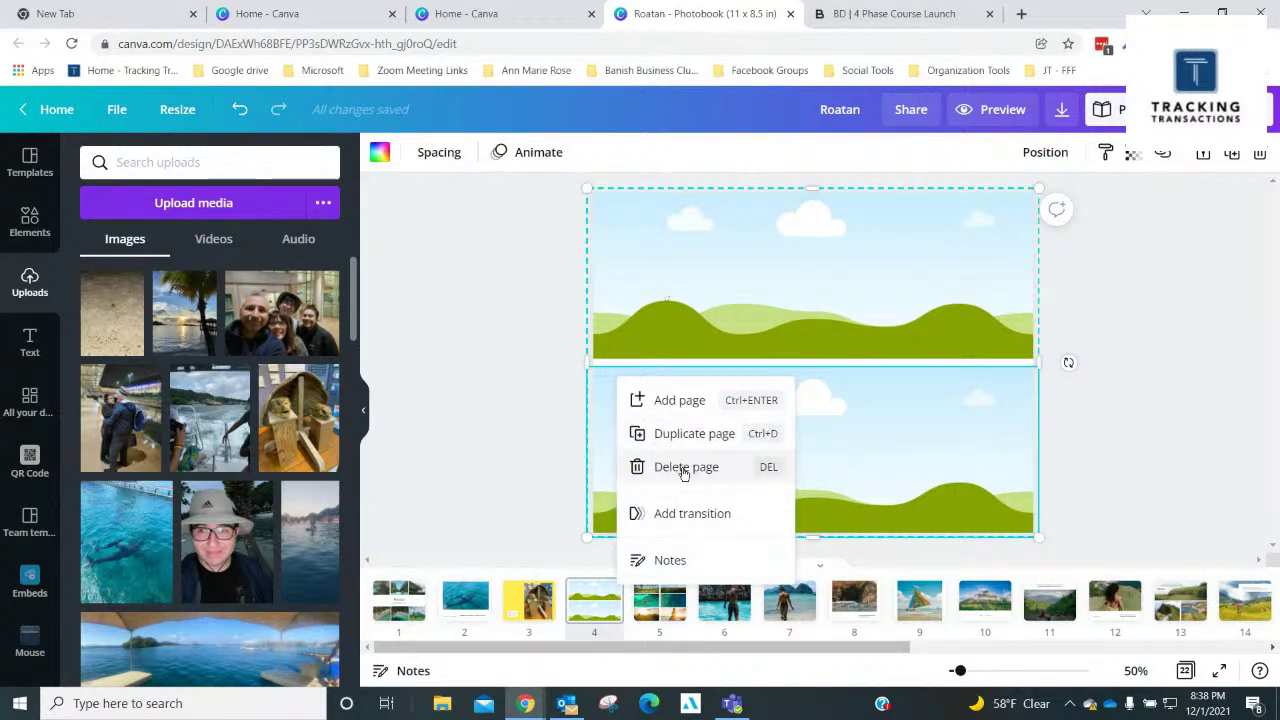
pyautogui.click(682, 467)
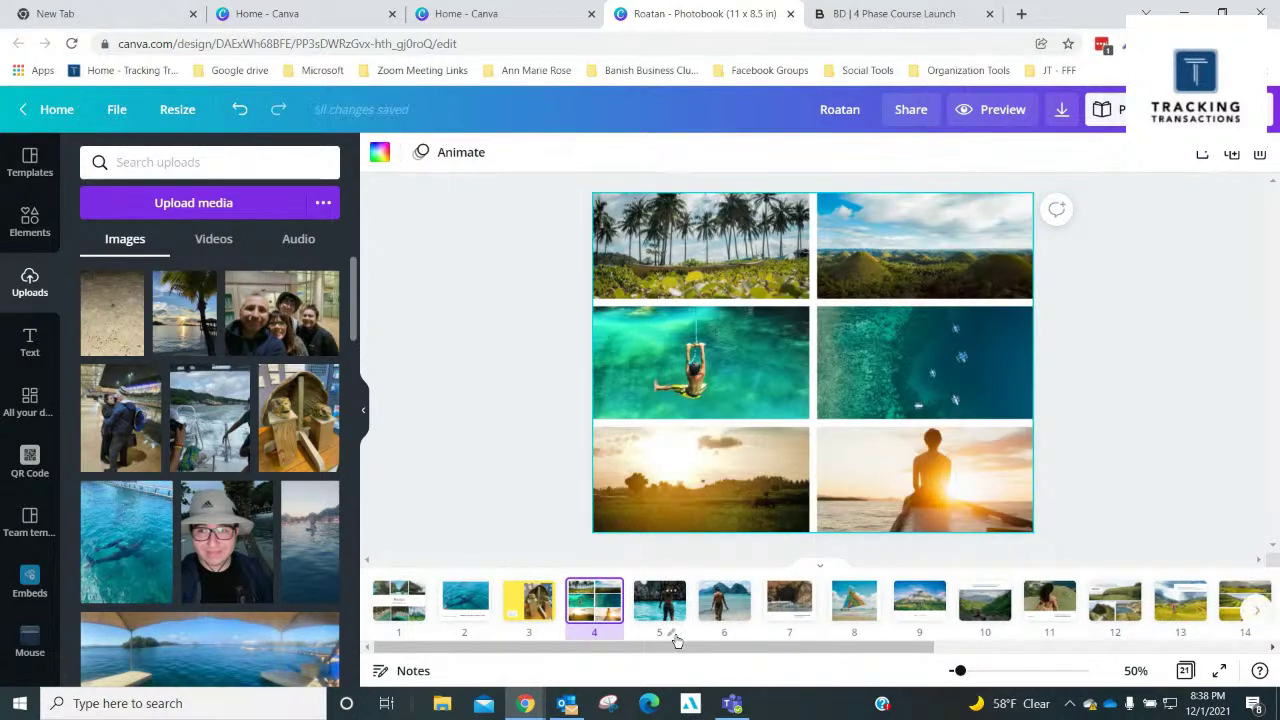
pyautogui.rightClick(598, 605)
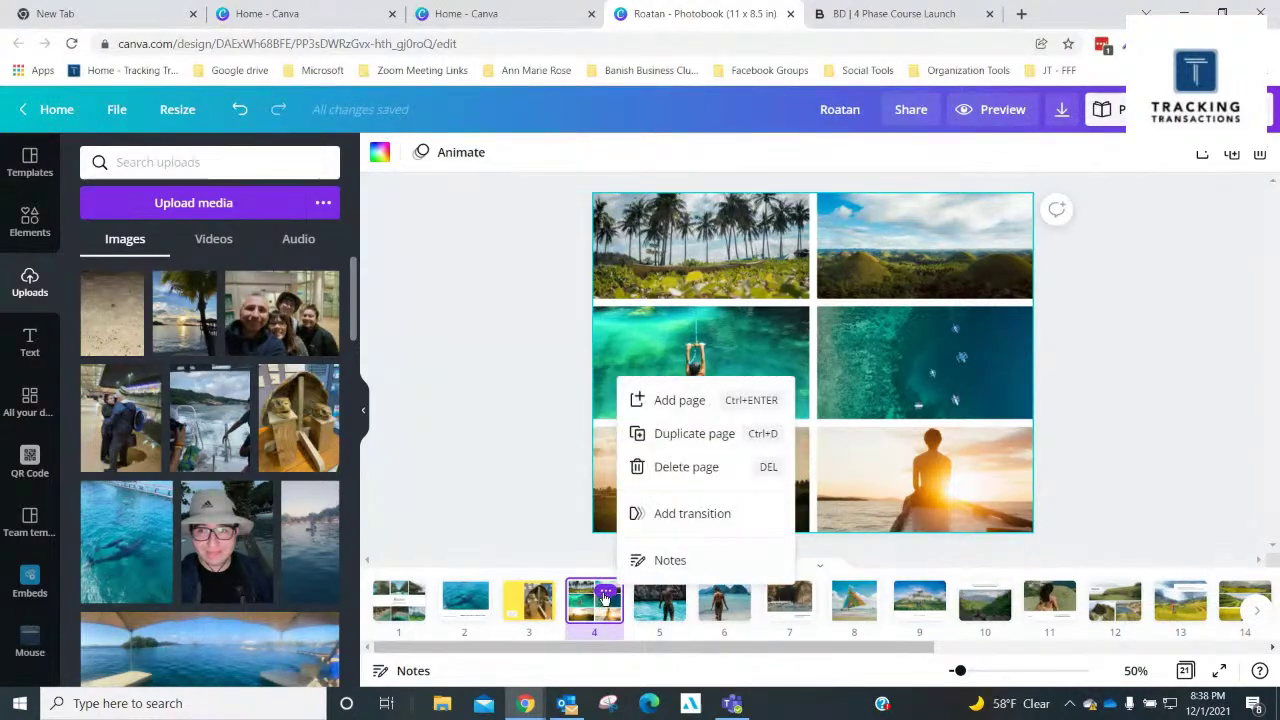
pyautogui.click(674, 469)
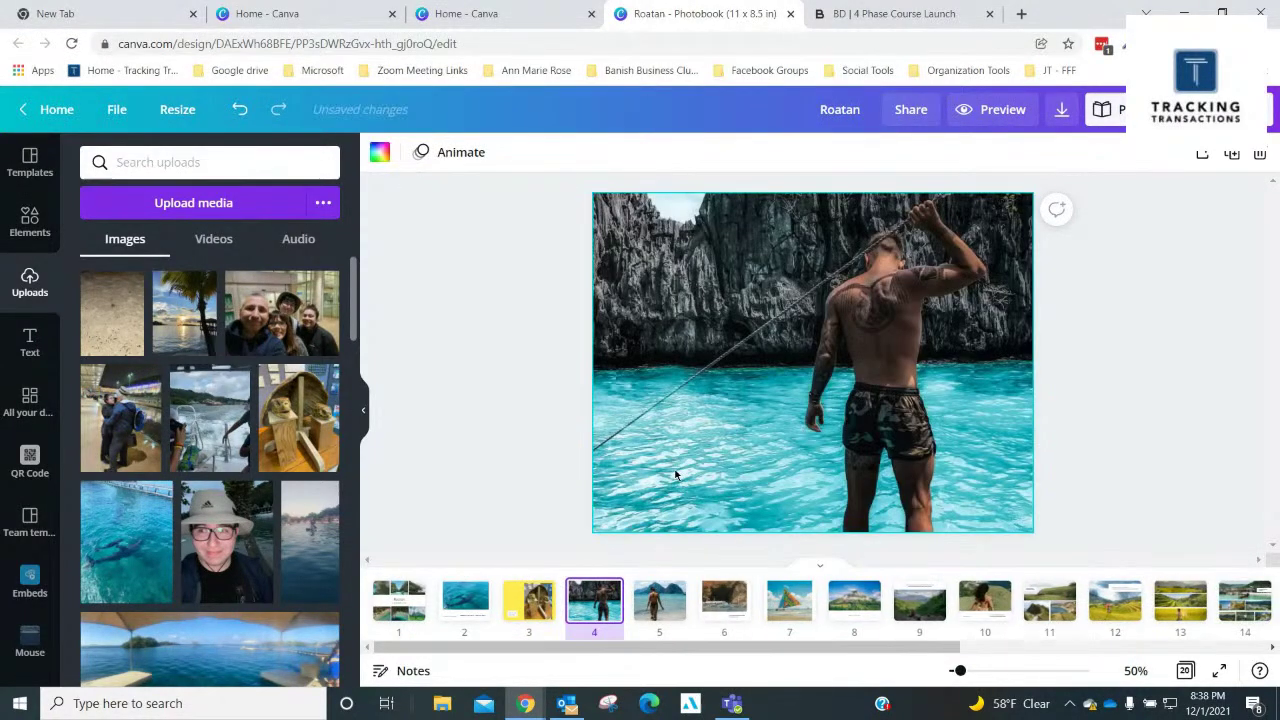
pyautogui.rightClick(614, 606)
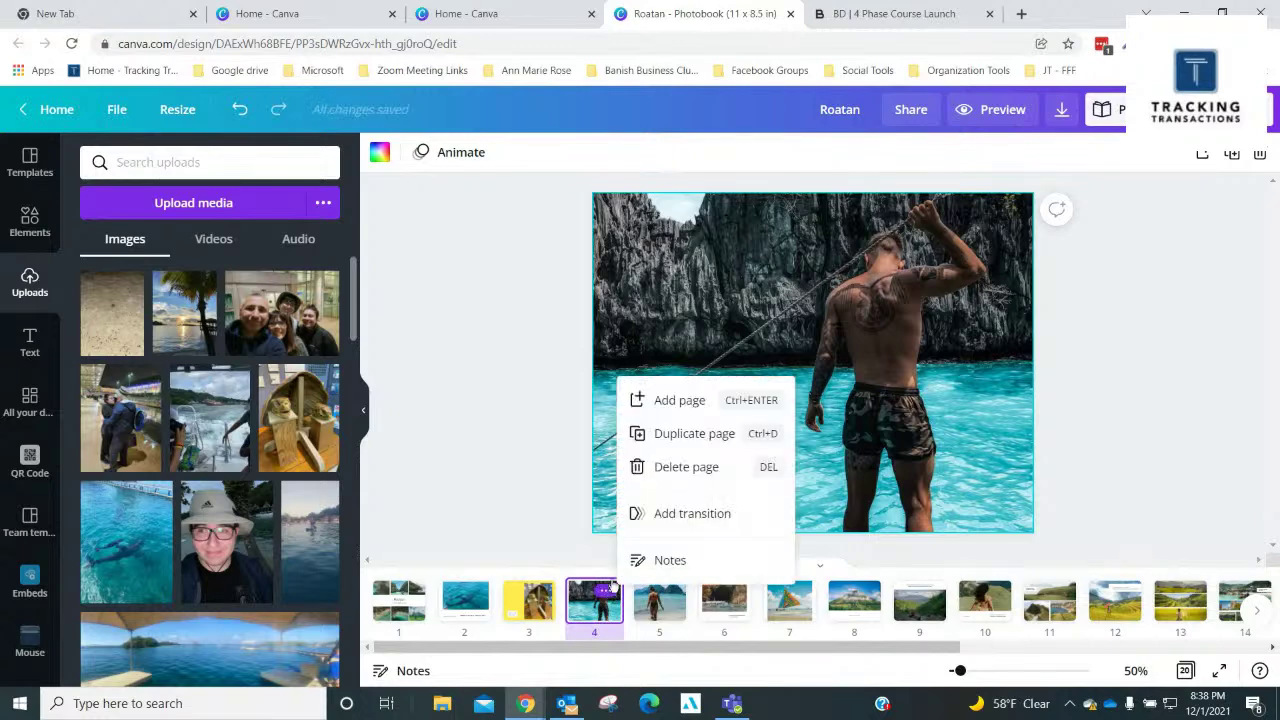
pyautogui.click(690, 468)
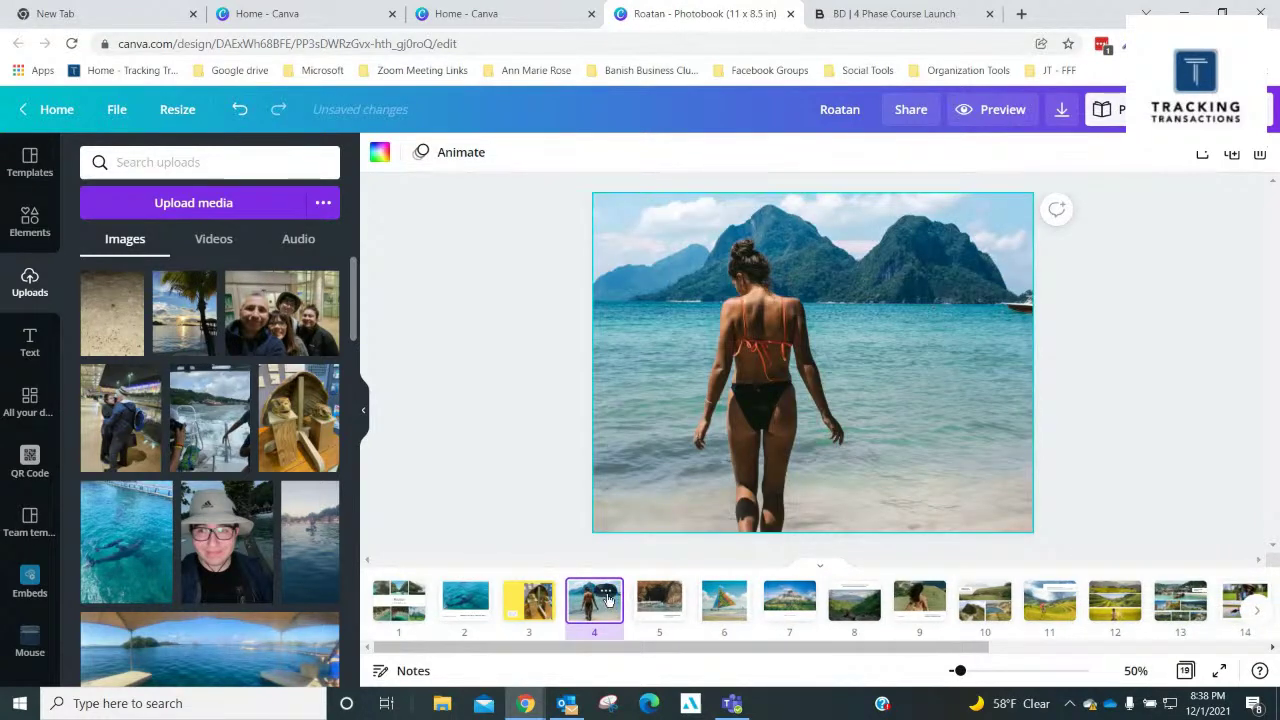
pyautogui.rightClick(610, 590)
# Delete the woman-on-beach page and remove the boat photo from the new page 4
pyautogui.click(677, 466)
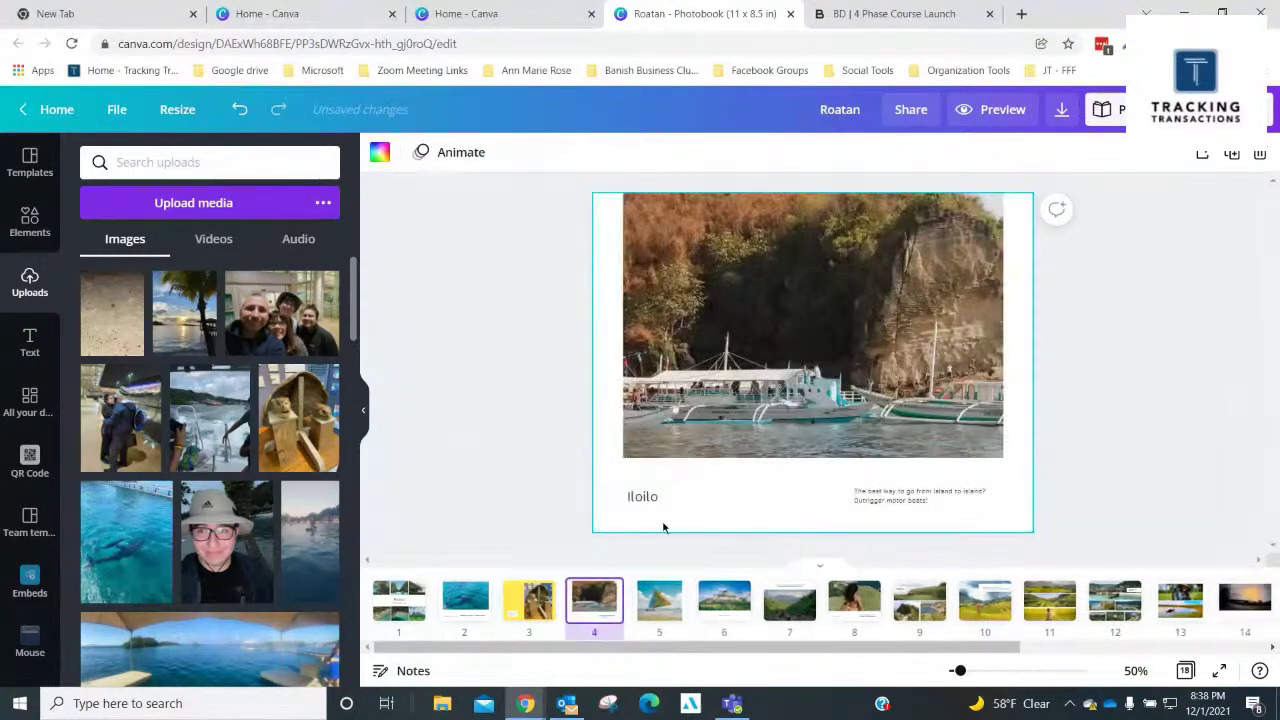
pyautogui.click(820, 387)
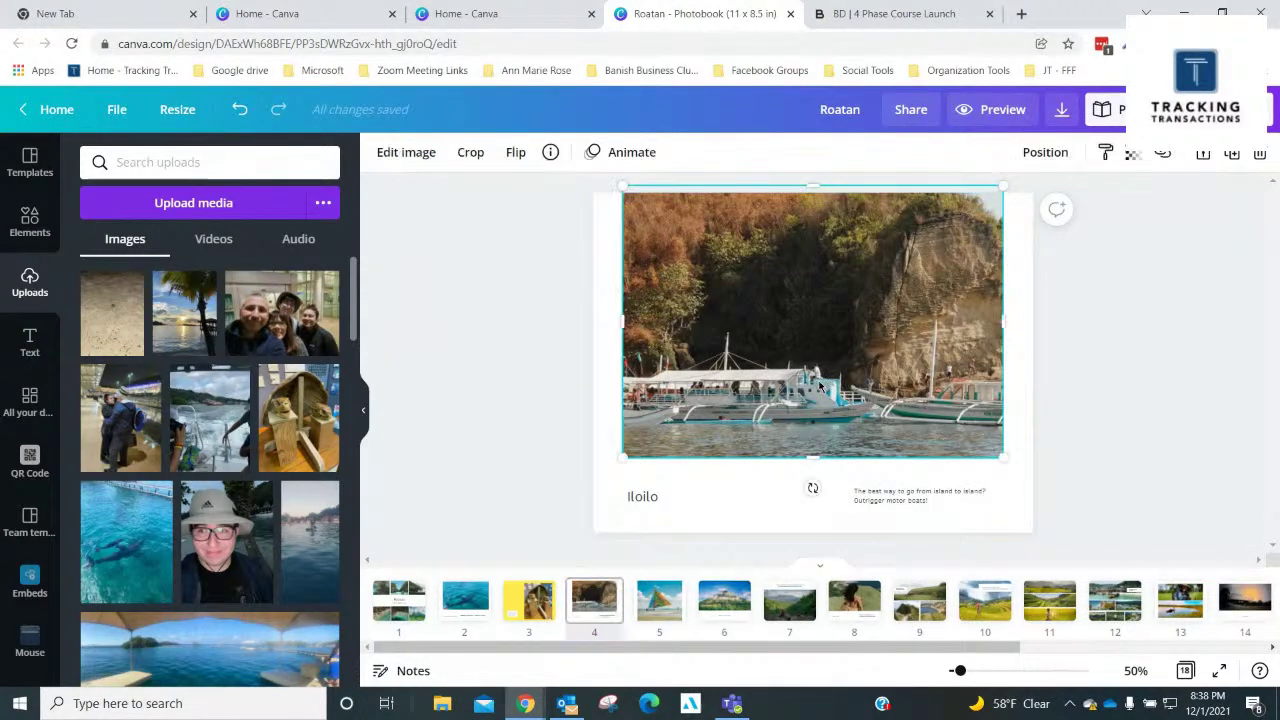
pyautogui.press('Delete')
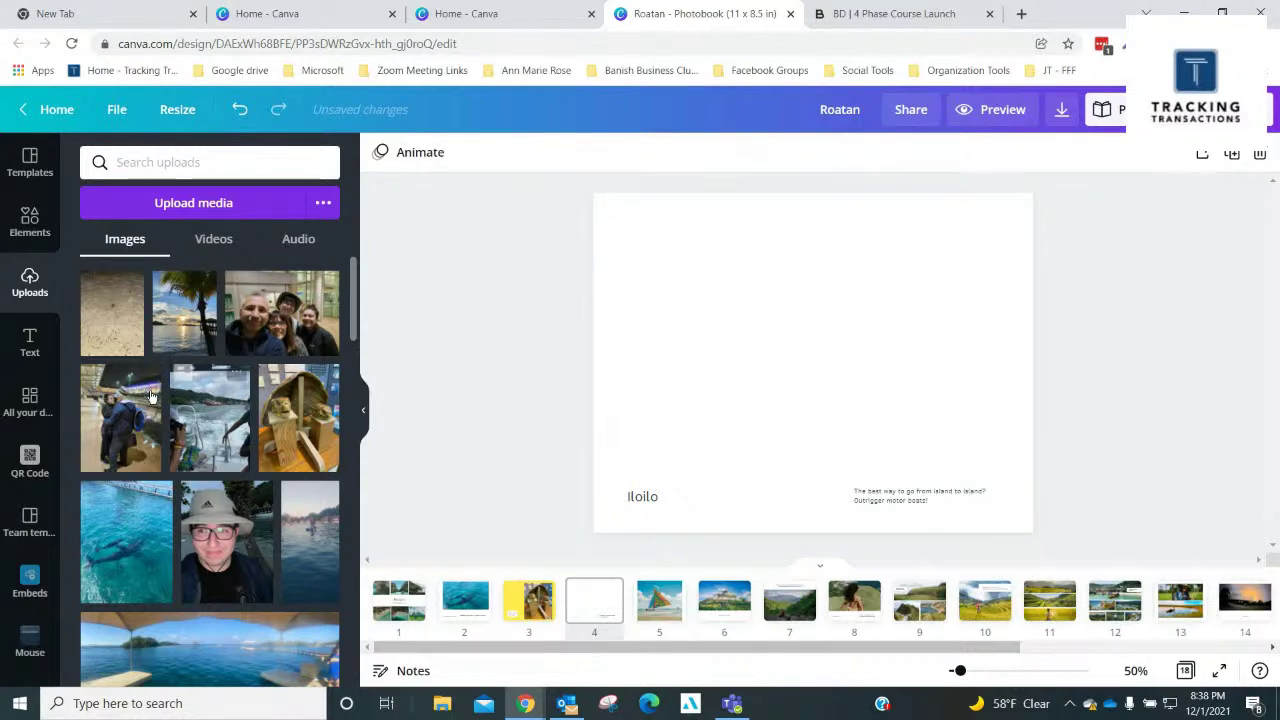
# Add the lake panorama upload to page 4, enlarged and centred across the top
pyautogui.scroll(-3, 152, 395)
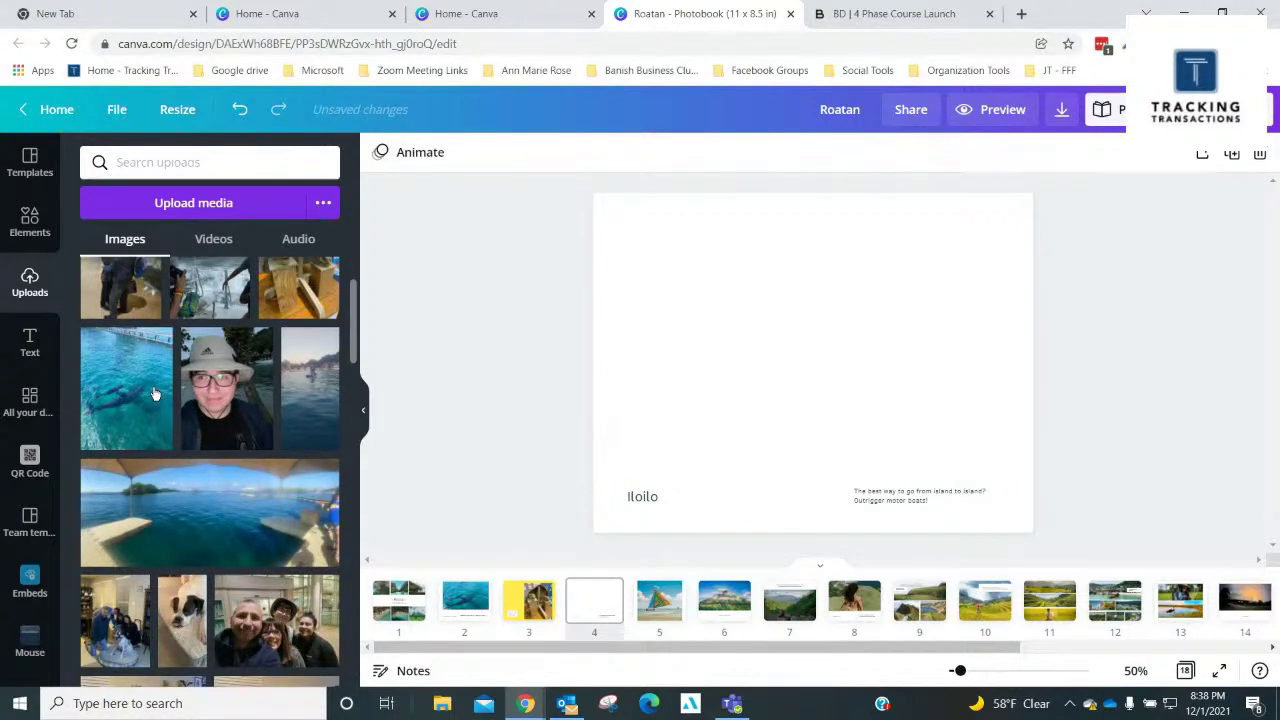
pyautogui.scroll(-3, 155, 393)
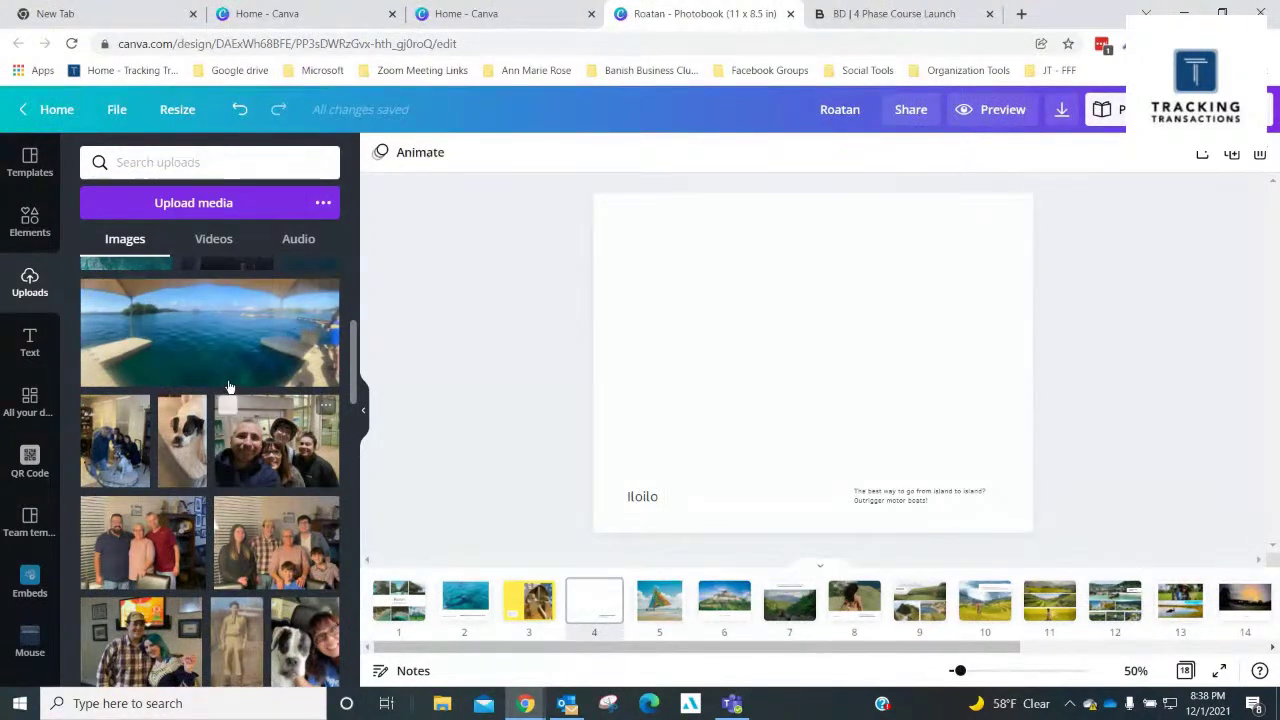
pyautogui.scroll(3, 230, 400)
pyautogui.scroll(3, 262, 459)
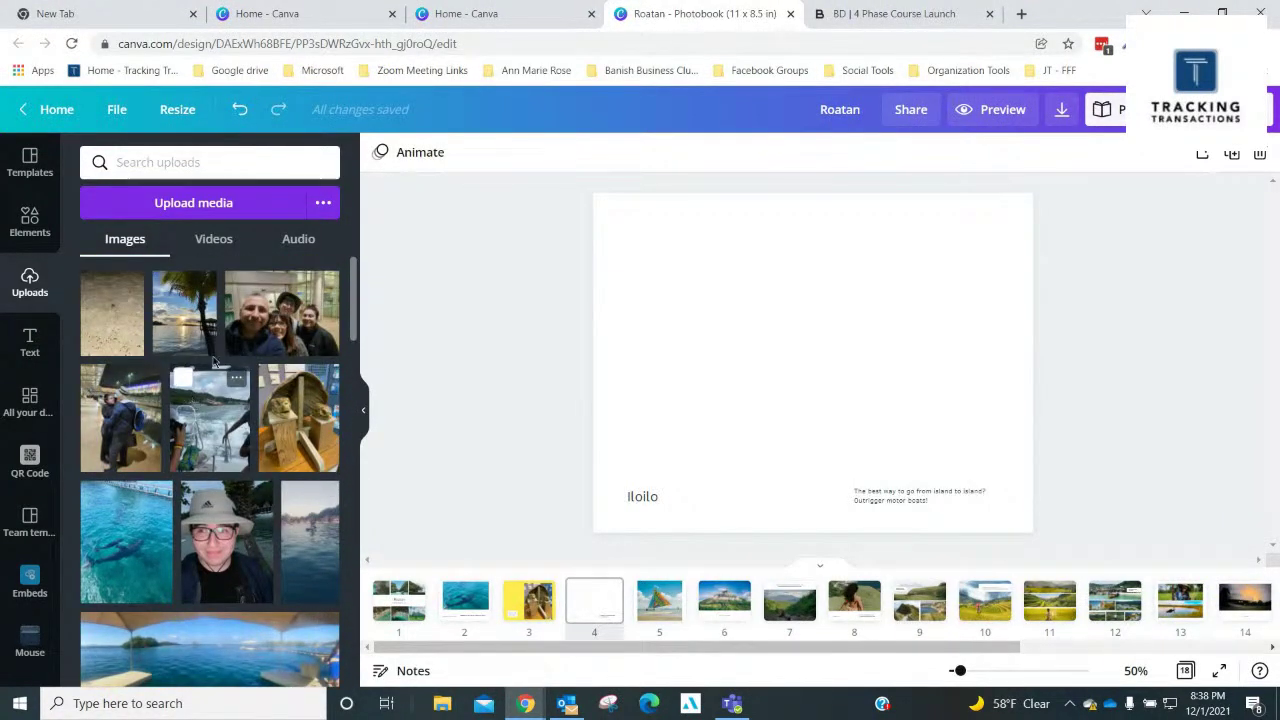
pyautogui.scroll(-3, 283, 463)
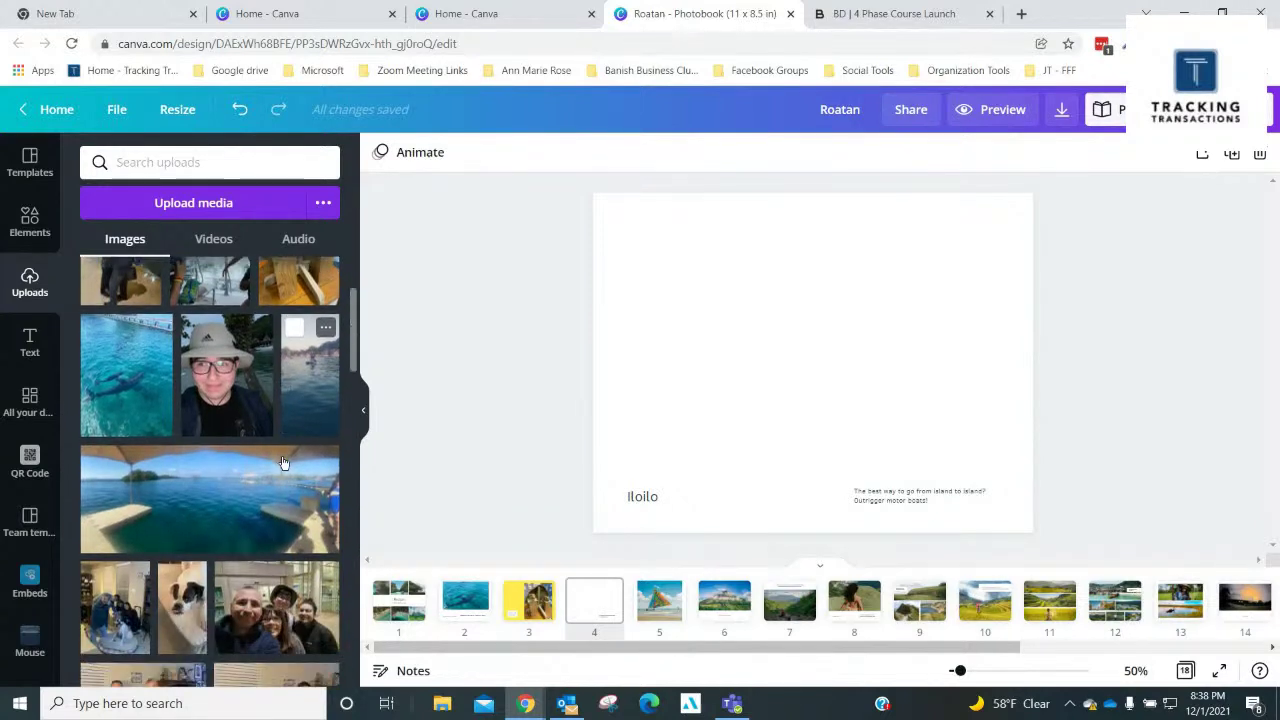
pyautogui.scroll(-1, 283, 463)
pyautogui.scroll(3, 283, 463)
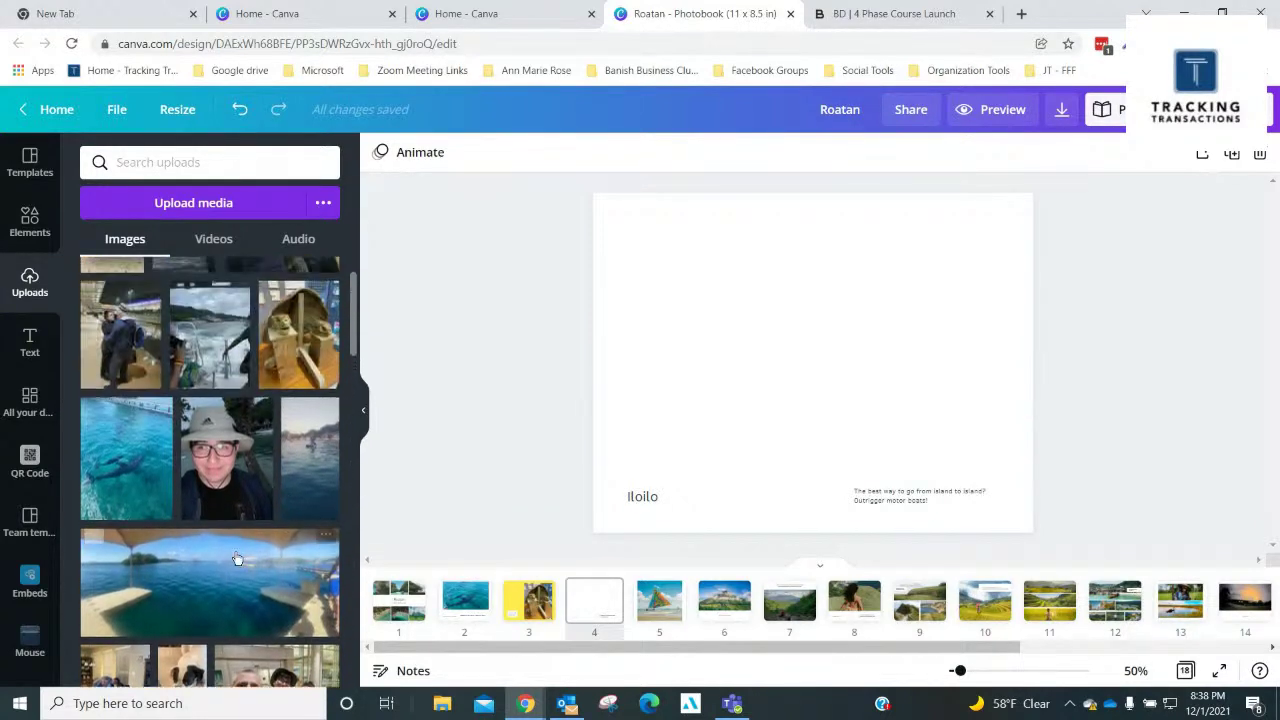
pyautogui.click(210, 580)
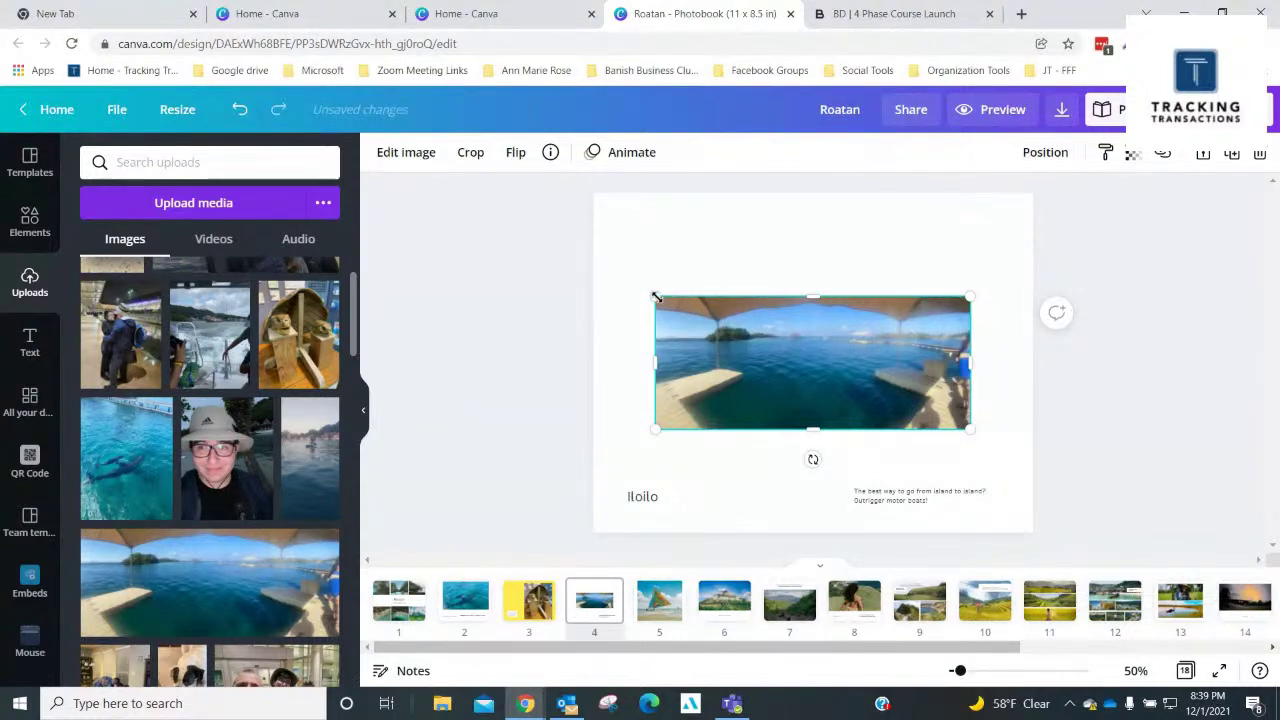
pyautogui.moveTo(655, 297); pyautogui.dragTo(610, 278)
pyautogui.moveTo(726, 324); pyautogui.dragTo(748, 282)
pyautogui.moveTo(993, 232); pyautogui.dragTo(1023, 206)
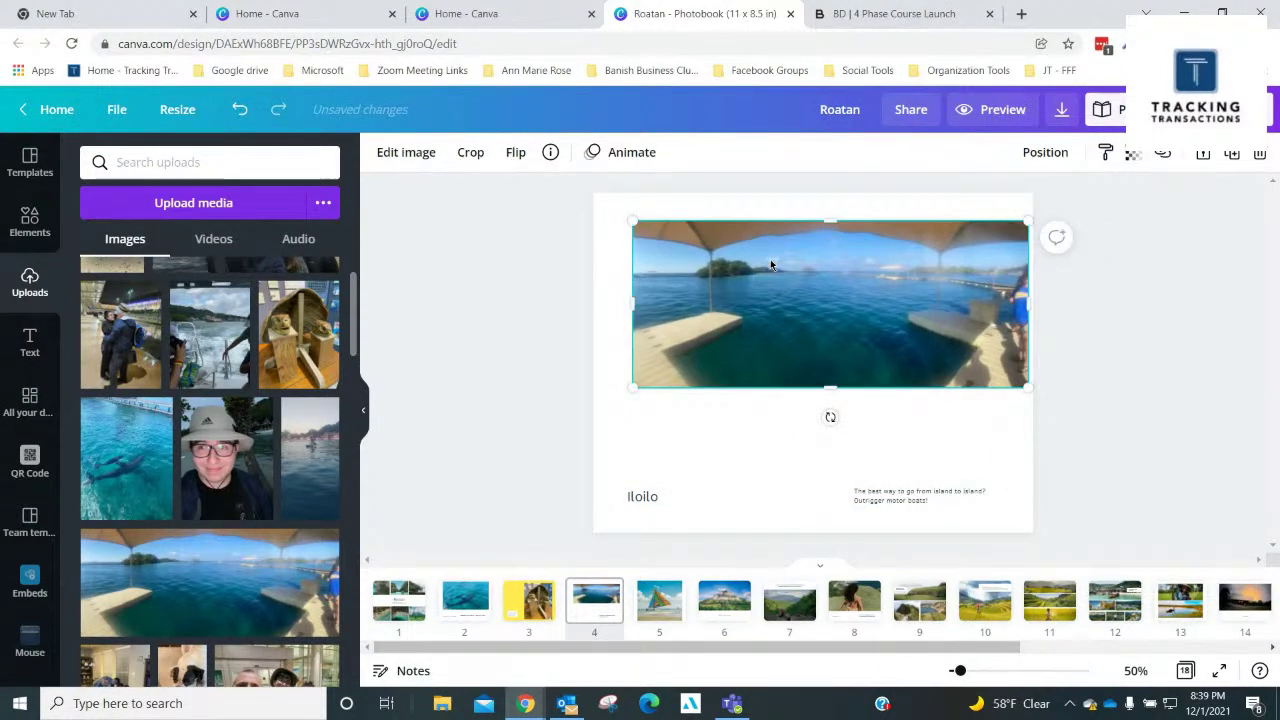
pyautogui.moveTo(771, 264); pyautogui.dragTo(752, 260)
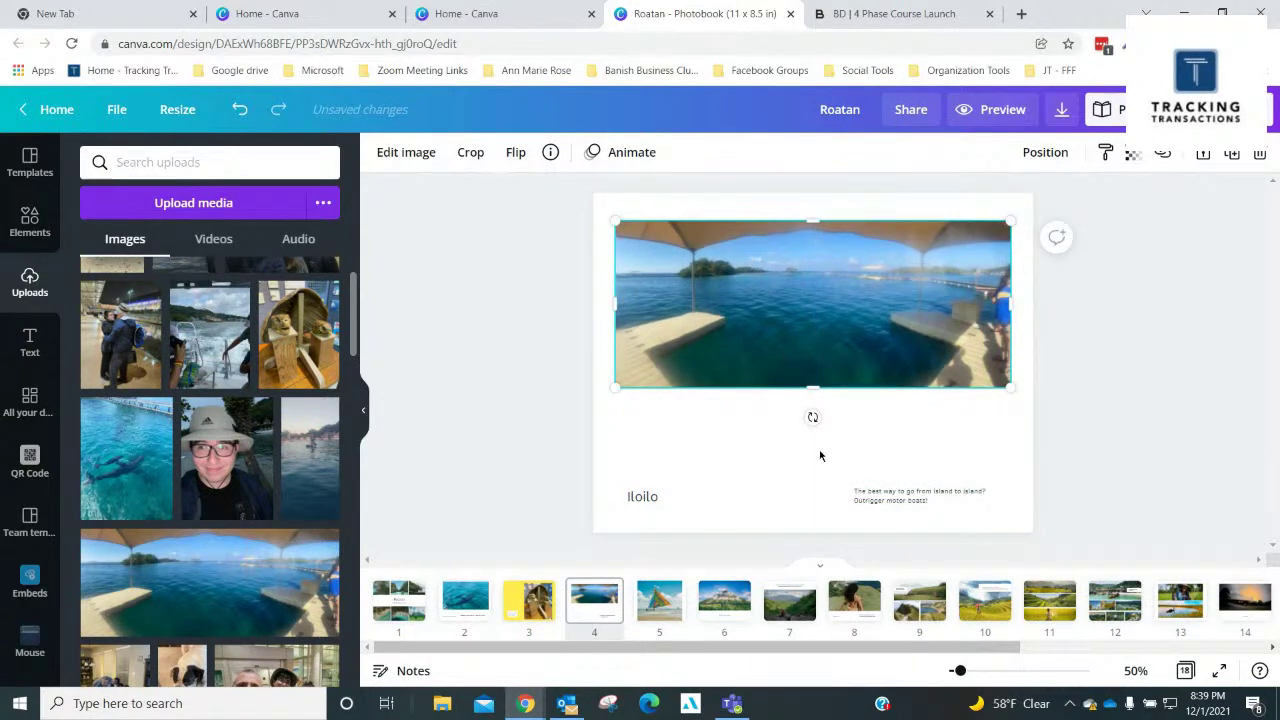
# Delete the 'Iloilo' title text from page 4
pyautogui.click(805, 483)
pyautogui.click(659, 505)
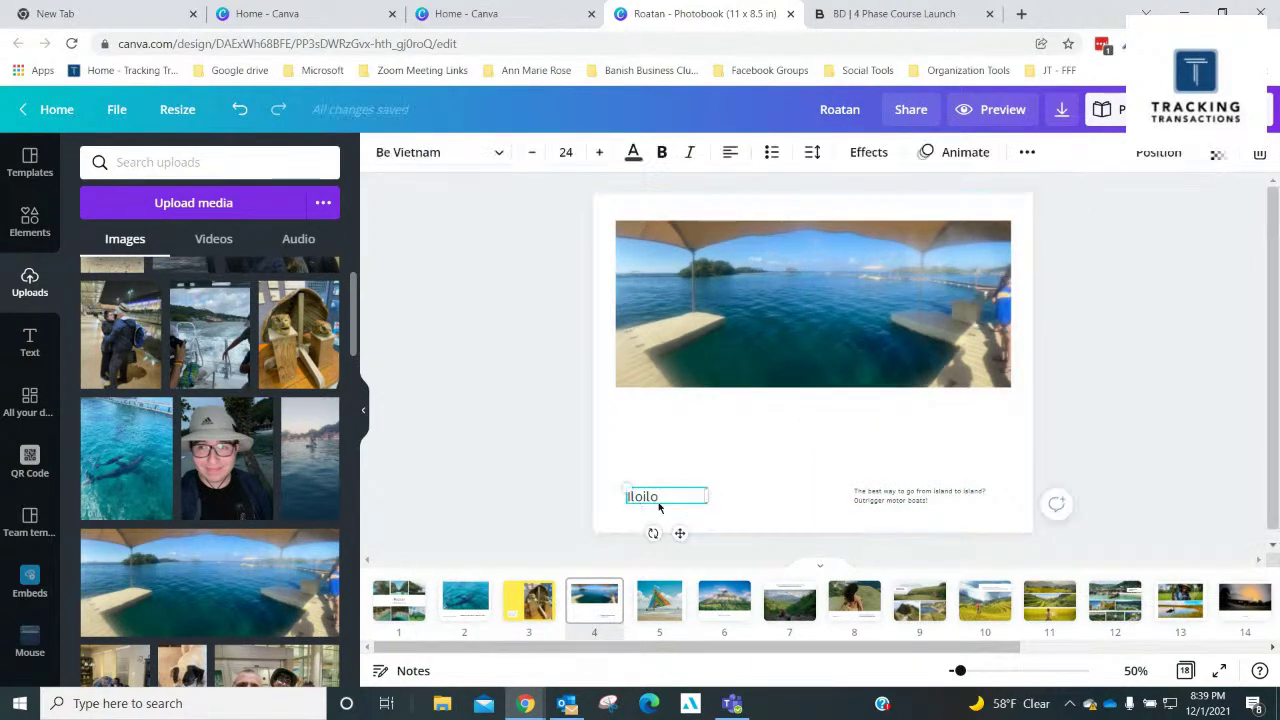
pyautogui.press('Delete')
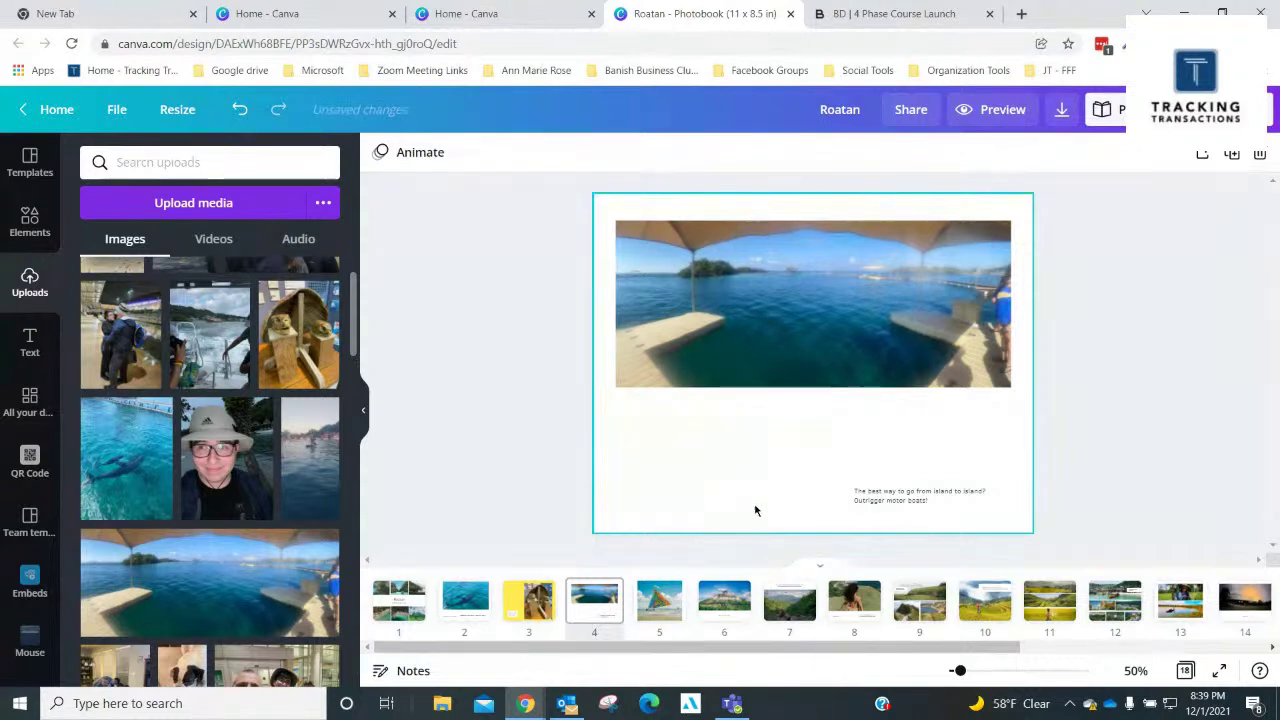
pyautogui.click(884, 501)
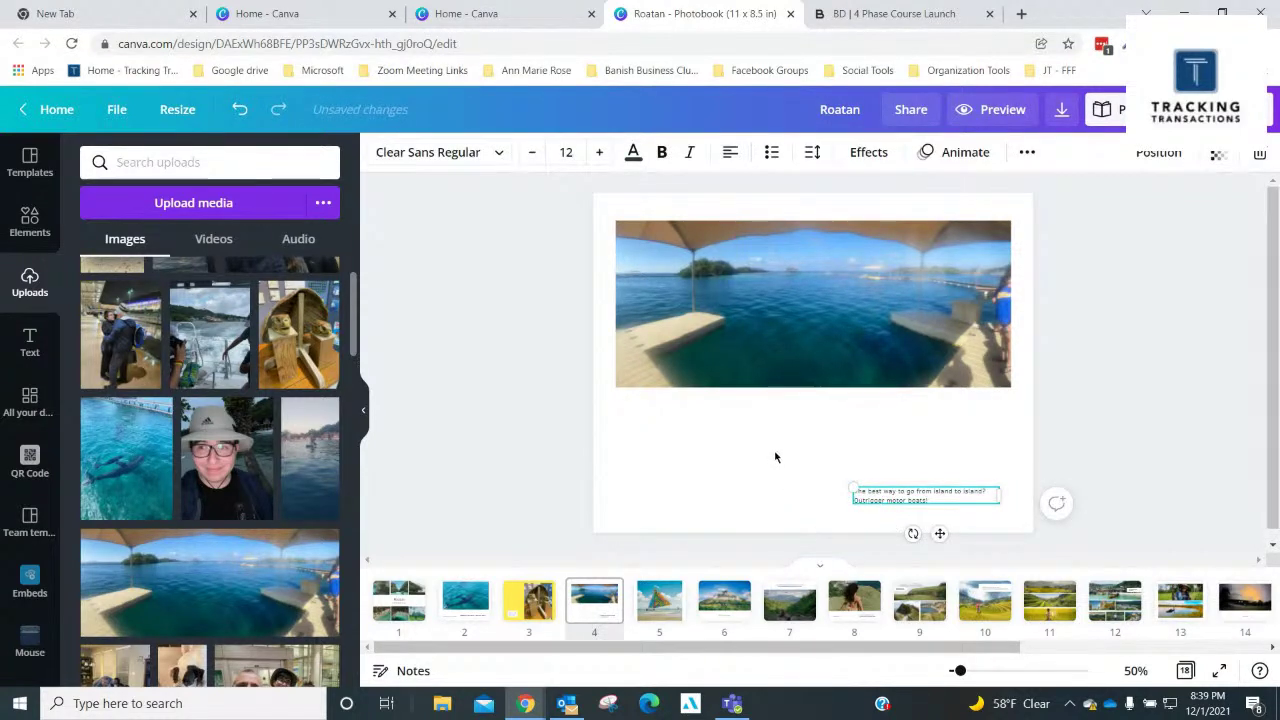
pyautogui.click(645, 205)
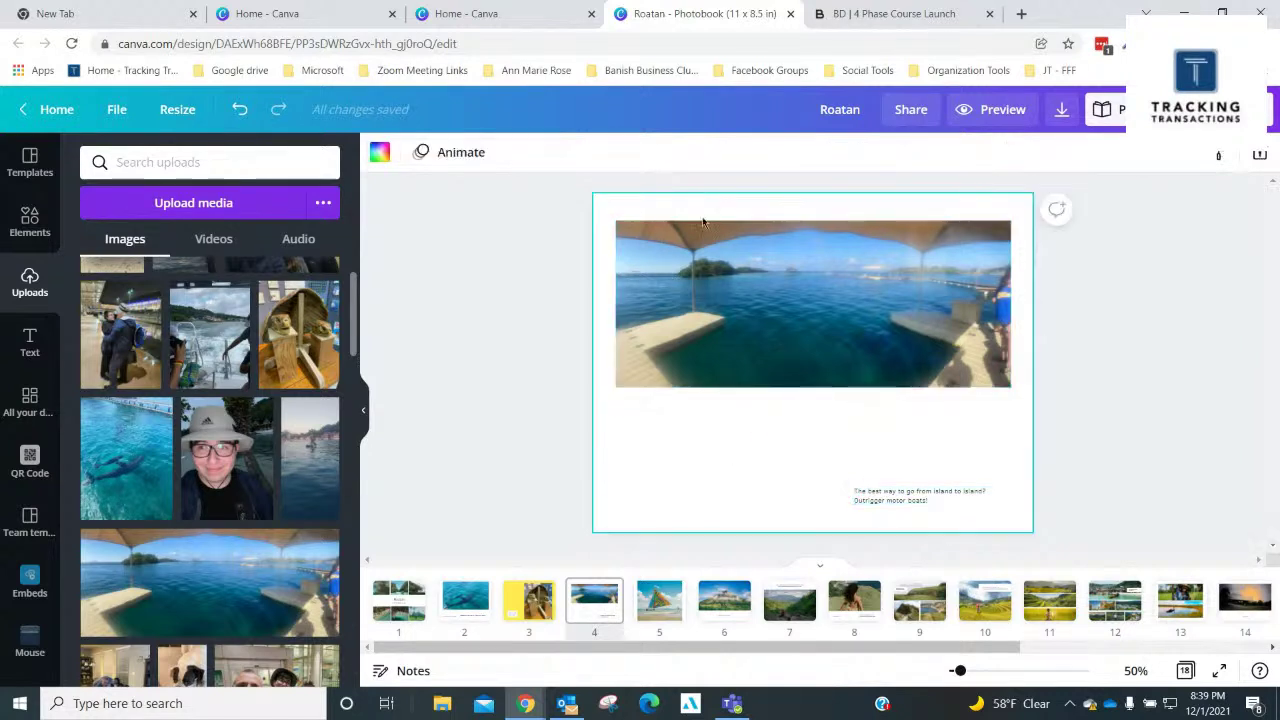
# Set page 4's background to light teal, then select the sailboat photo on page 5
pyautogui.click(380, 153)
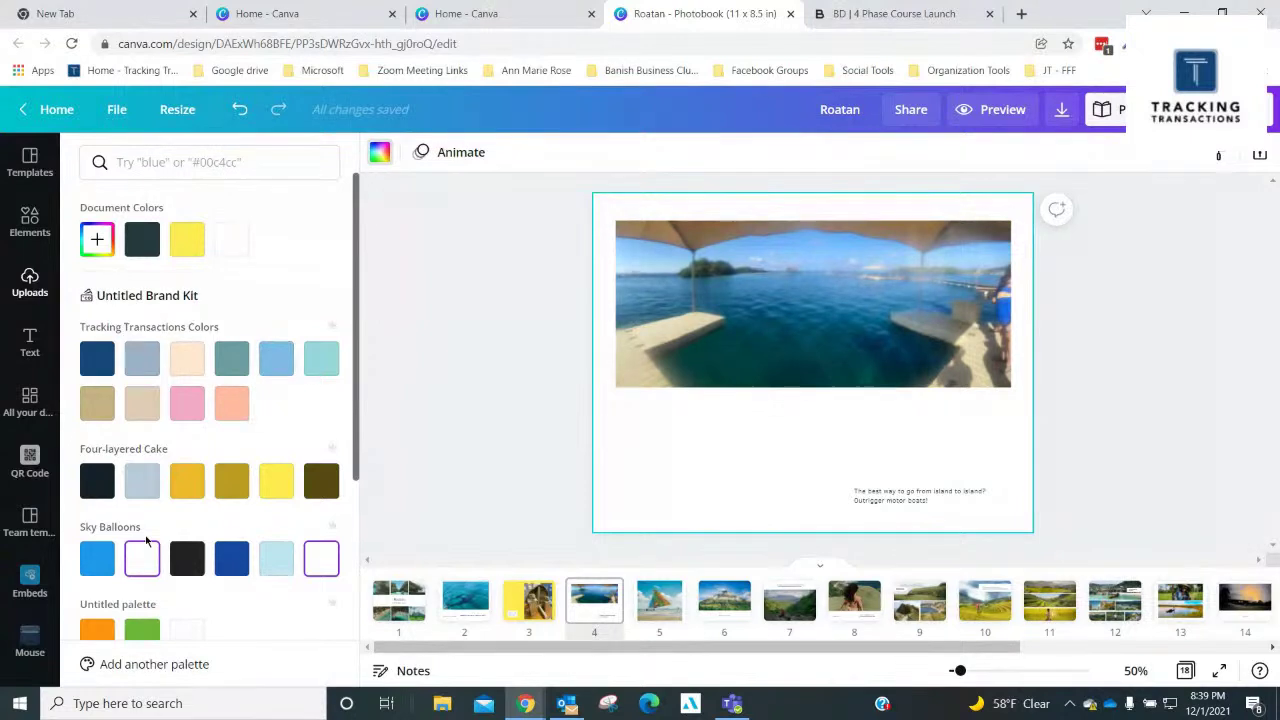
pyautogui.click(97, 558)
pyautogui.click(277, 360)
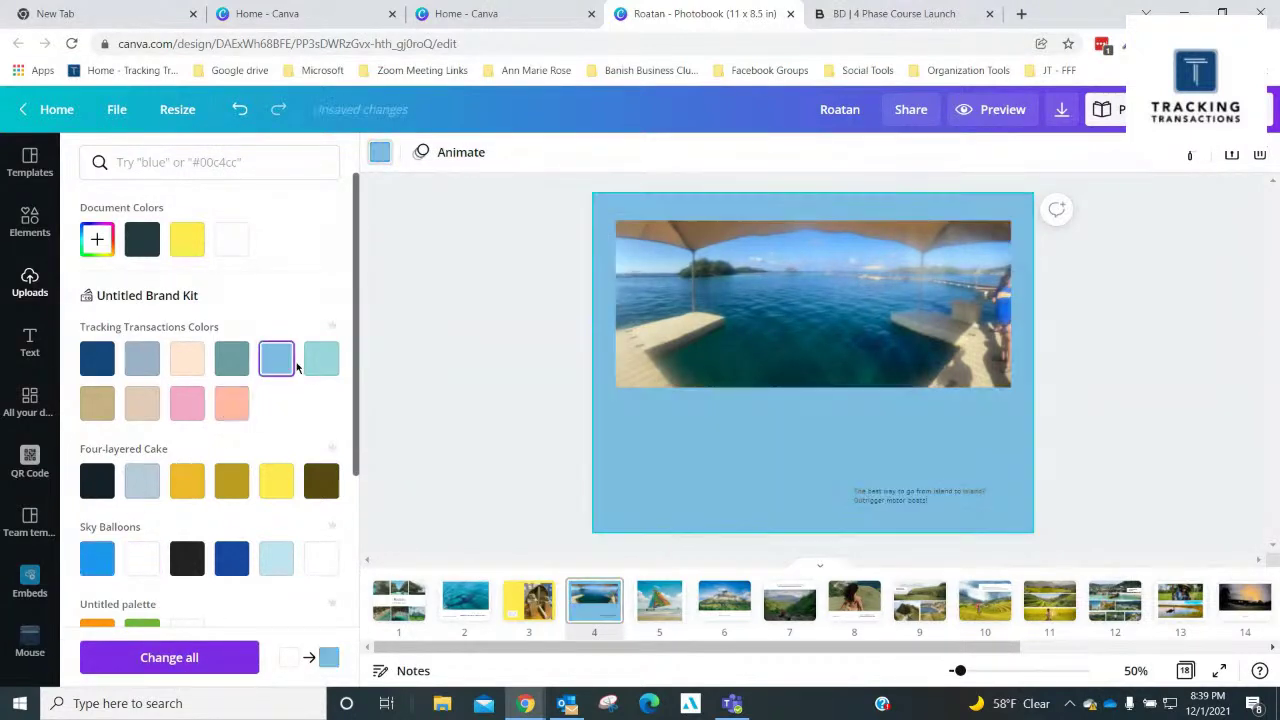
pyautogui.click(310, 366)
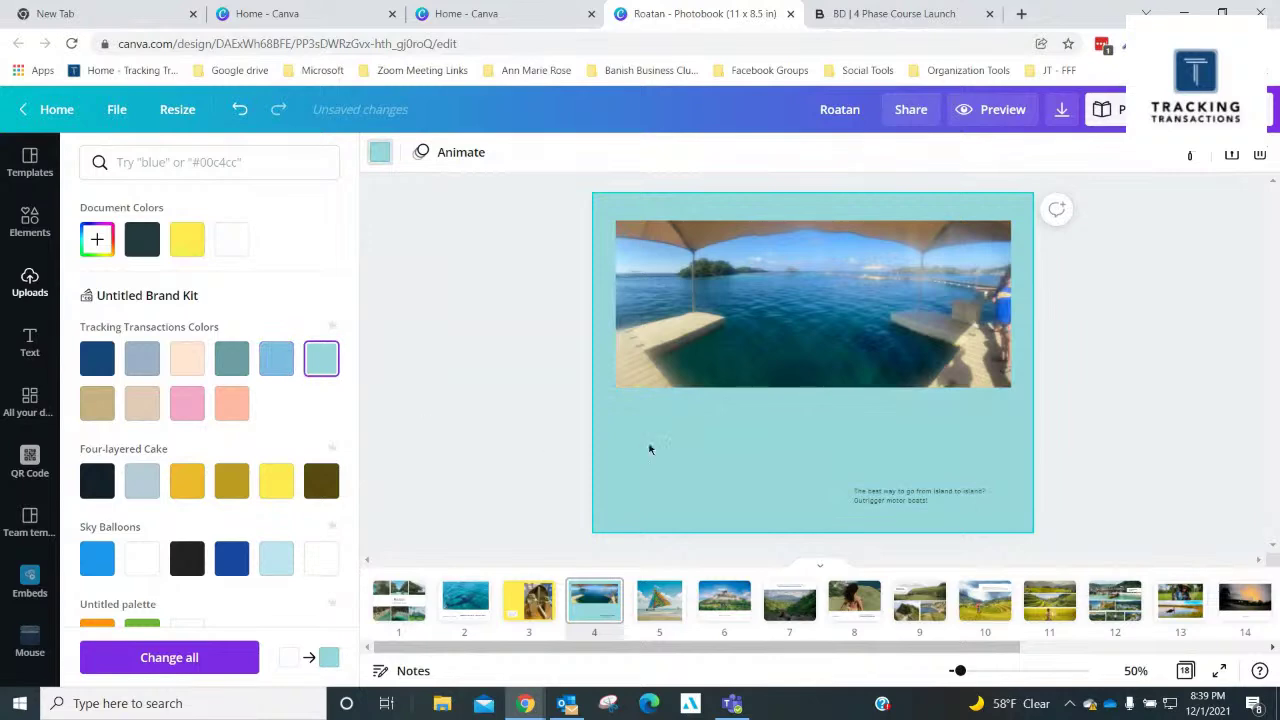
pyautogui.click(662, 605)
pyautogui.click(747, 428)
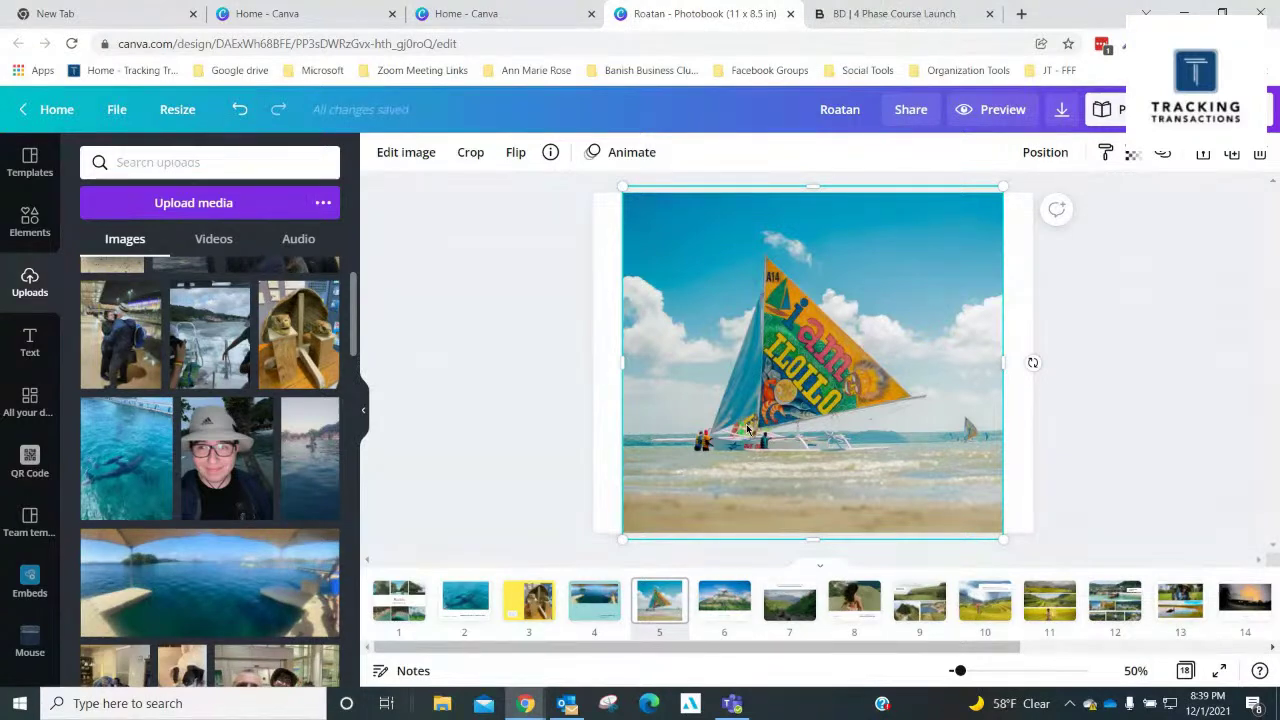
# On page 7, swap the volcano photo for the paddleboard upload, widened beneath the Mayon Volcano caption
pyautogui.click(780, 610)
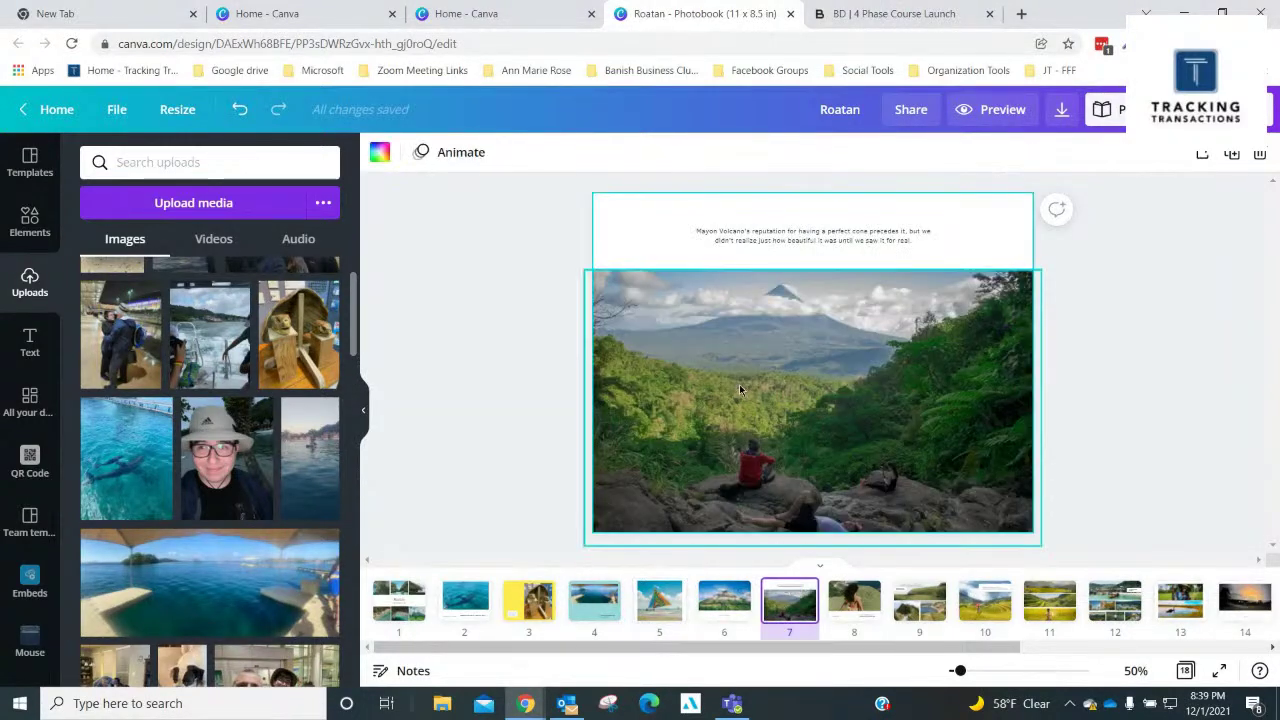
pyautogui.click(812, 428)
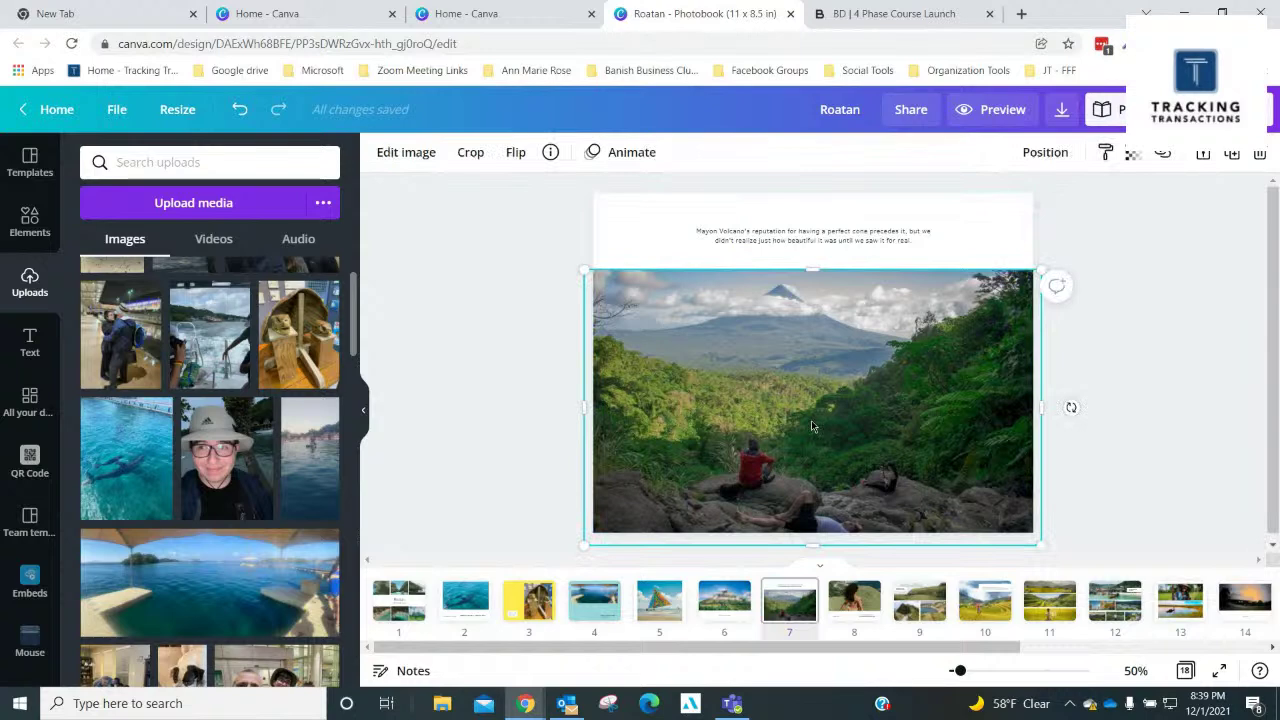
pyautogui.press('Delete')
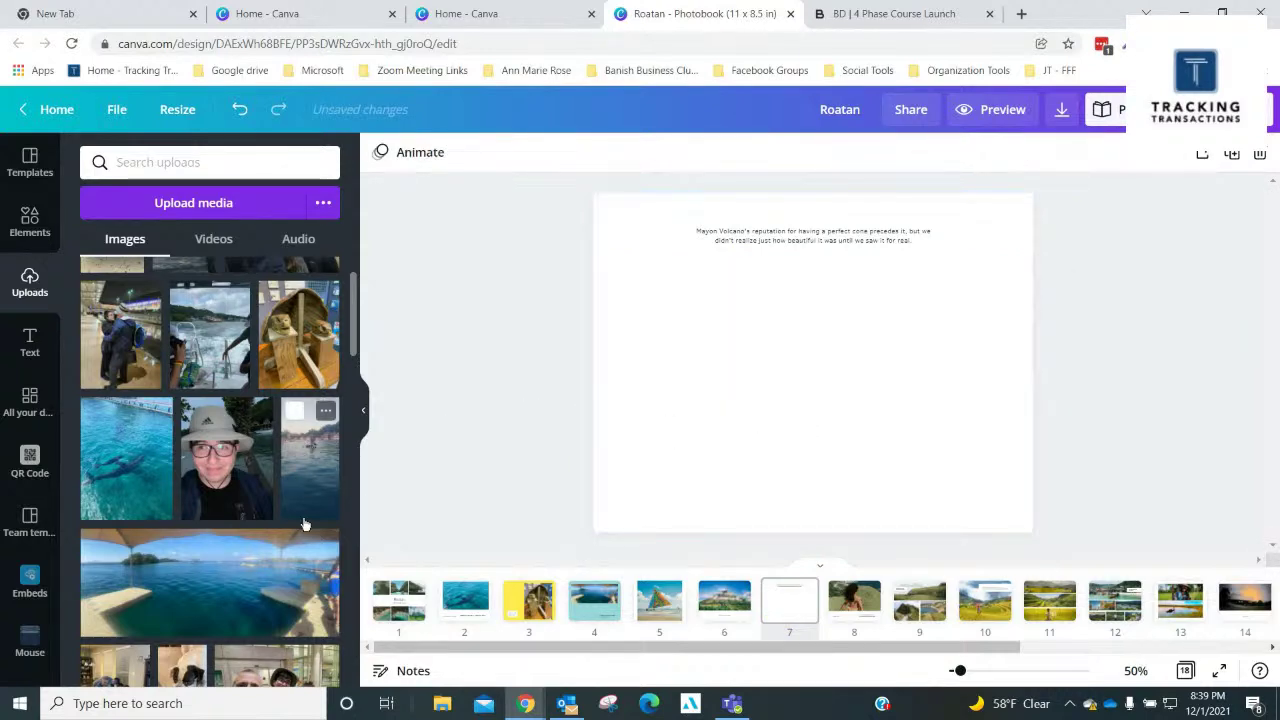
pyautogui.click(309, 482)
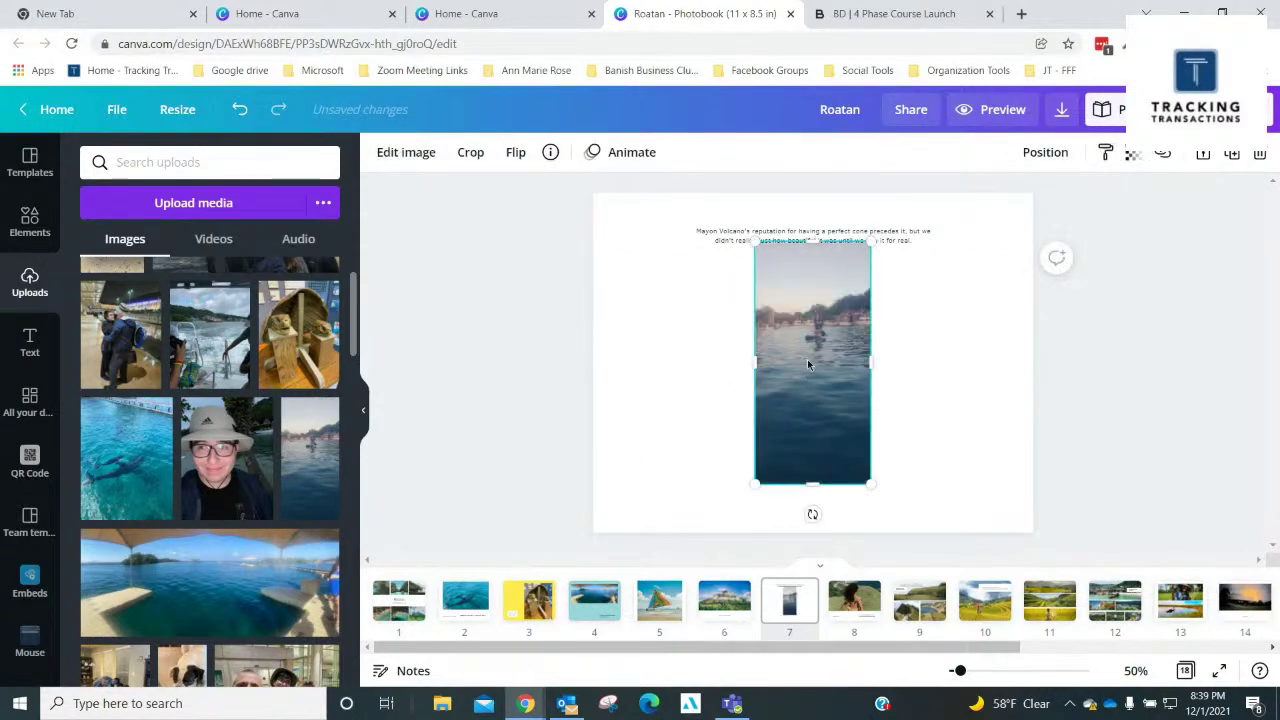
pyautogui.moveTo(808, 364); pyautogui.dragTo(808, 384)
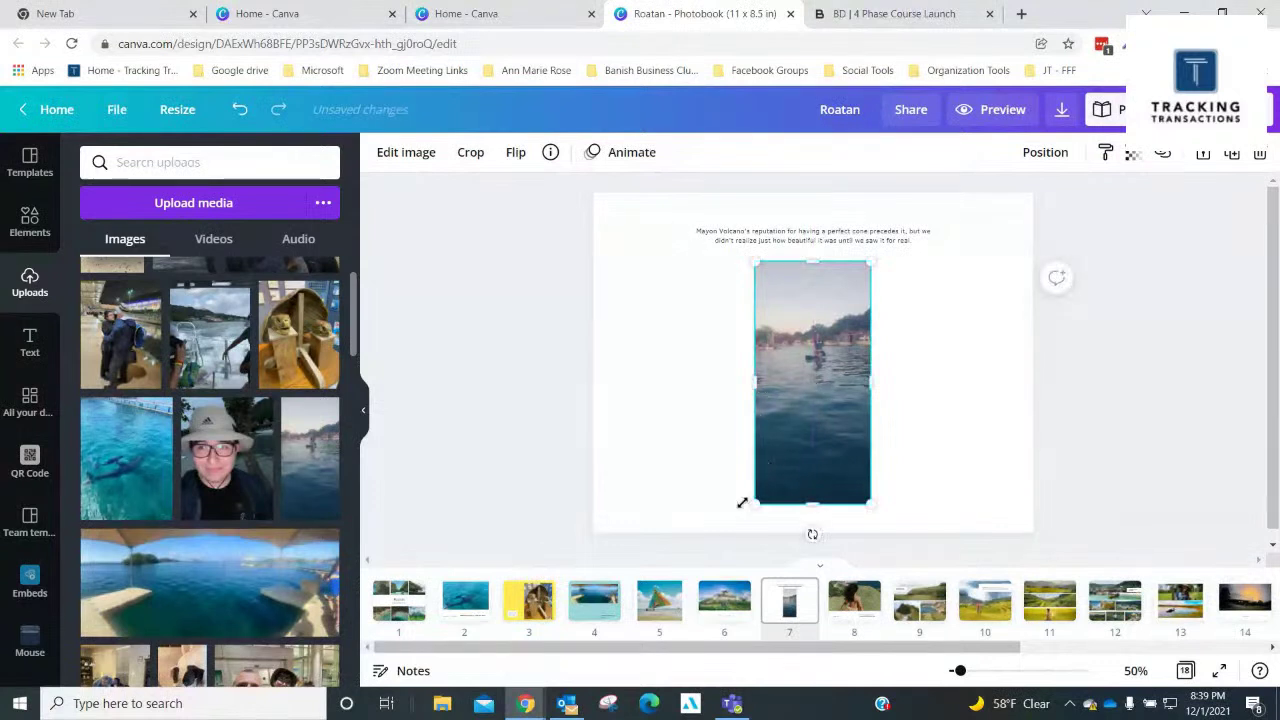
pyautogui.moveTo(742, 503); pyautogui.dragTo(731, 524)
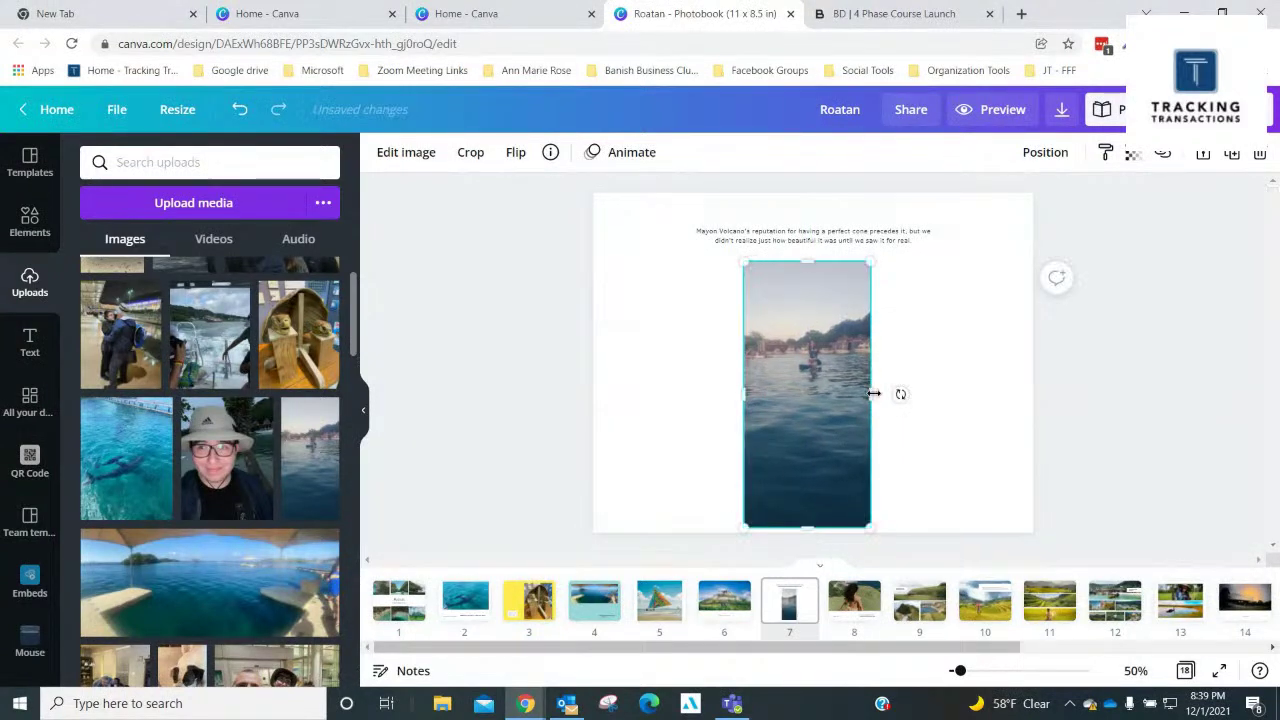
pyautogui.moveTo(873, 393); pyautogui.dragTo(885, 391)
pyautogui.moveTo(745, 393); pyautogui.dragTo(667, 394)
pyautogui.moveTo(884, 391); pyautogui.dragTo(943, 391)
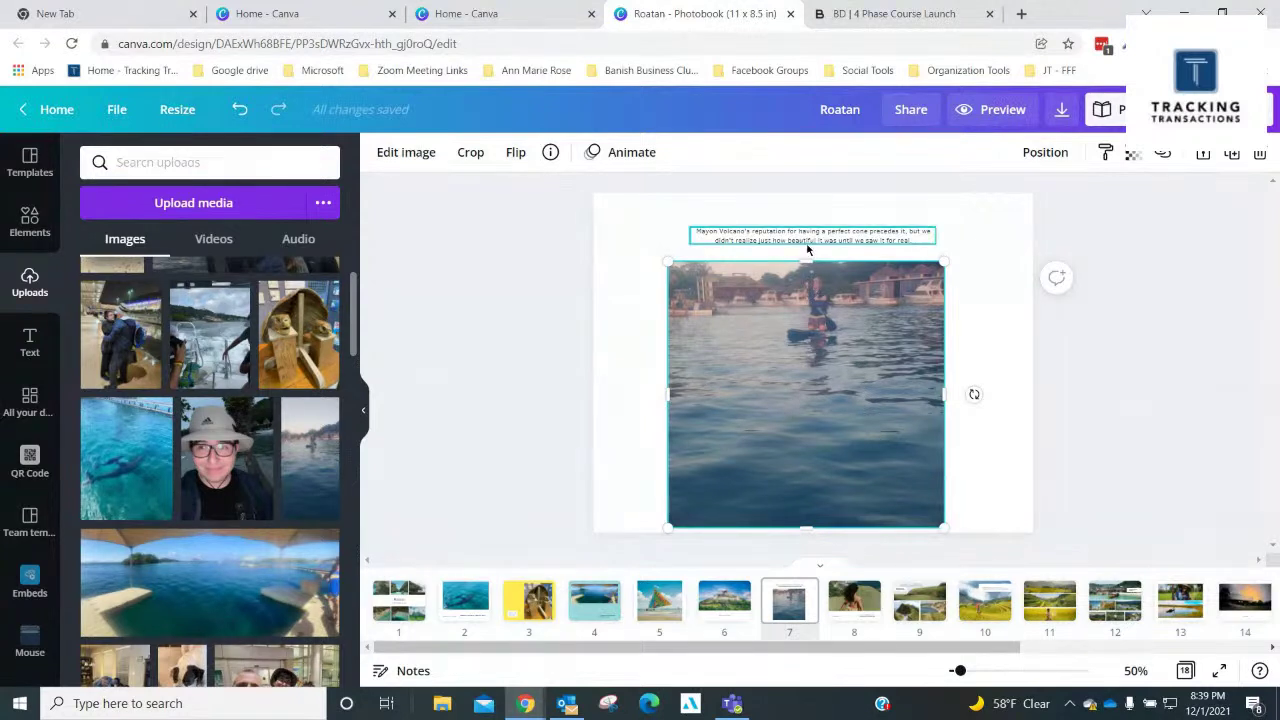
pyautogui.click(981, 296)
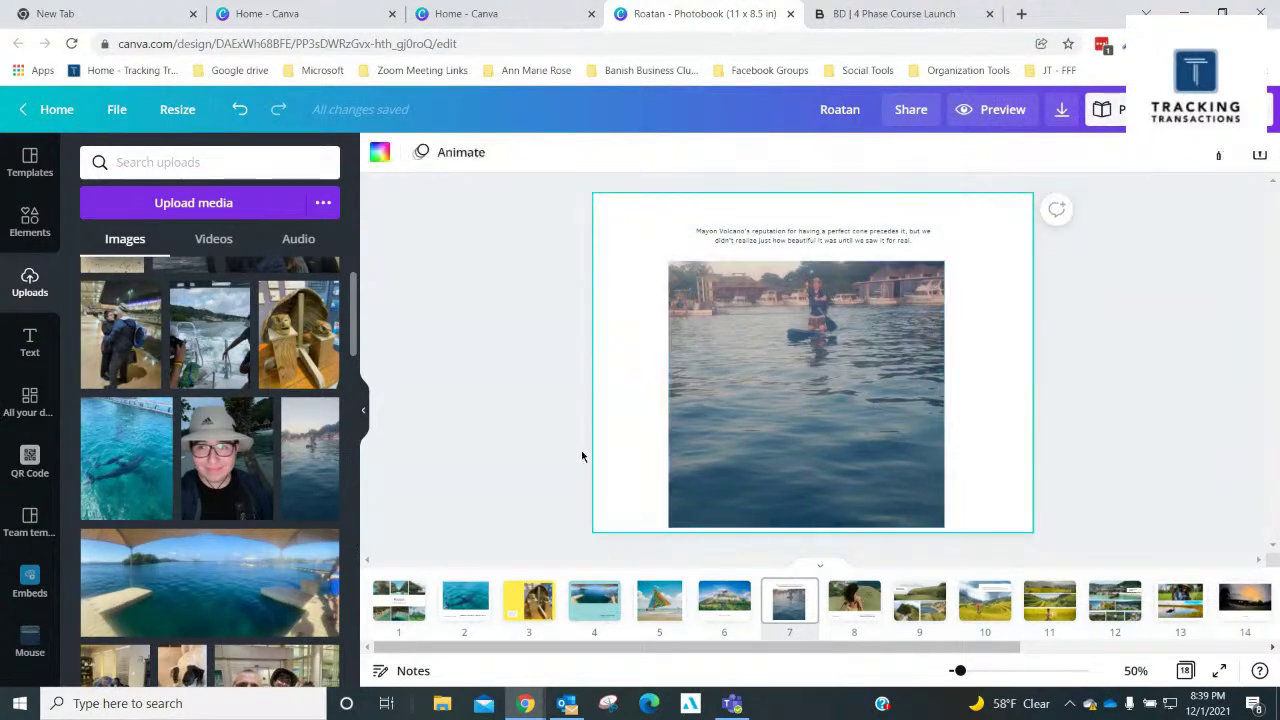
pyautogui.scroll(1, 249, 372)
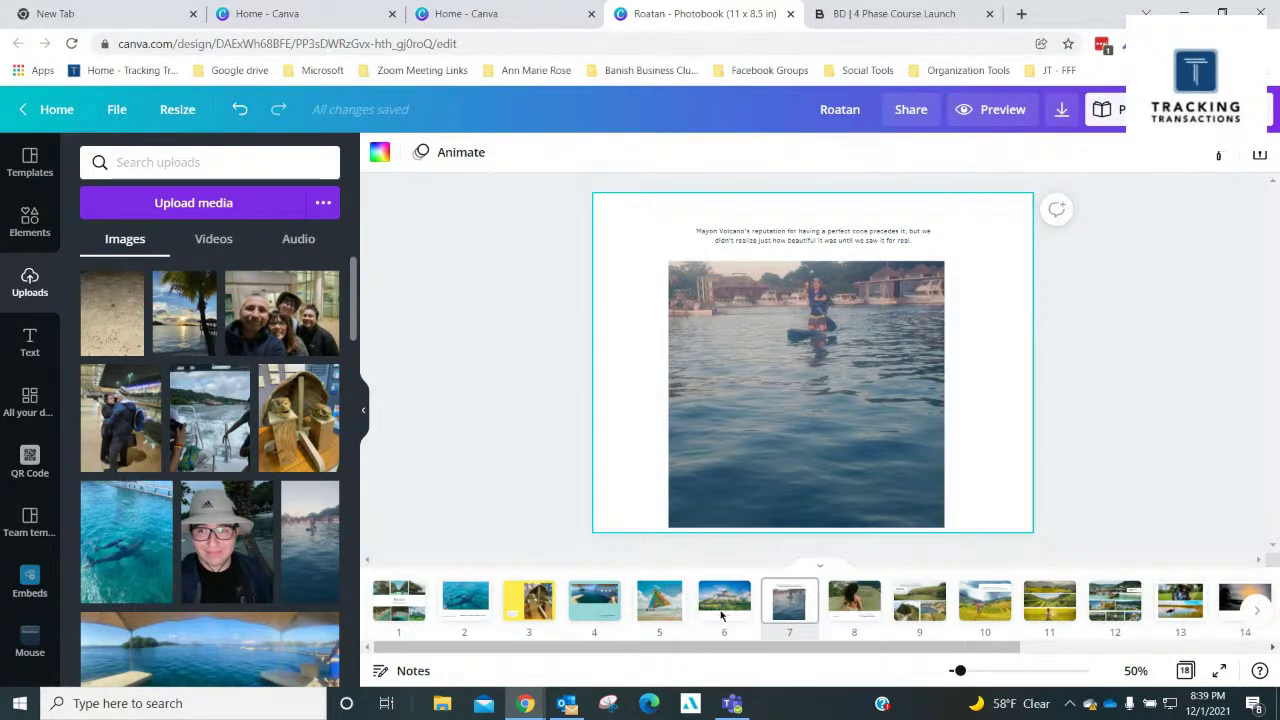
# Replace page 8's woman photo with the palm-tree sunset upload, enlarged at the top above 'Batanes'
pyautogui.click(866, 608)
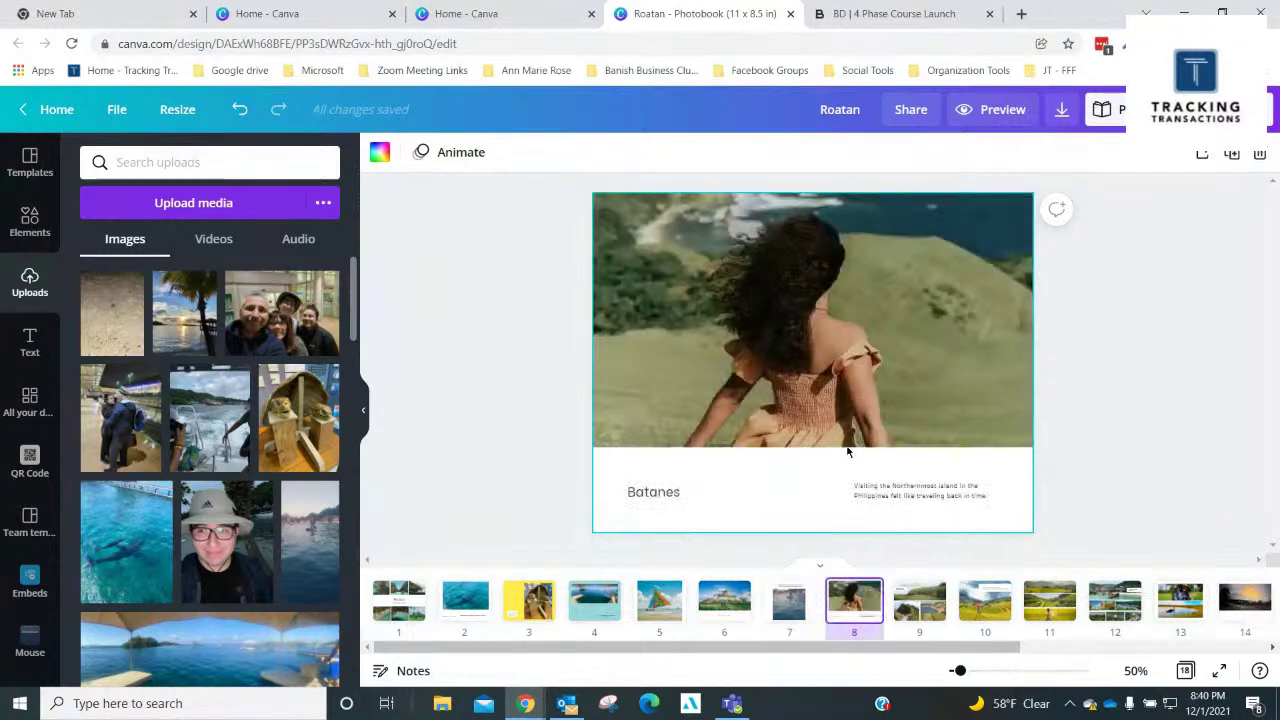
pyautogui.click(817, 392)
pyautogui.press('Delete')
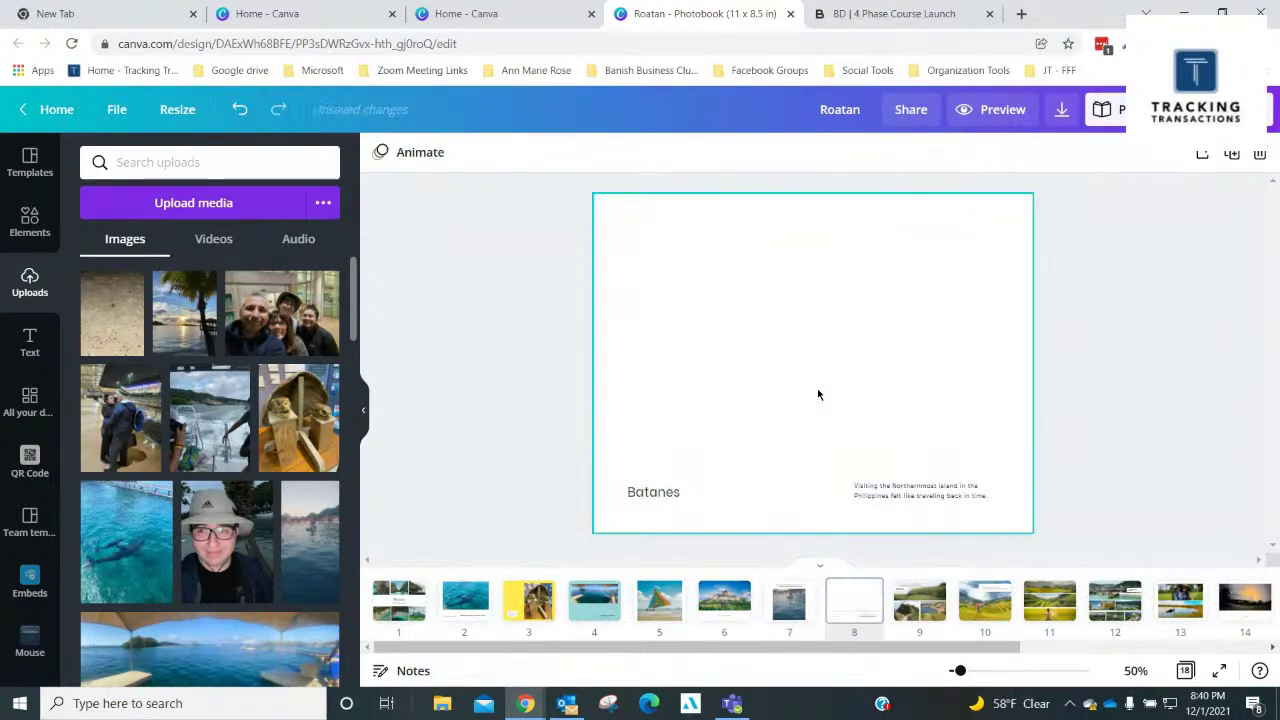
pyautogui.click(184, 313)
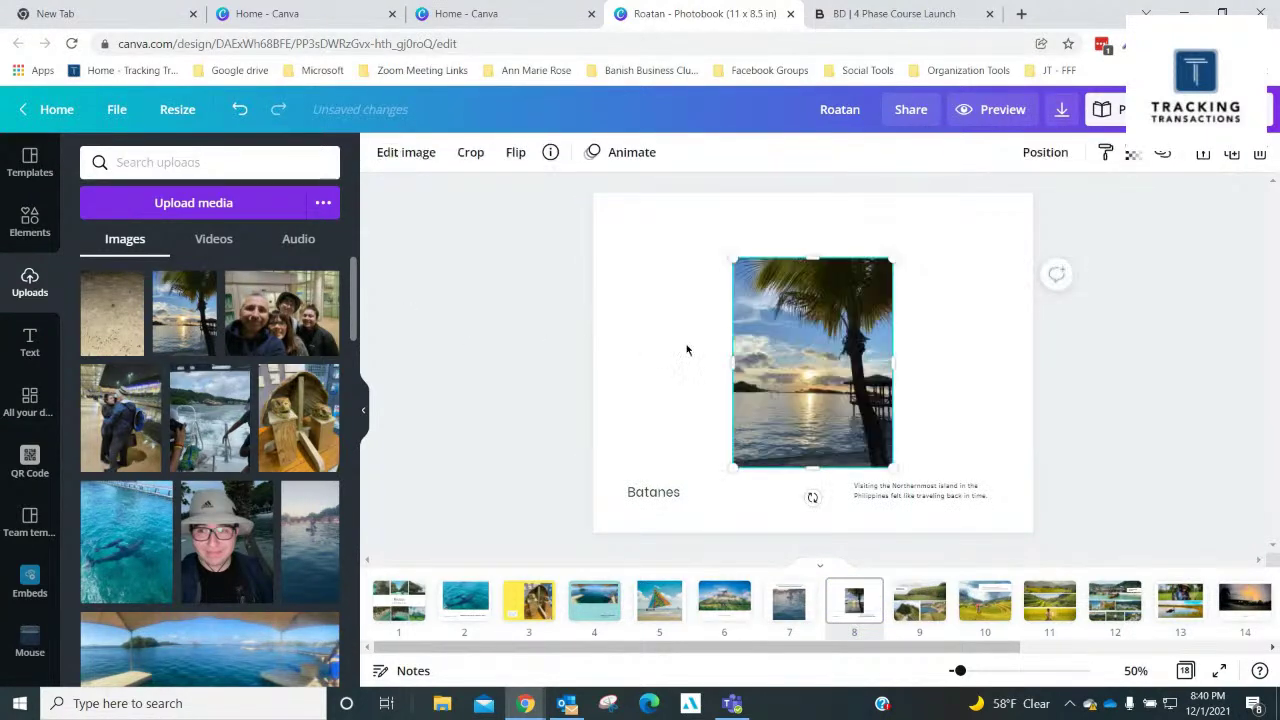
pyautogui.moveTo(731, 256); pyautogui.dragTo(689, 200)
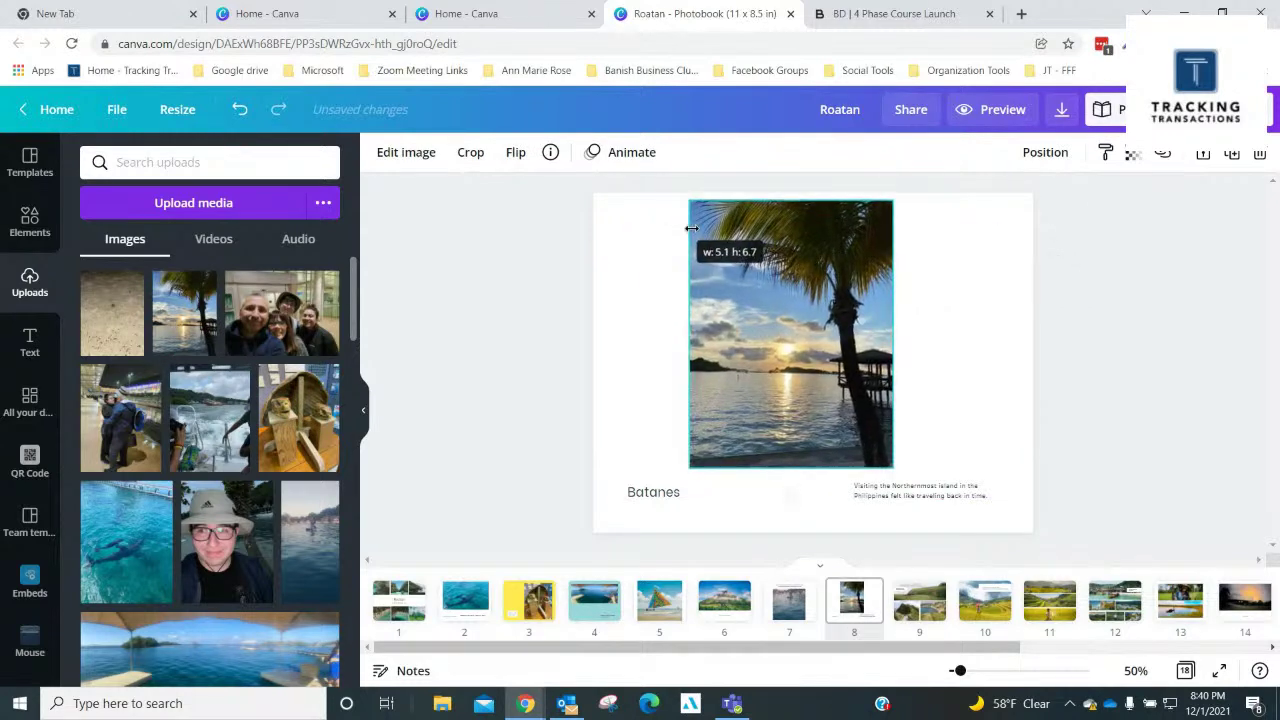
pyautogui.moveTo(836, 295); pyautogui.dragTo(838, 287)
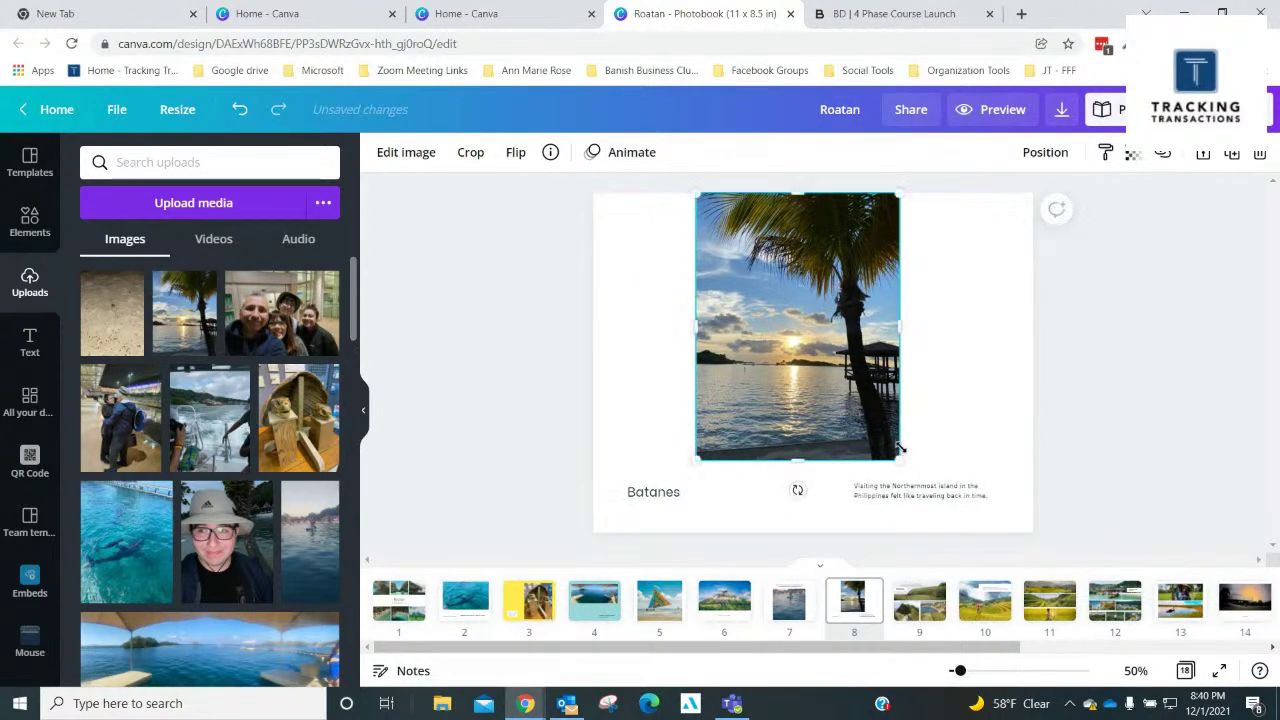
pyautogui.moveTo(903, 461); pyautogui.dragTo(931, 466)
pyautogui.click(1003, 471)
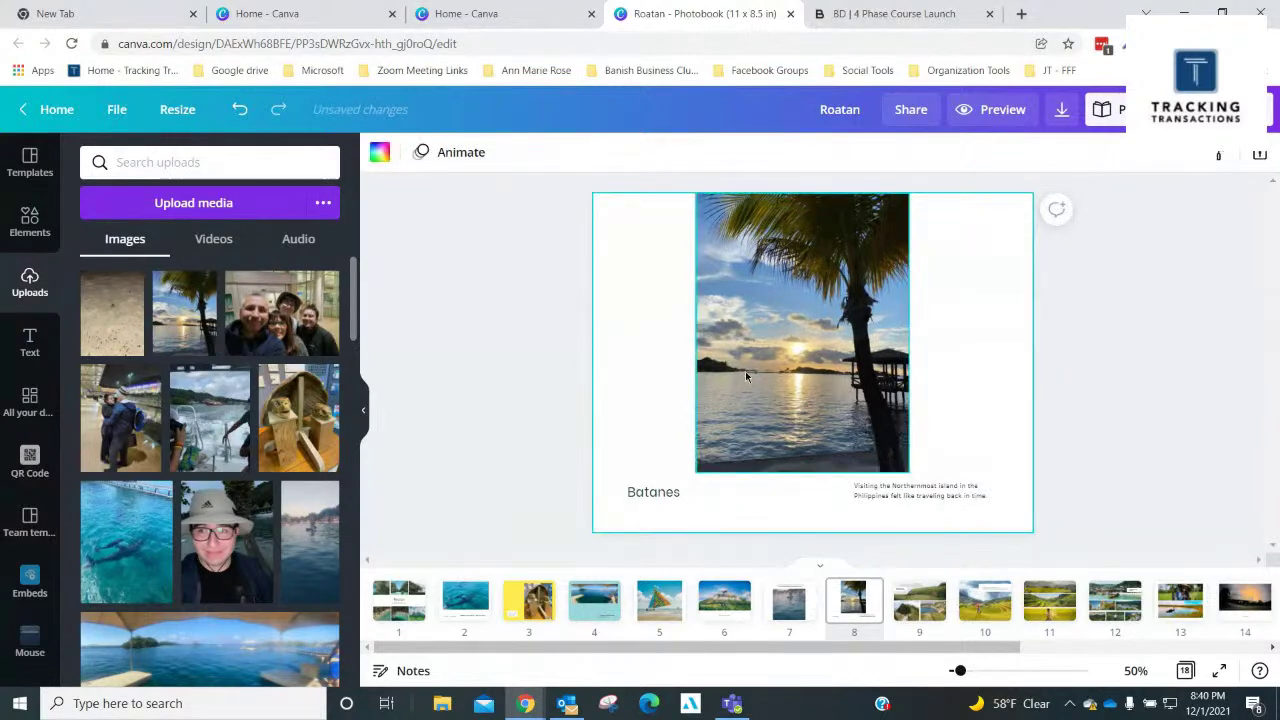
# After trying green, olive, yellow and dark olive swatches, give page 8 a light teal background
pyautogui.click(379, 152)
pyautogui.scroll(-1, 197, 540)
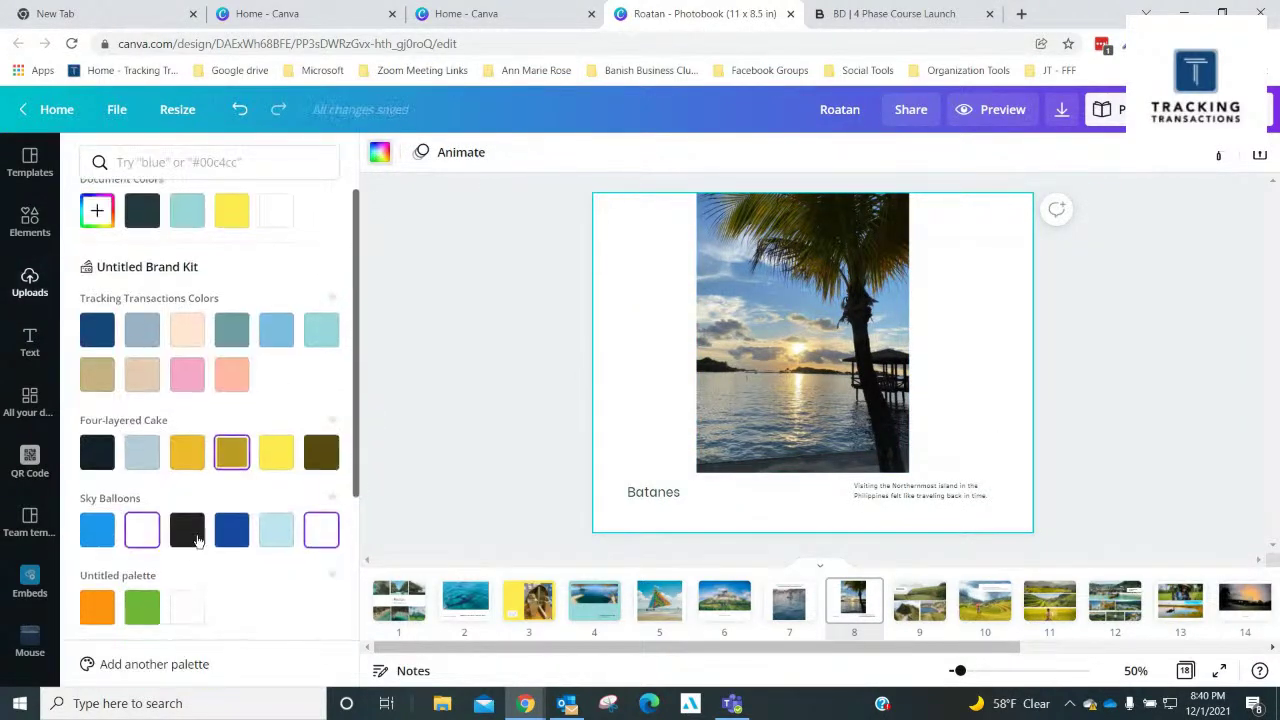
pyautogui.scroll(-3, 136, 606)
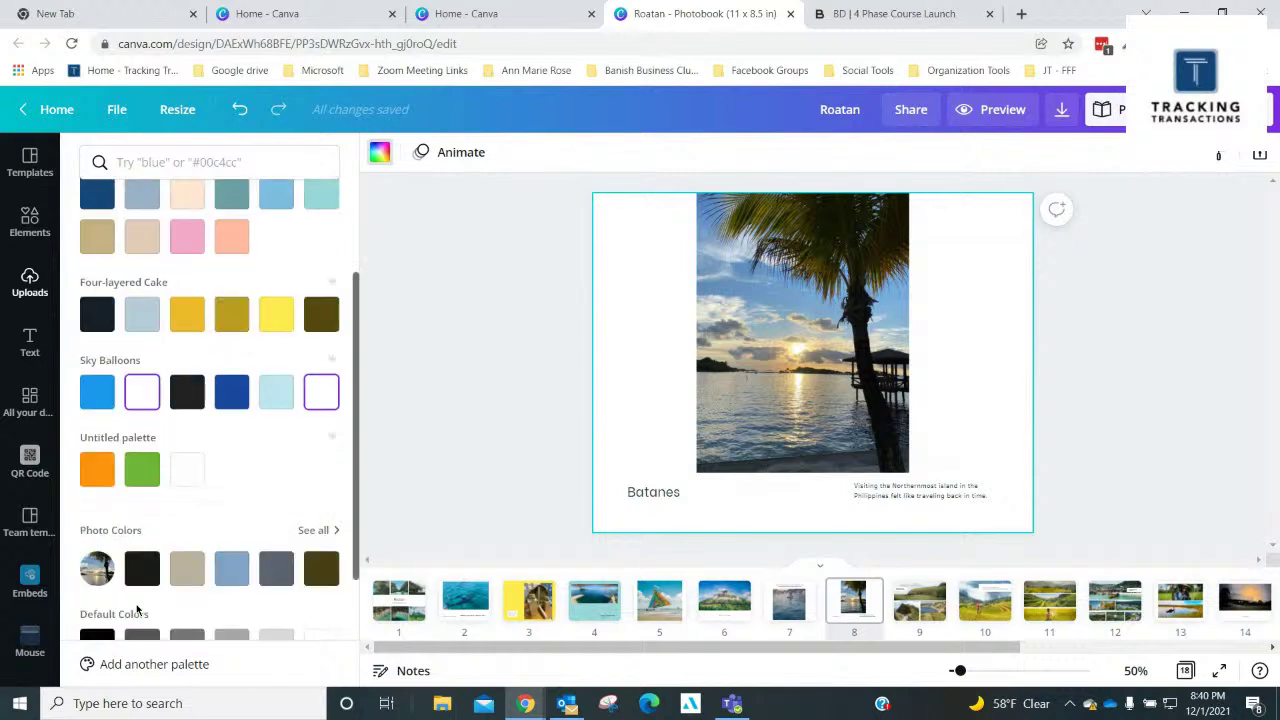
pyautogui.click(142, 468)
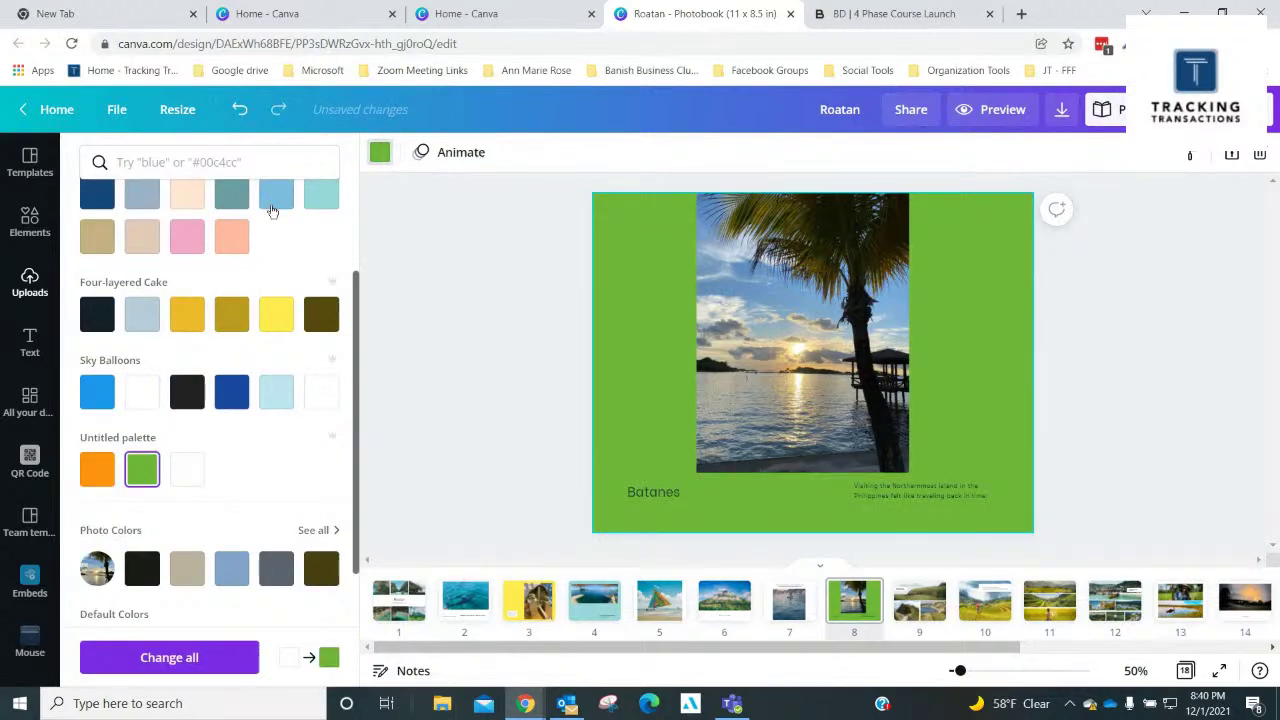
pyautogui.click(236, 320)
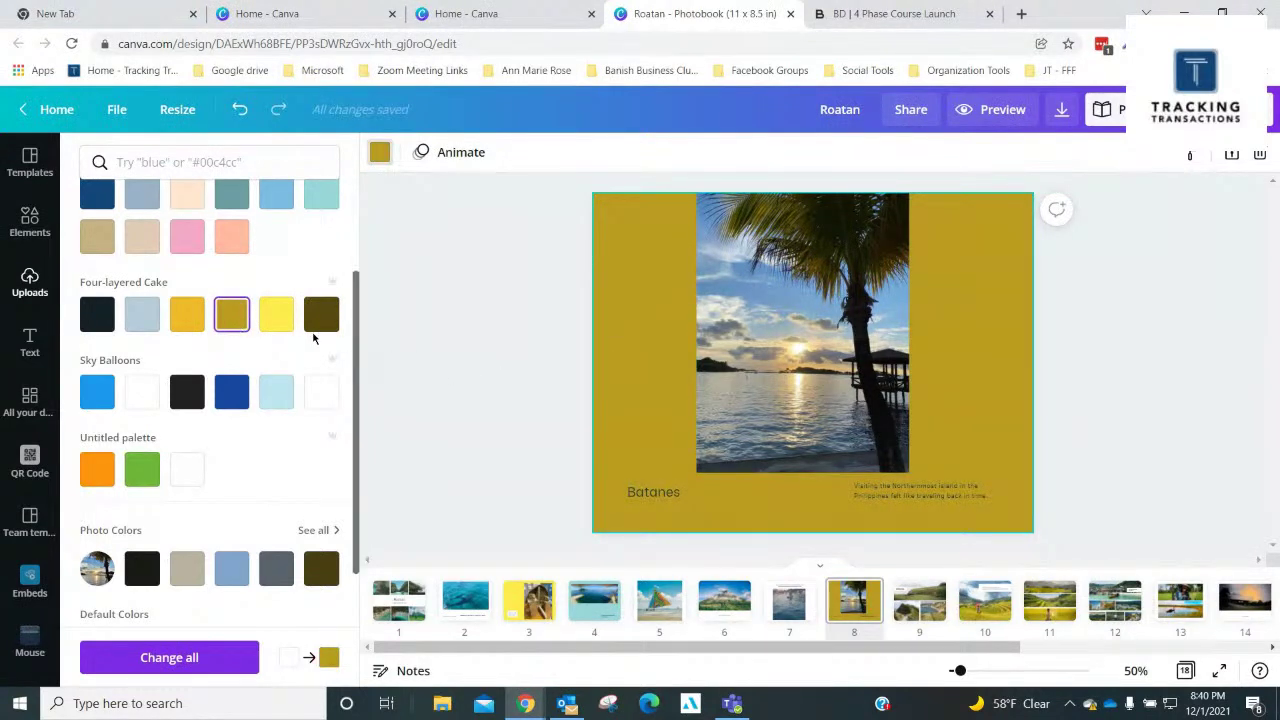
pyautogui.click(280, 326)
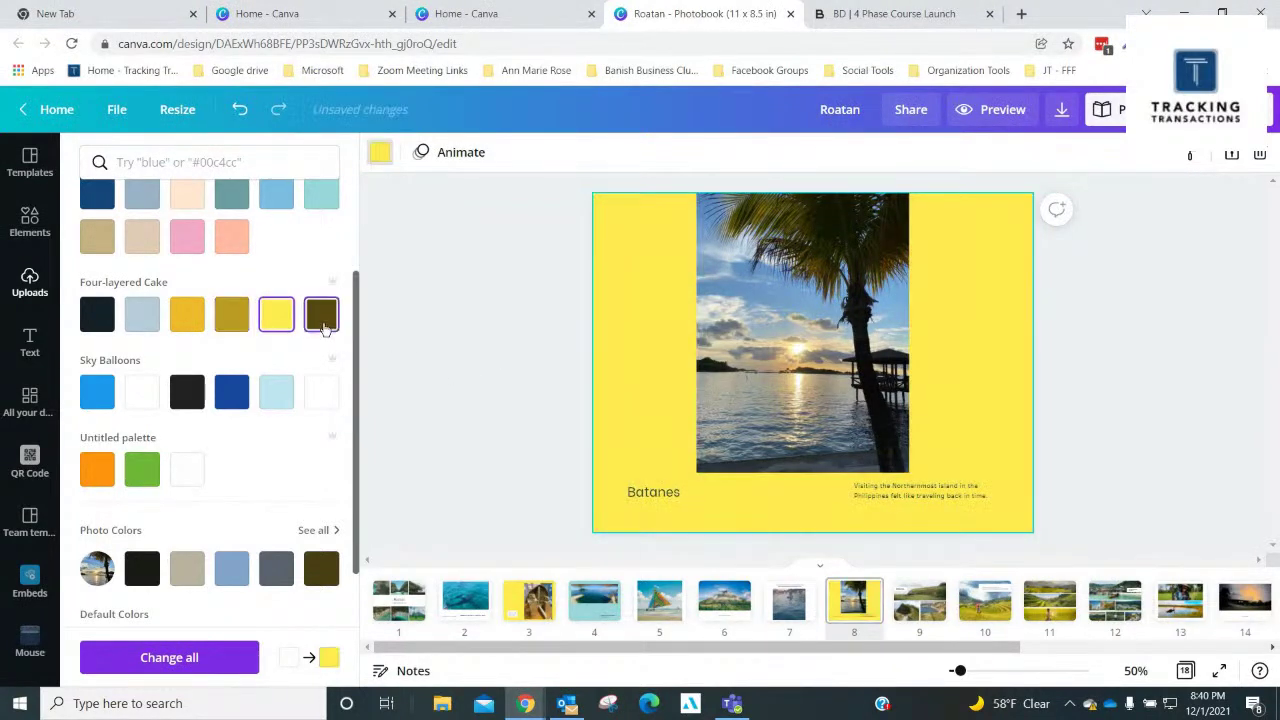
pyautogui.click(323, 328)
pyautogui.click(321, 195)
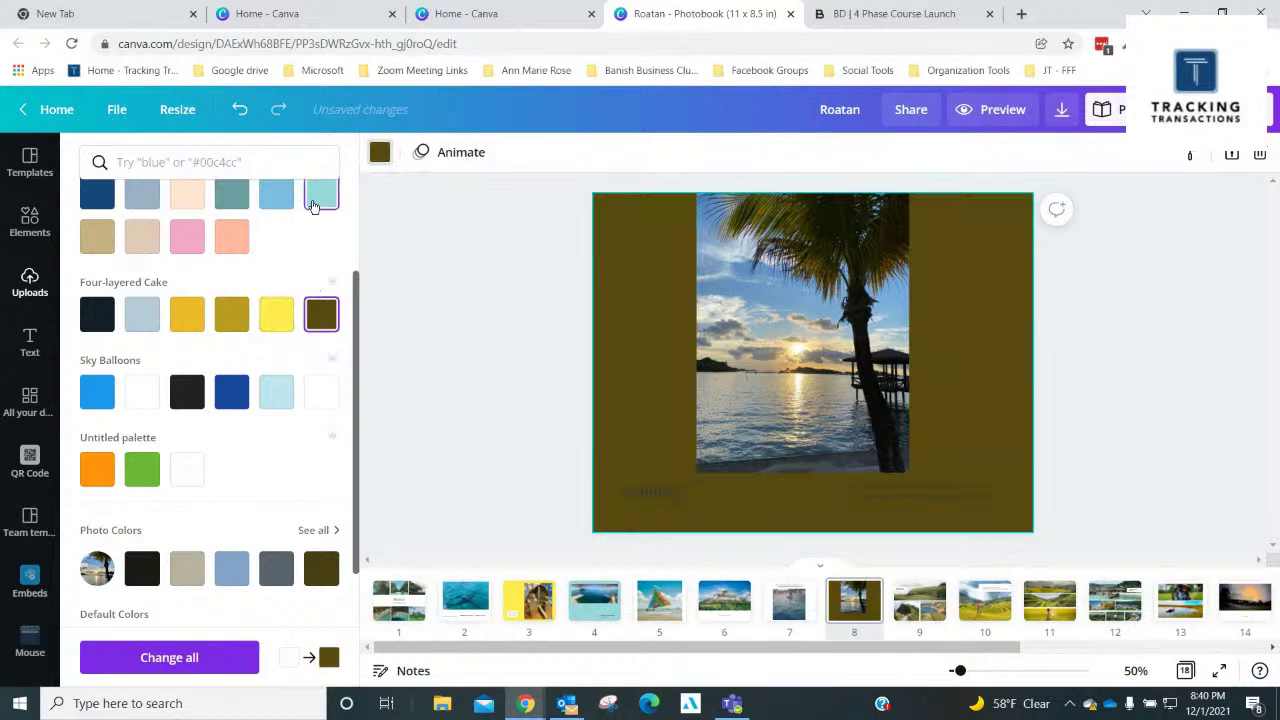
pyautogui.click(1118, 401)
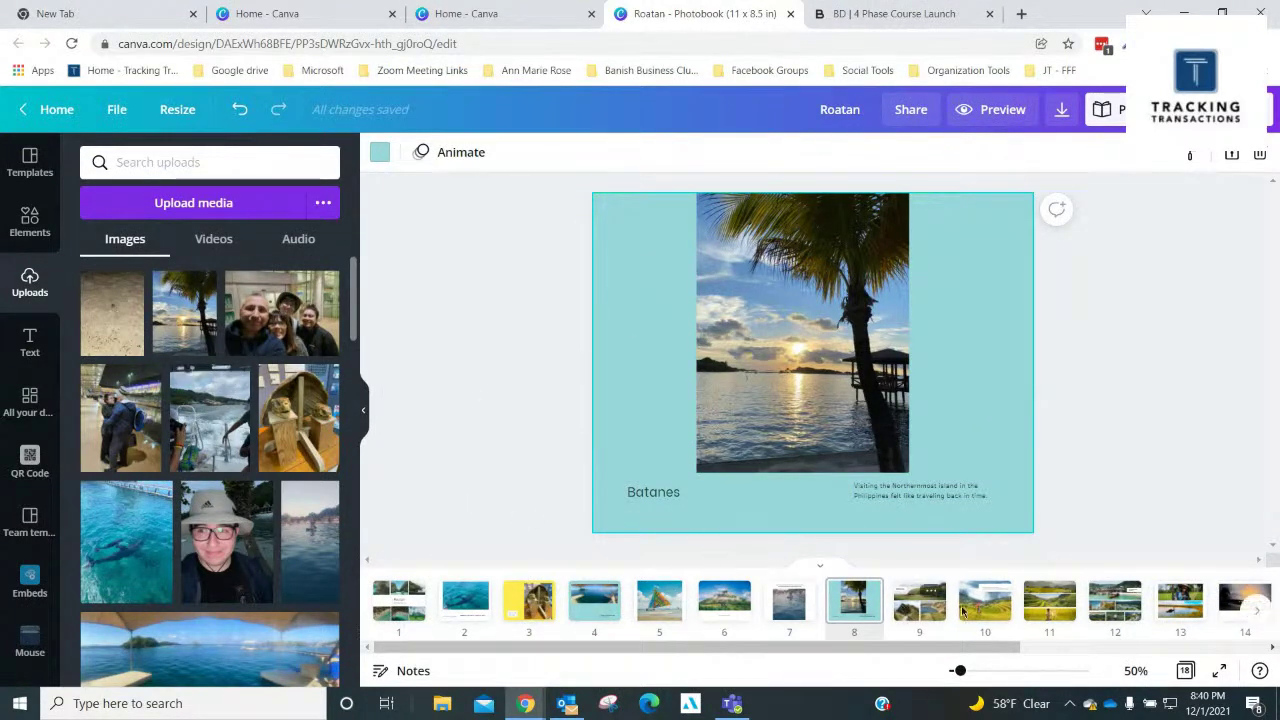
# Add a blank page 19 after the three-photo 'Philippines' page 18
pyautogui.click(1255, 613)
pyautogui.click(1255, 613)
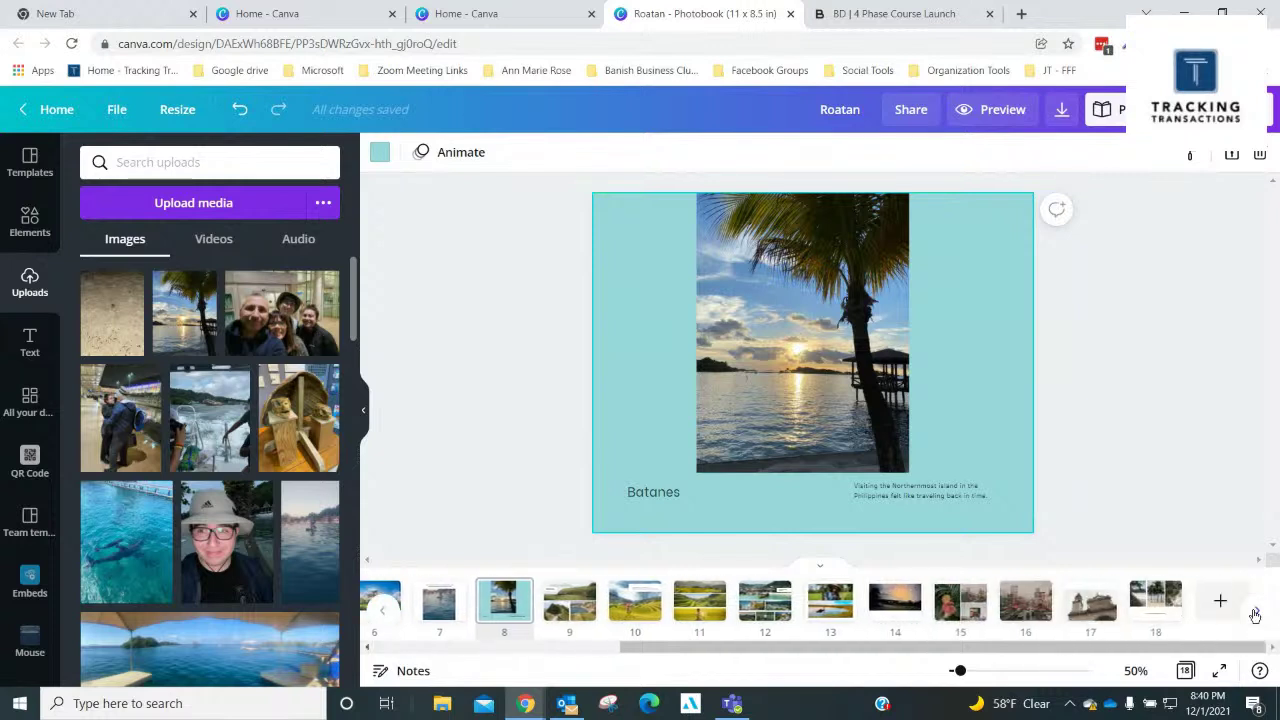
pyautogui.click(1145, 625)
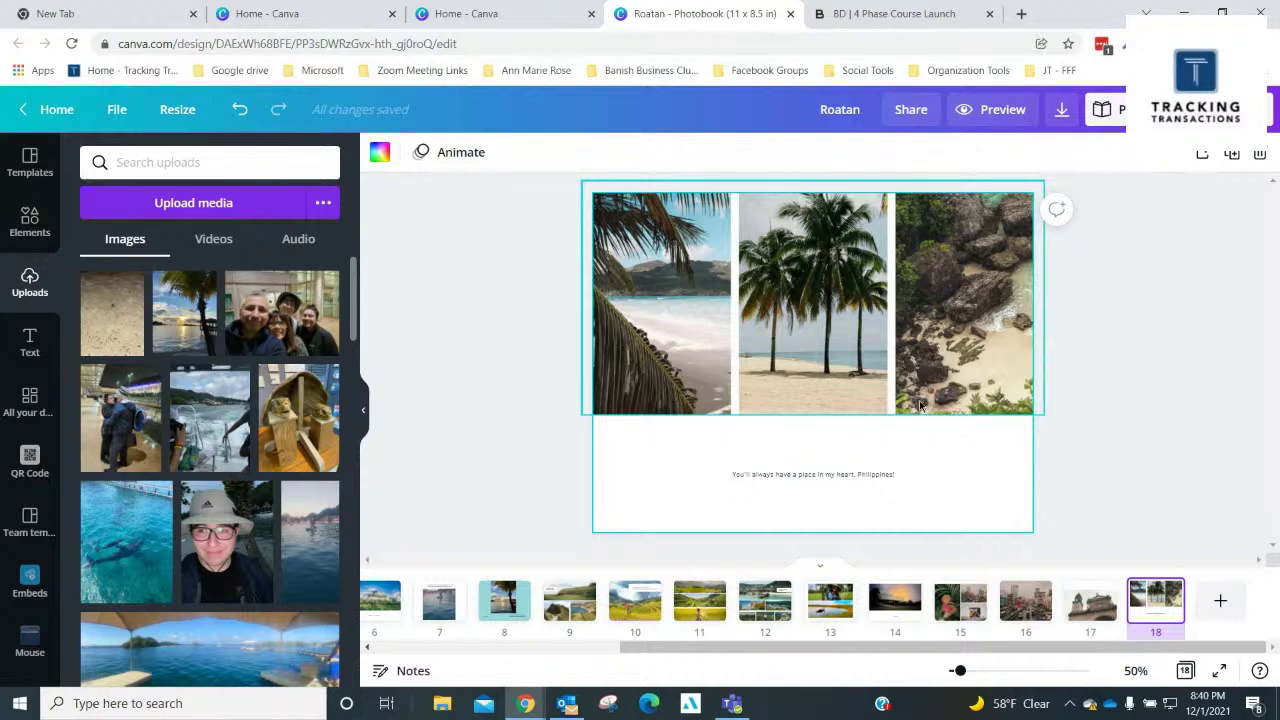
pyautogui.click(1220, 601)
pyautogui.click(789, 391)
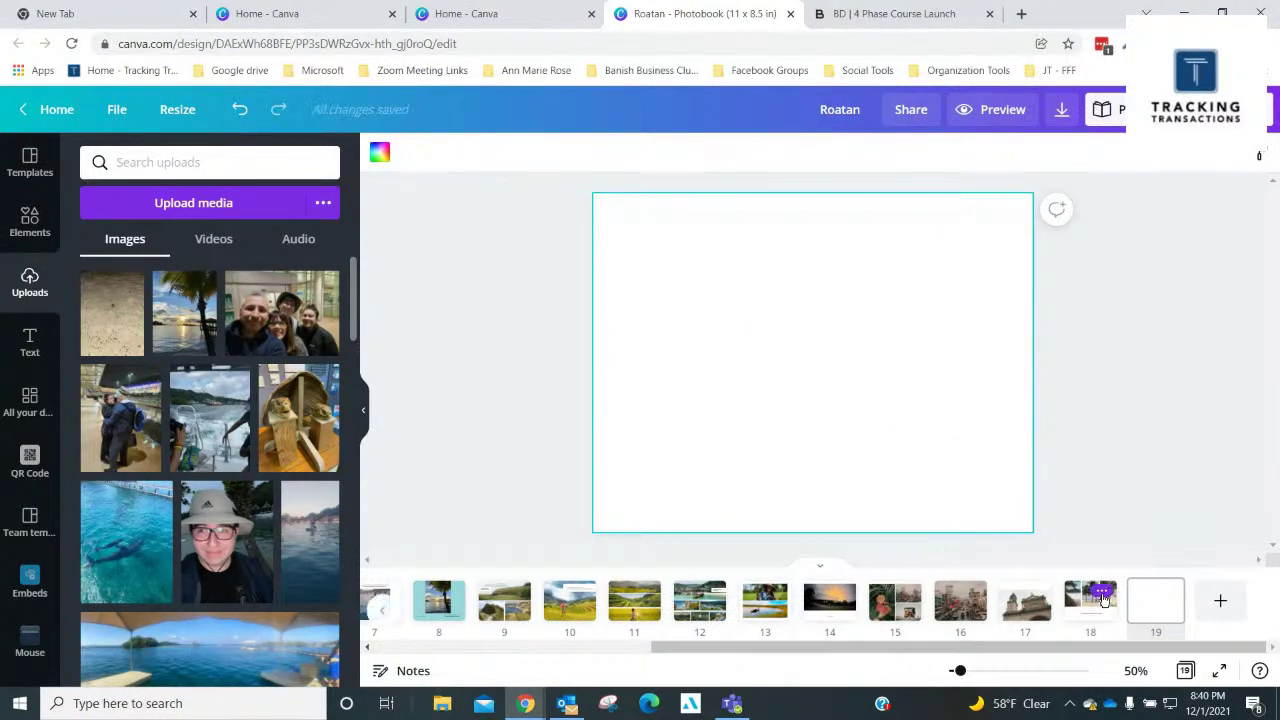
# Duplicate the teal palm-tree 'Batanes' page 8 as a new page 9
pyautogui.click(452, 598)
pyautogui.click(452, 597)
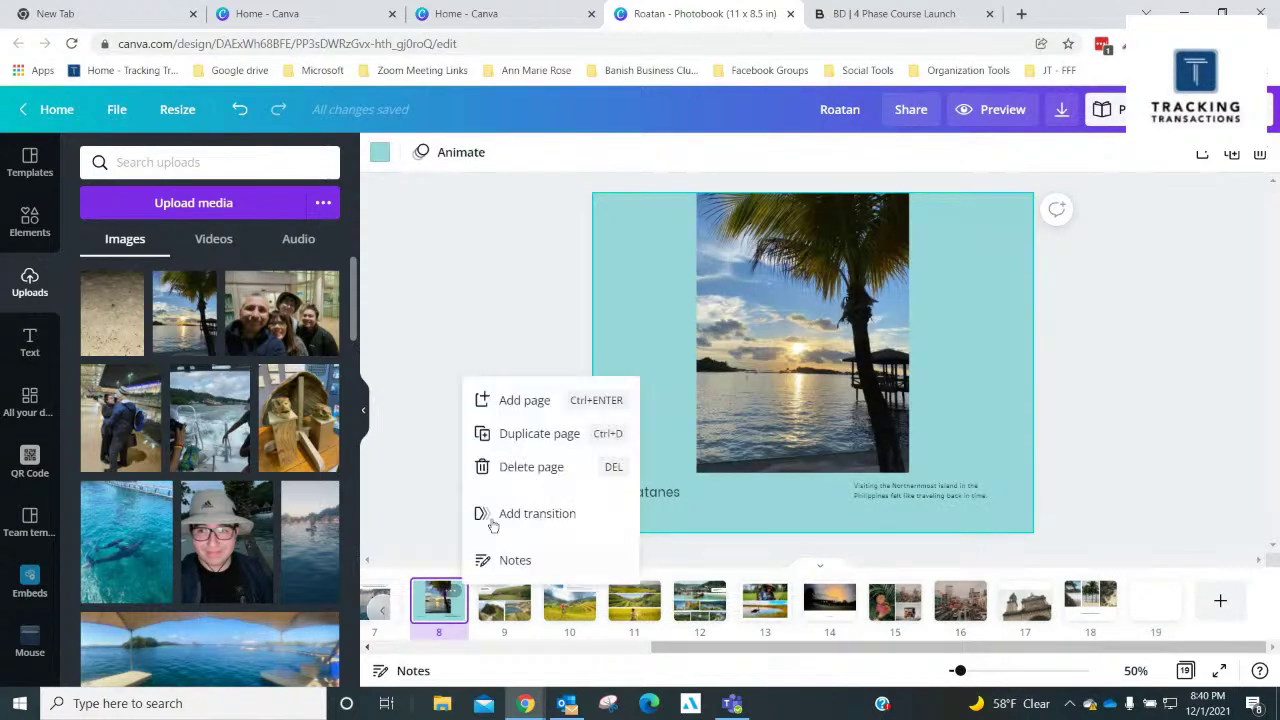
pyautogui.click(518, 431)
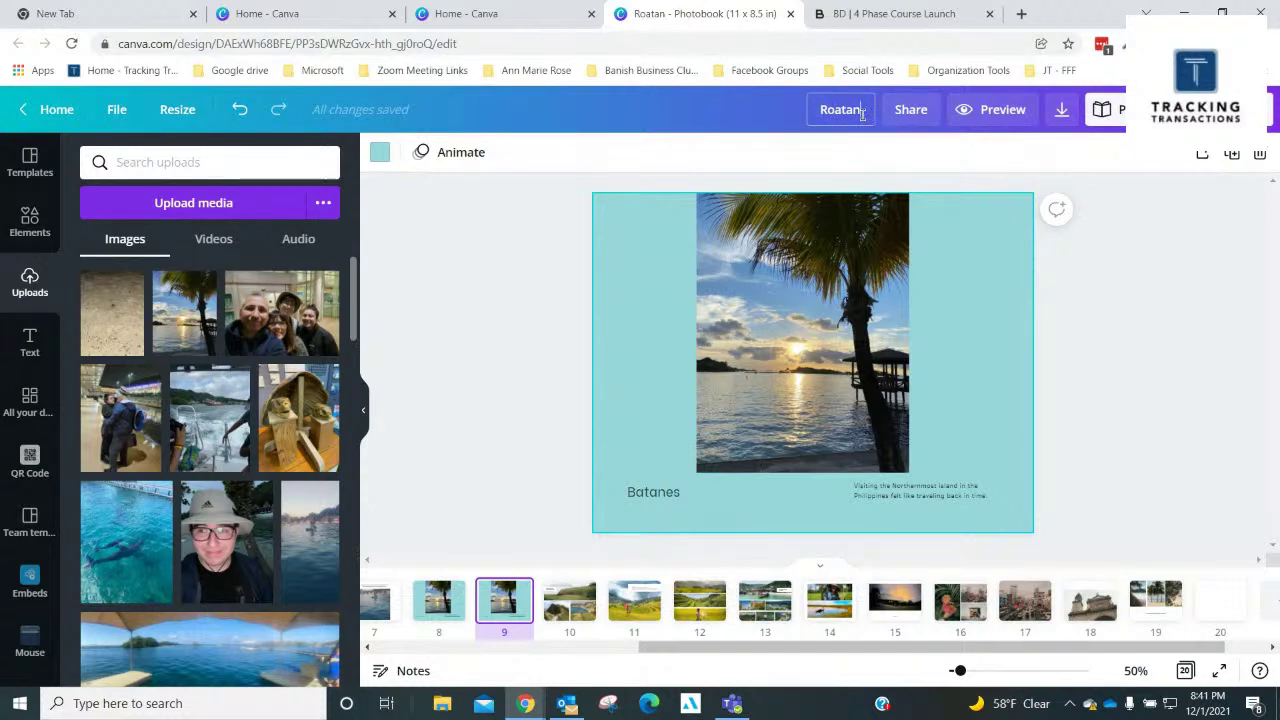
# Append ' - 2021' to the design title so it reads 'Roatan - 2021'
pyautogui.write('- 2021')
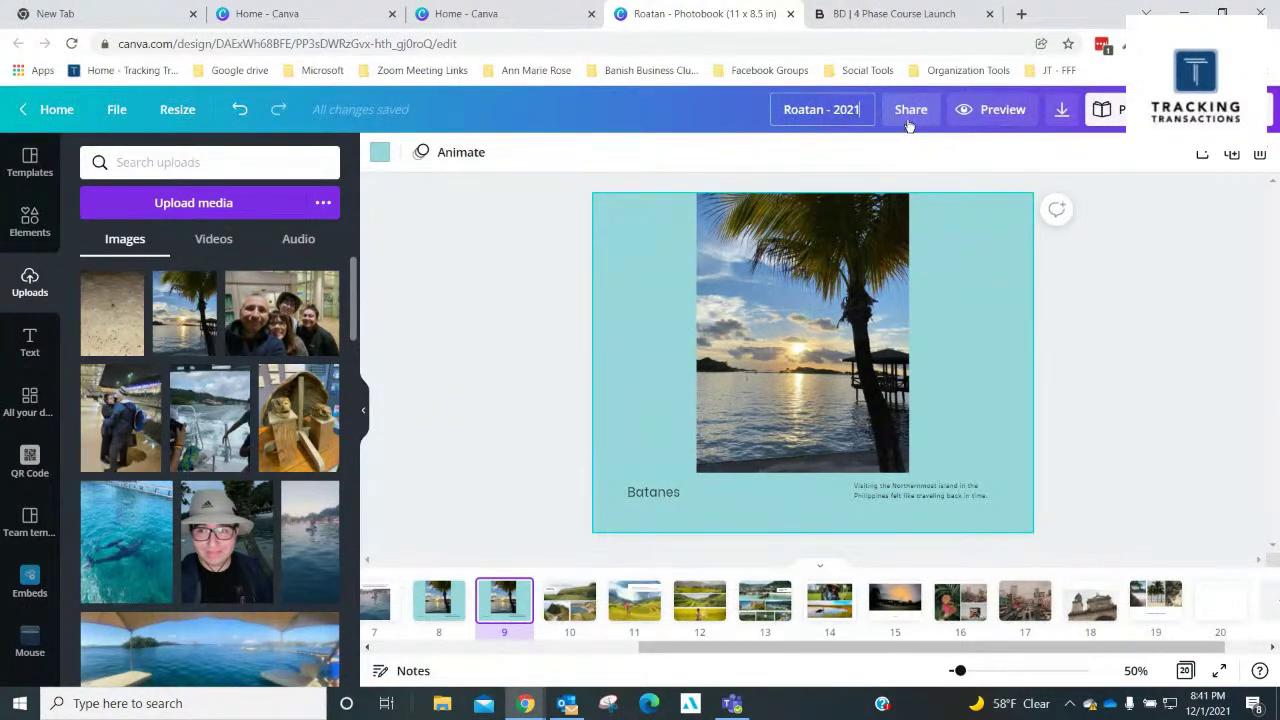
pyautogui.click(1137, 266)
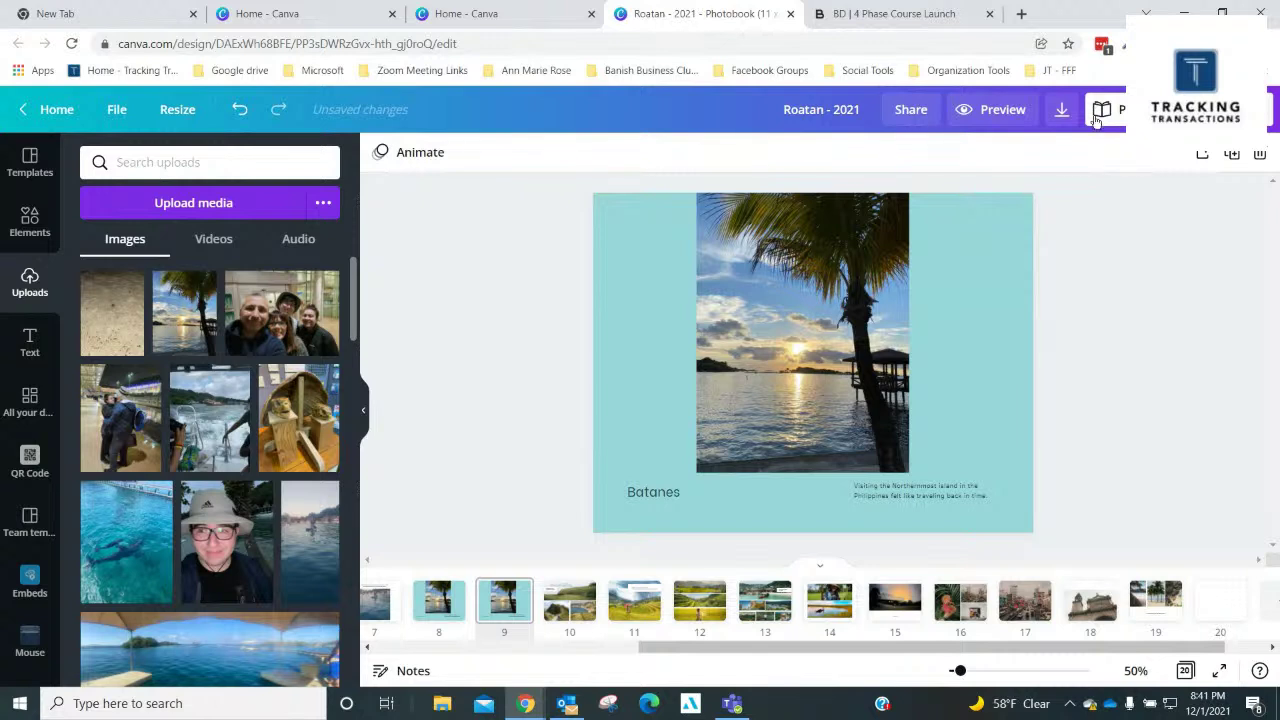
# Review and close the Download panel, then open the Print photo book ordering options
pyautogui.click(1062, 112)
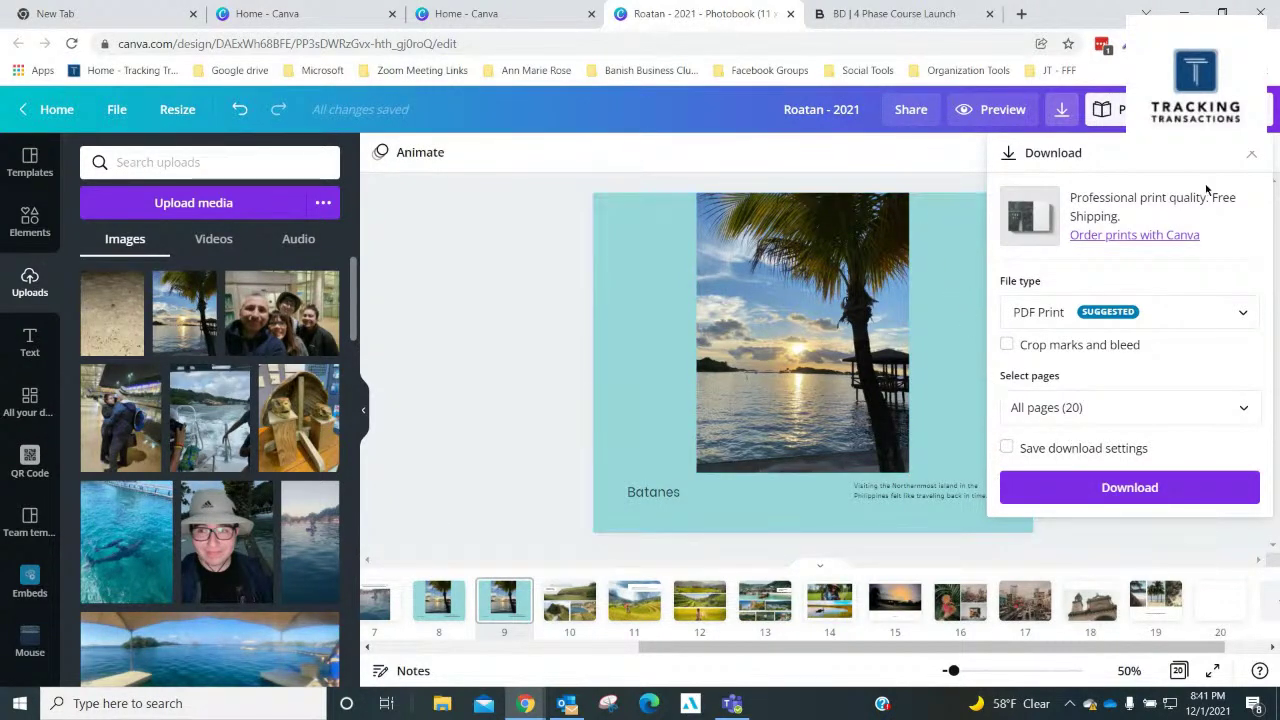
pyautogui.click(1250, 160)
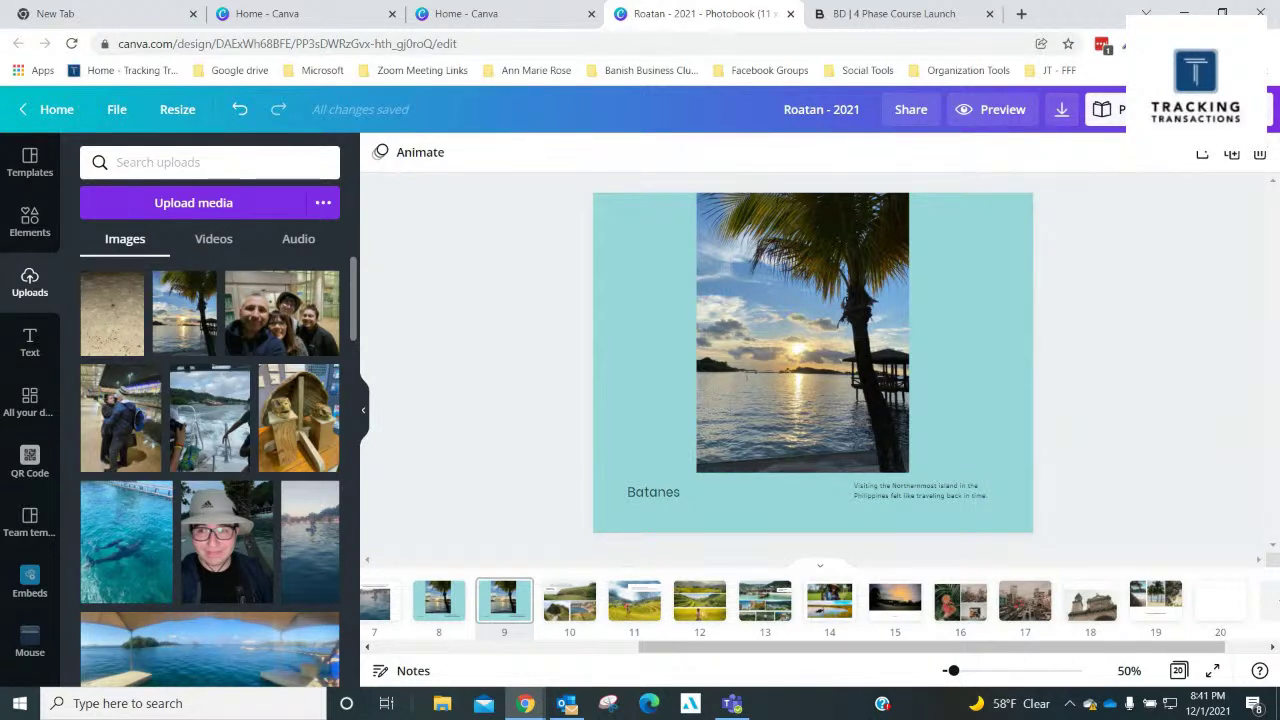
pyautogui.click(1110, 109)
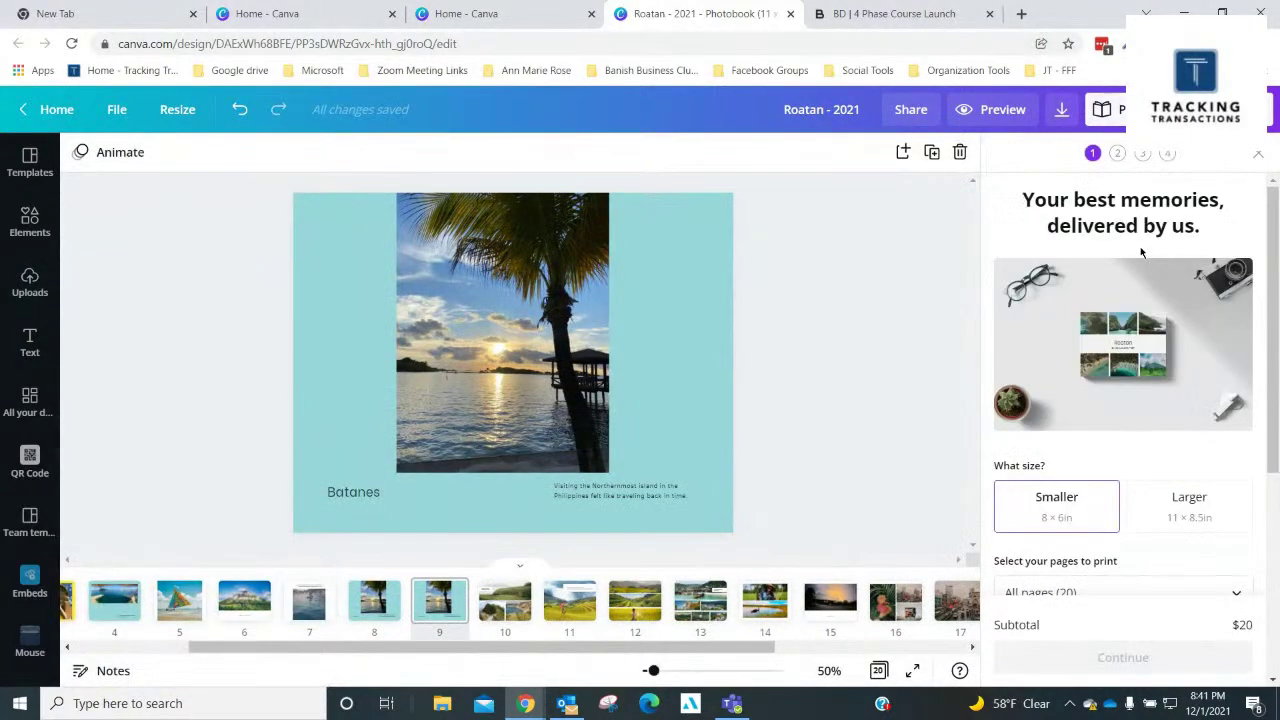
pyautogui.scroll(-3, 1146, 454)
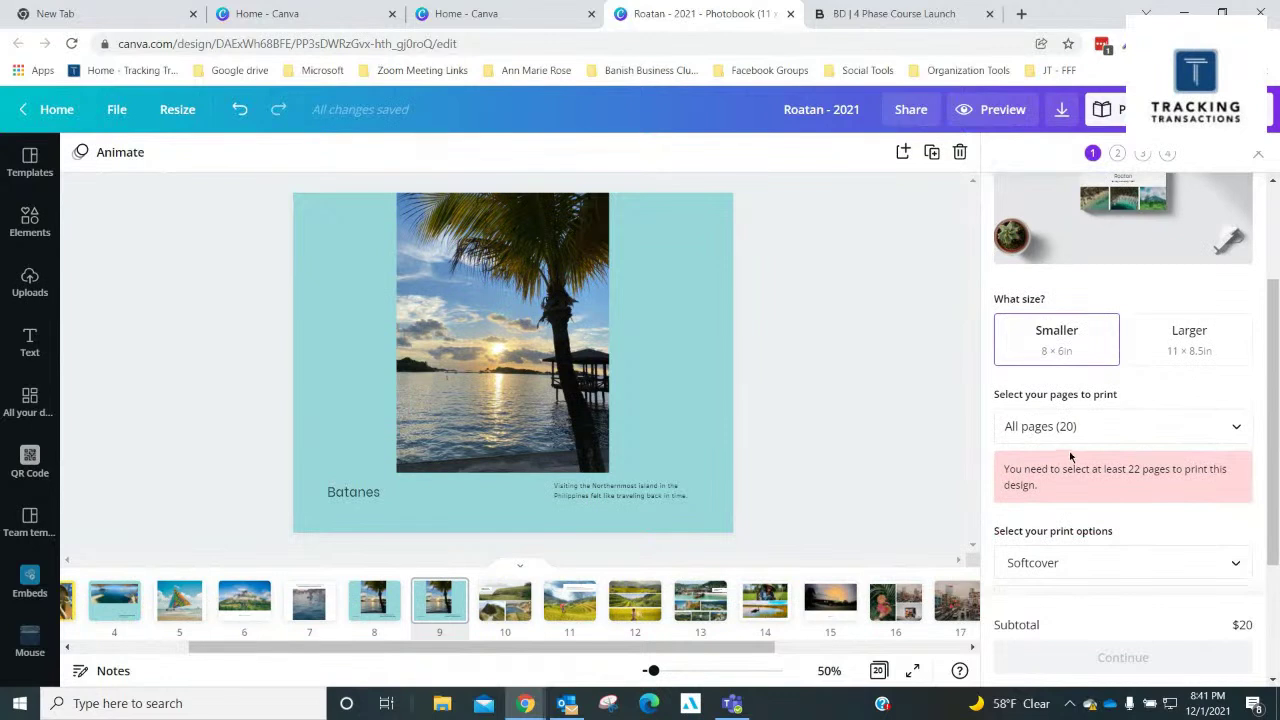
pyautogui.scroll(-1, 1069, 452)
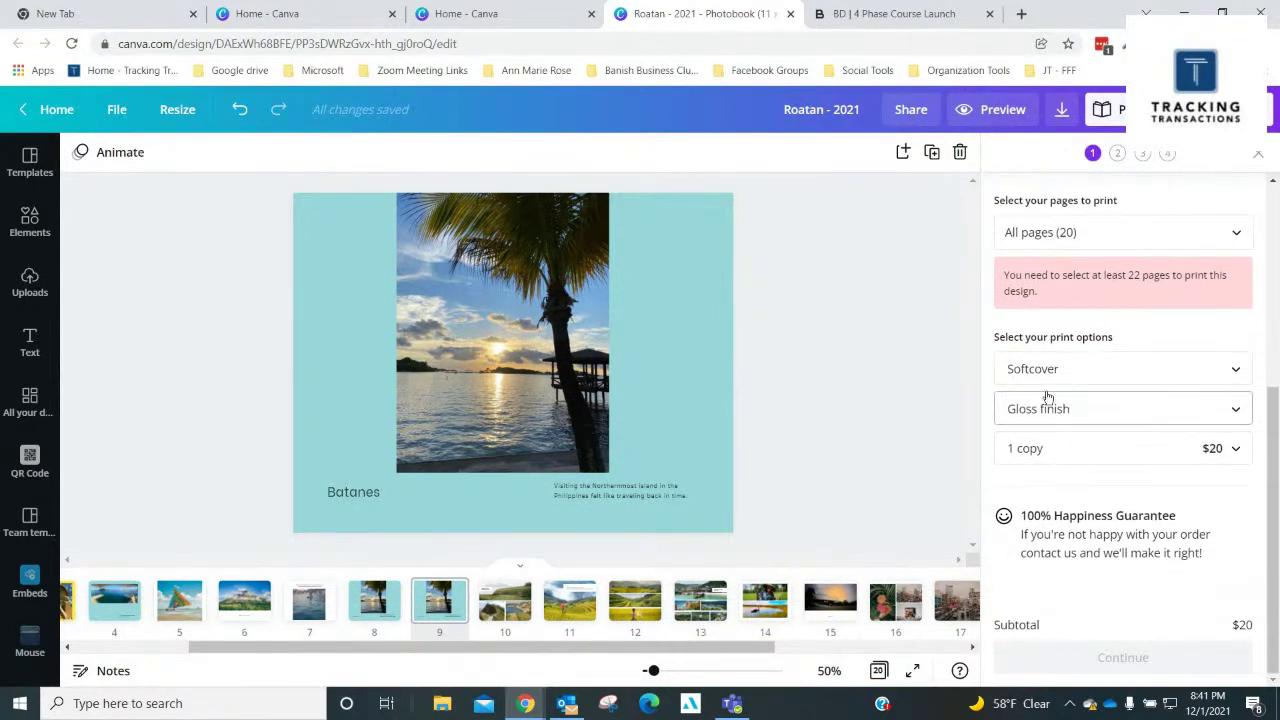
pyautogui.click(1226, 372)
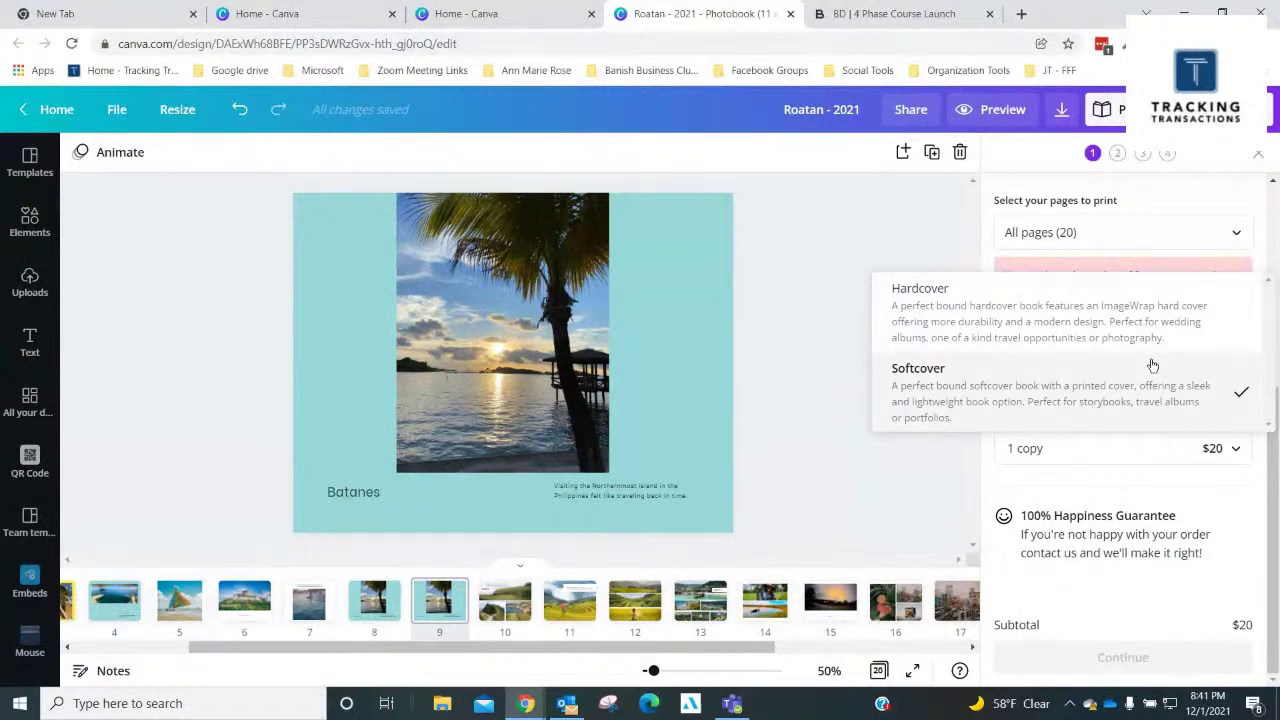
pyautogui.click(846, 337)
pyautogui.click(1224, 412)
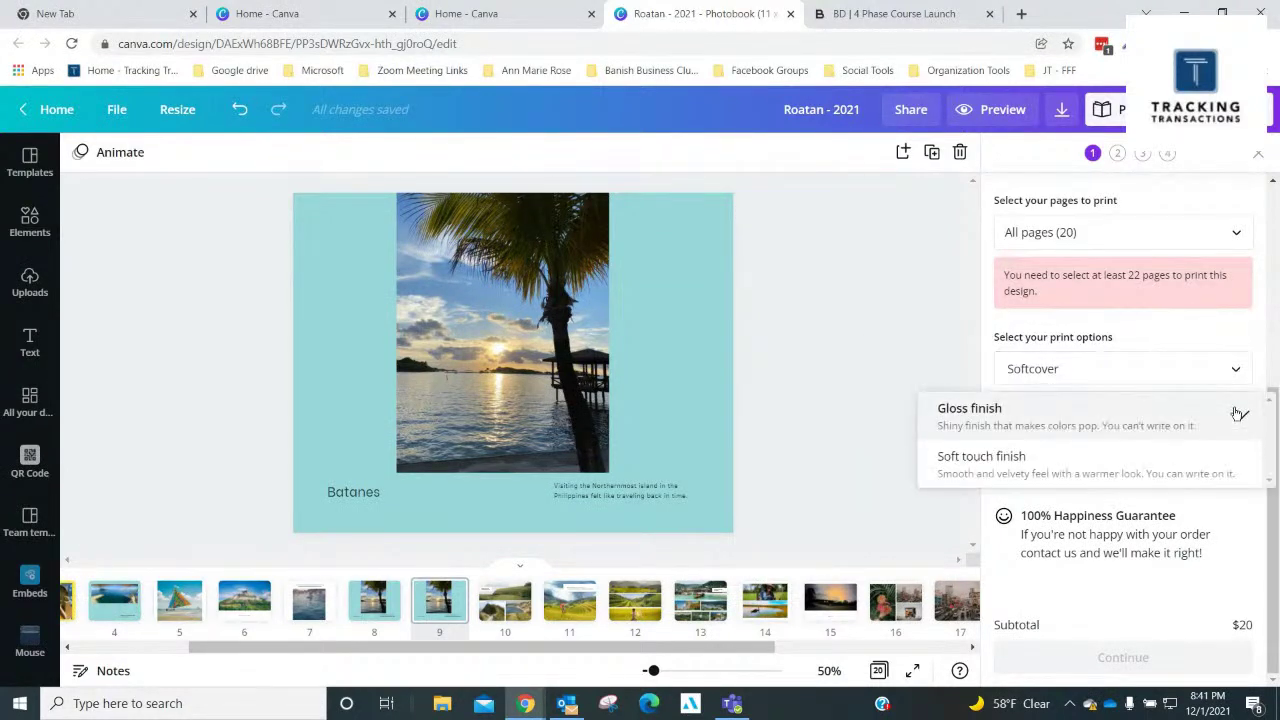
pyautogui.click(876, 367)
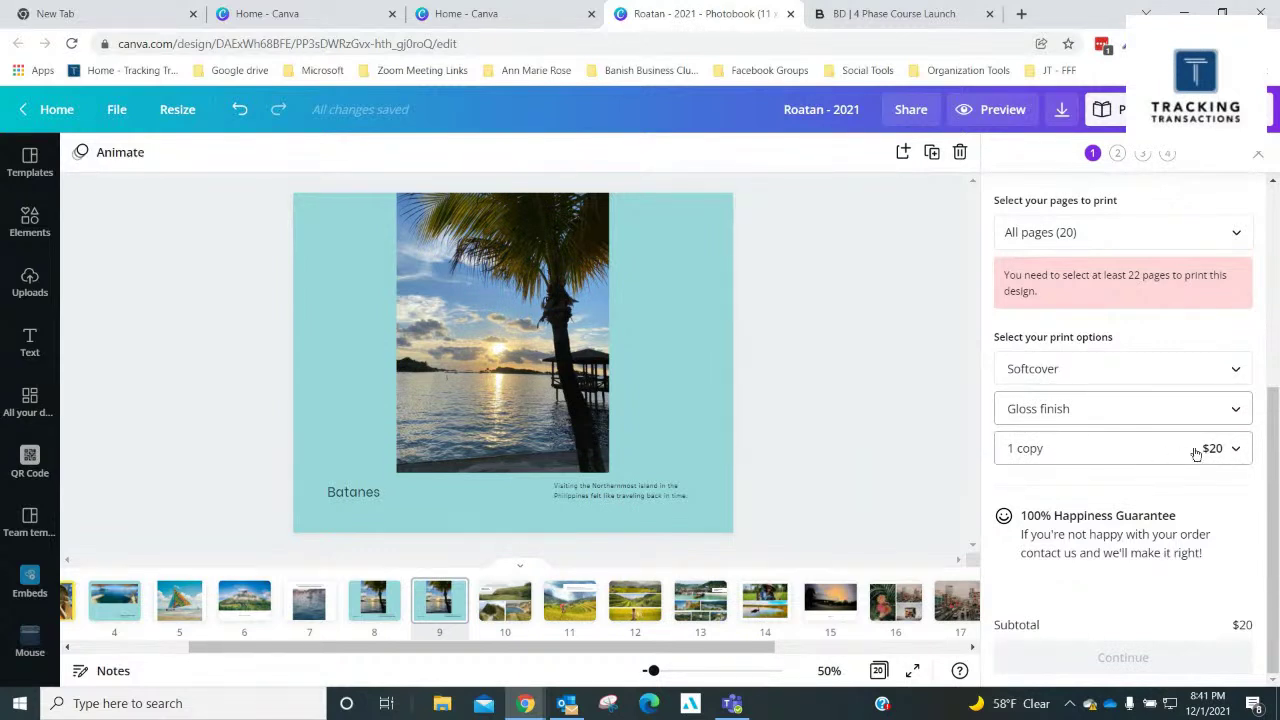
pyautogui.click(1243, 455)
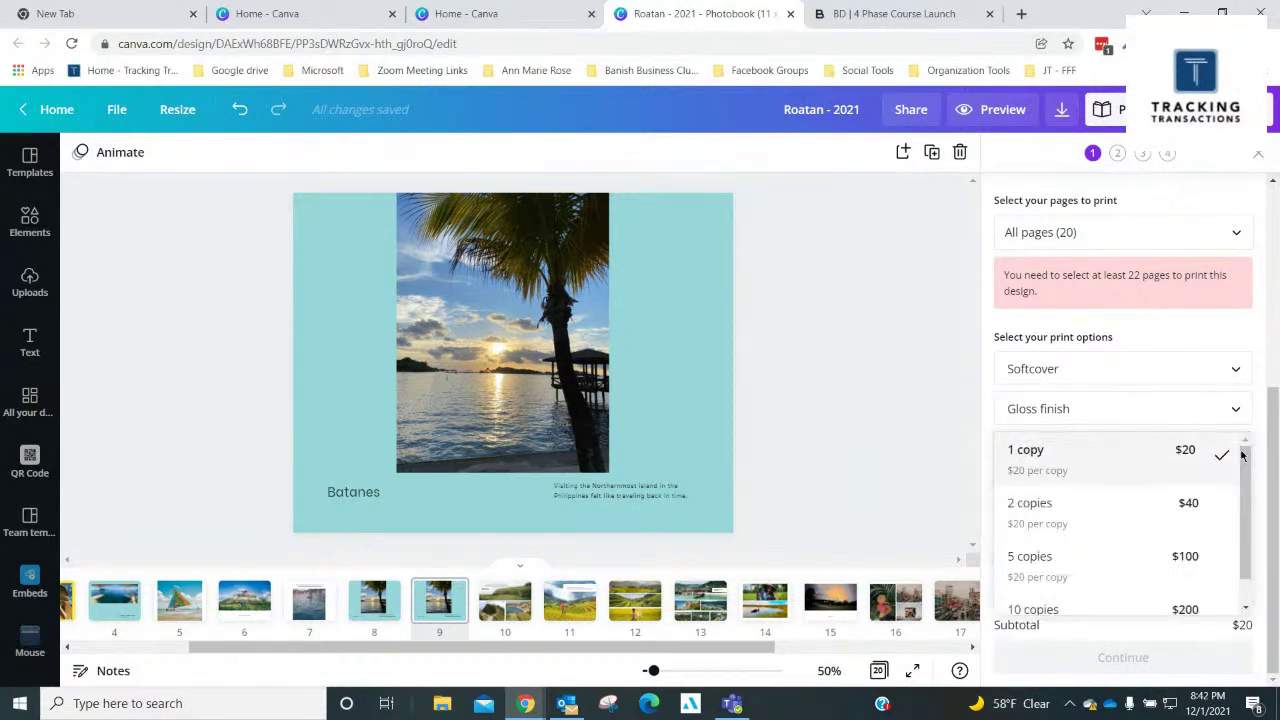
pyautogui.scroll(-1, 1167, 504)
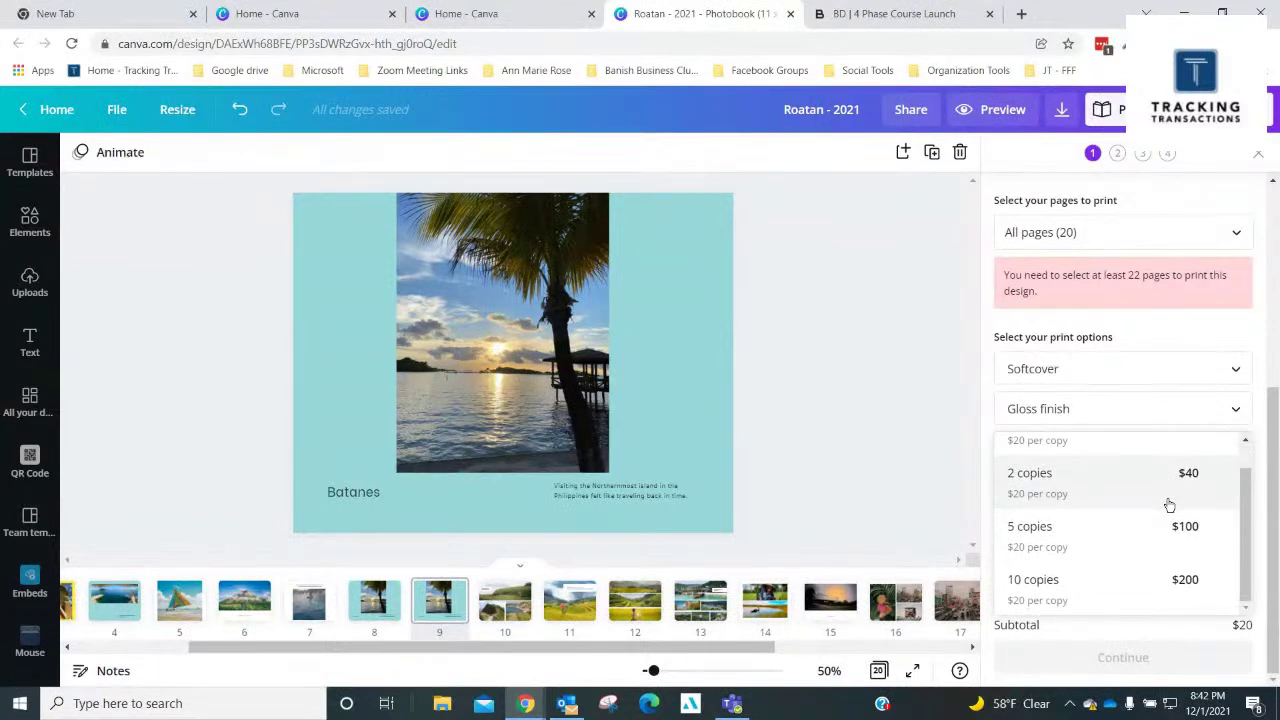
pyautogui.scroll(1, 1171, 578)
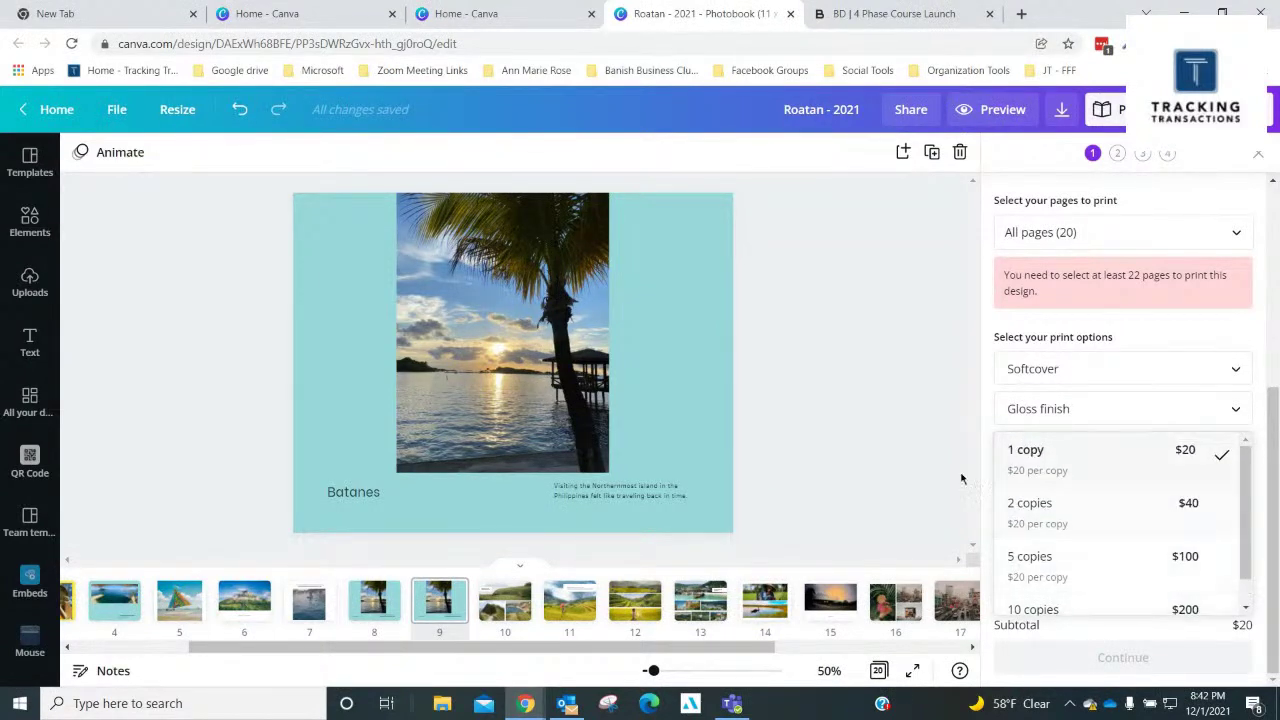
pyautogui.click(939, 423)
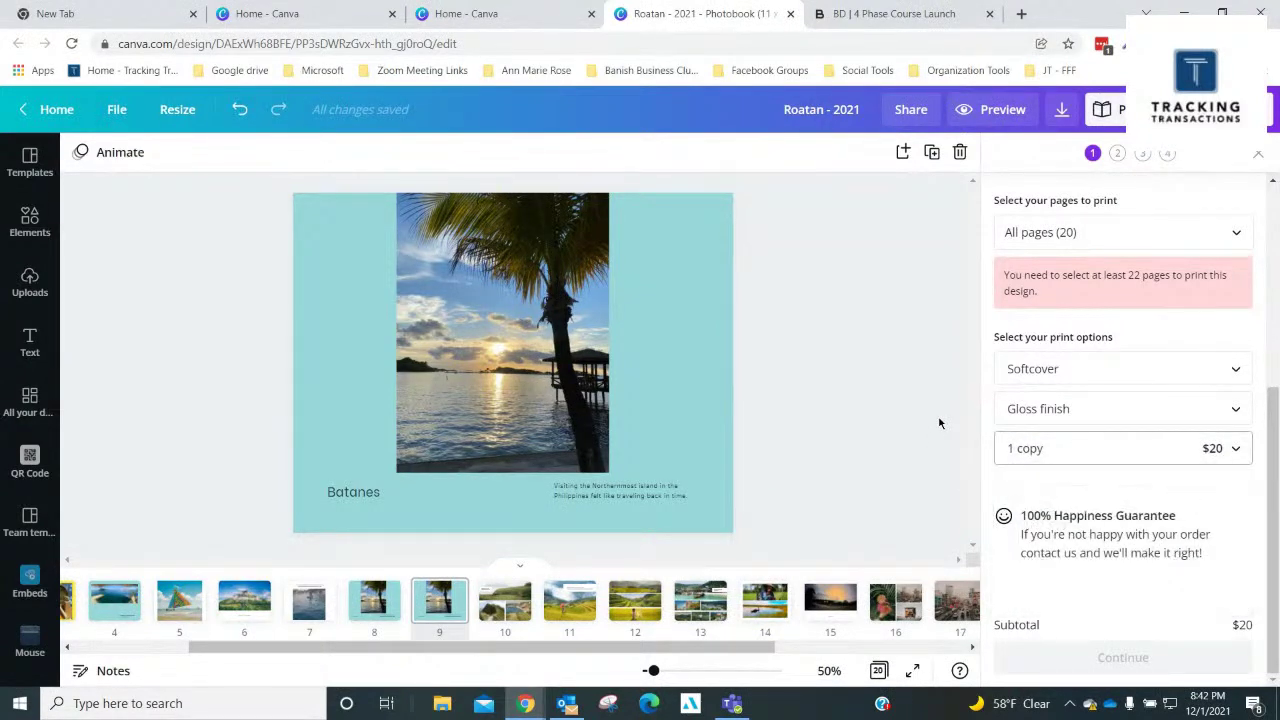
pyautogui.click(1236, 455)
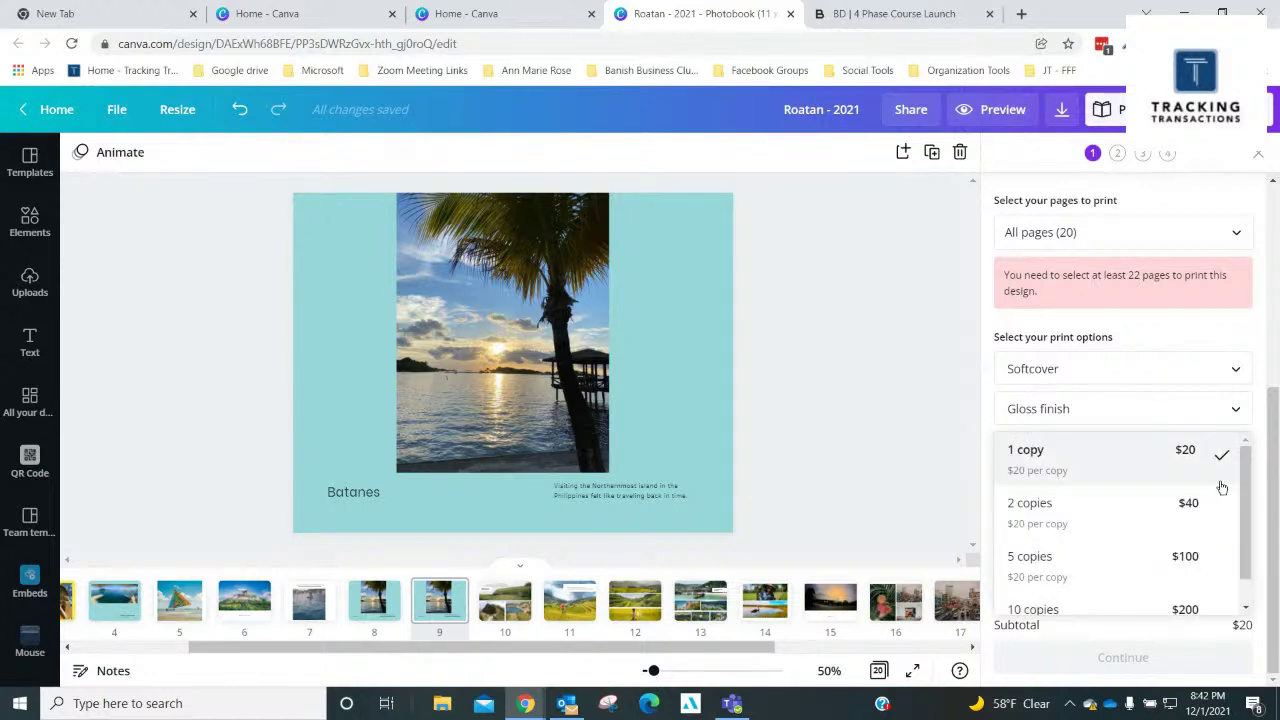
pyautogui.click(911, 395)
pyautogui.scroll(1, 1097, 432)
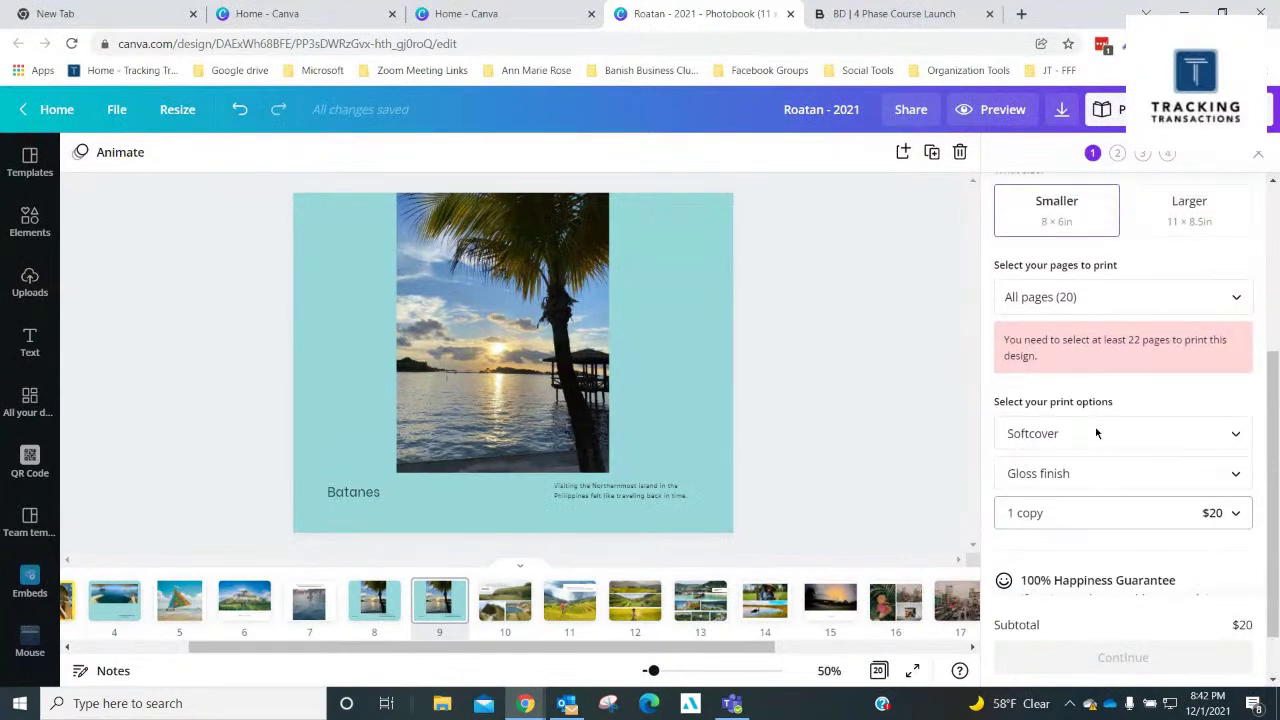
pyautogui.scroll(4, 1097, 432)
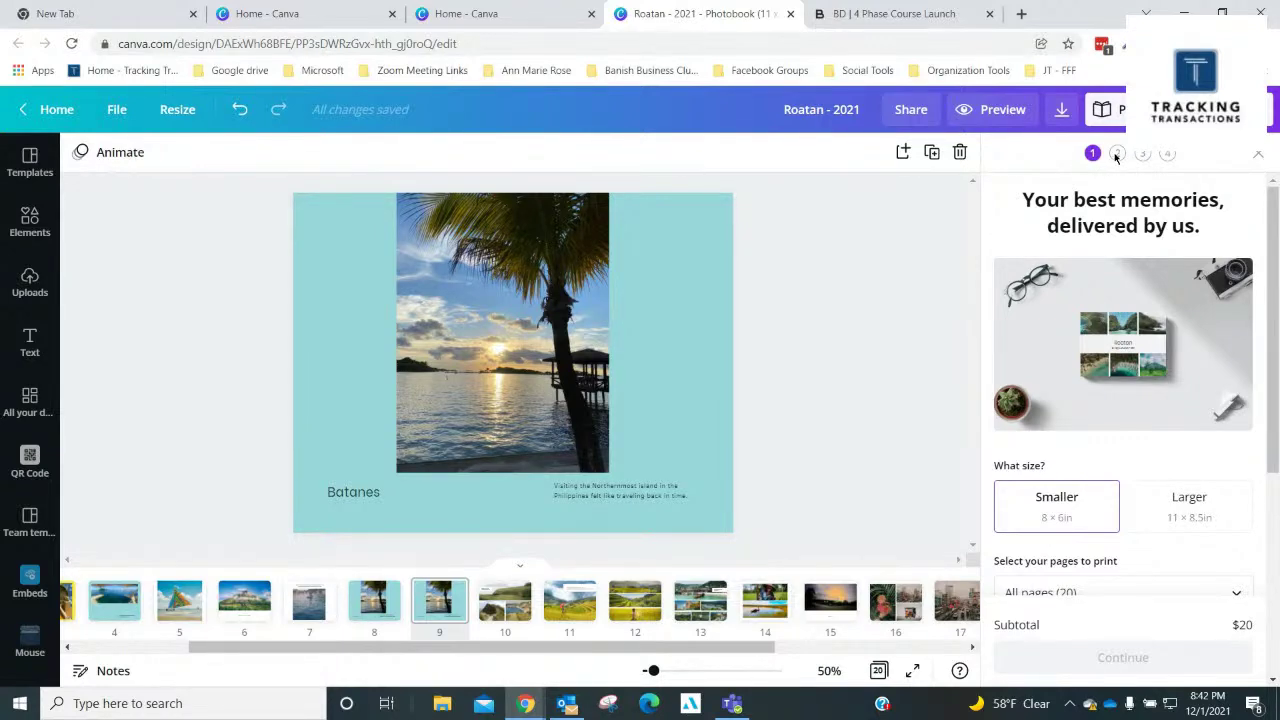
pyautogui.scroll(-4, 1150, 165)
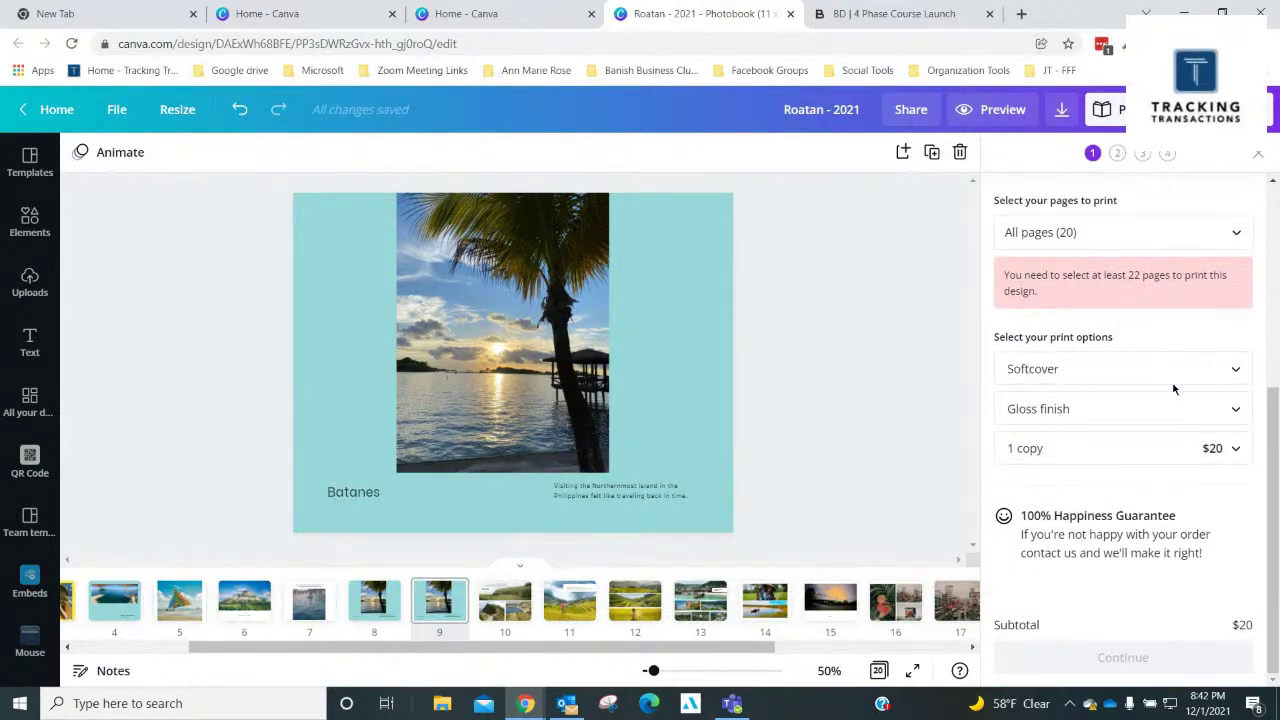
pyautogui.scroll(3, 1110, 172)
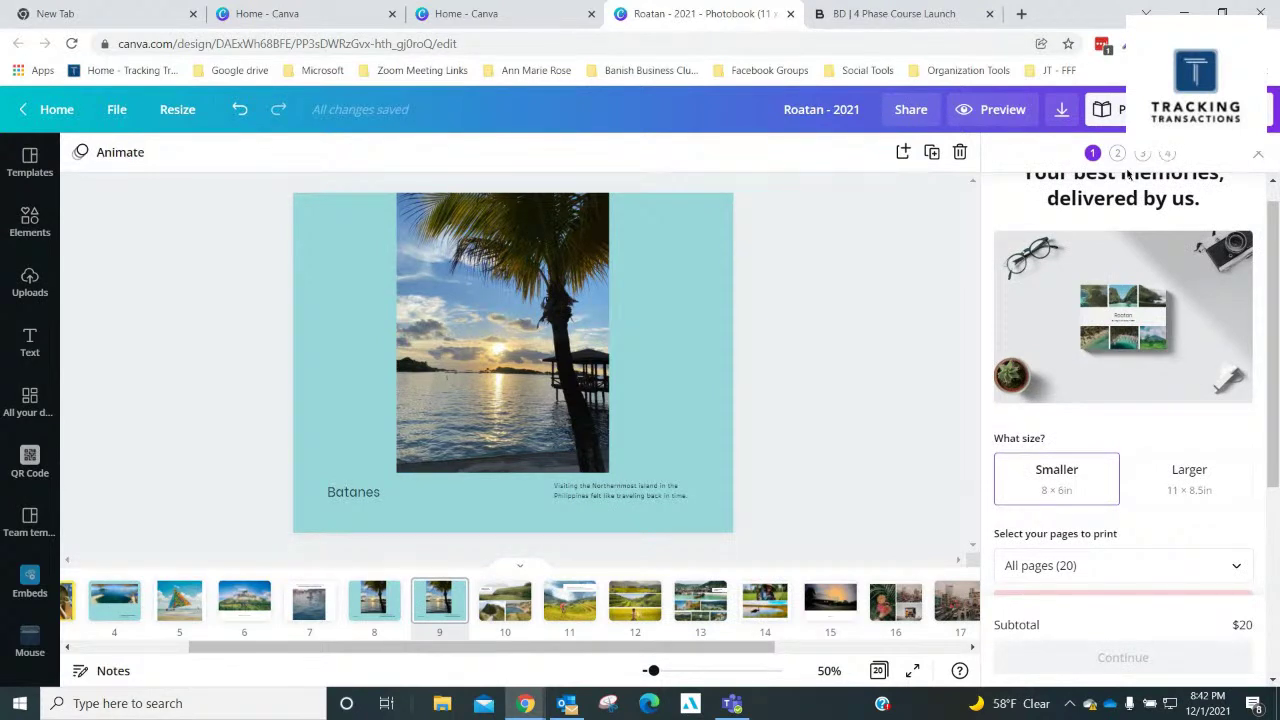
pyautogui.scroll(-3, 1141, 383)
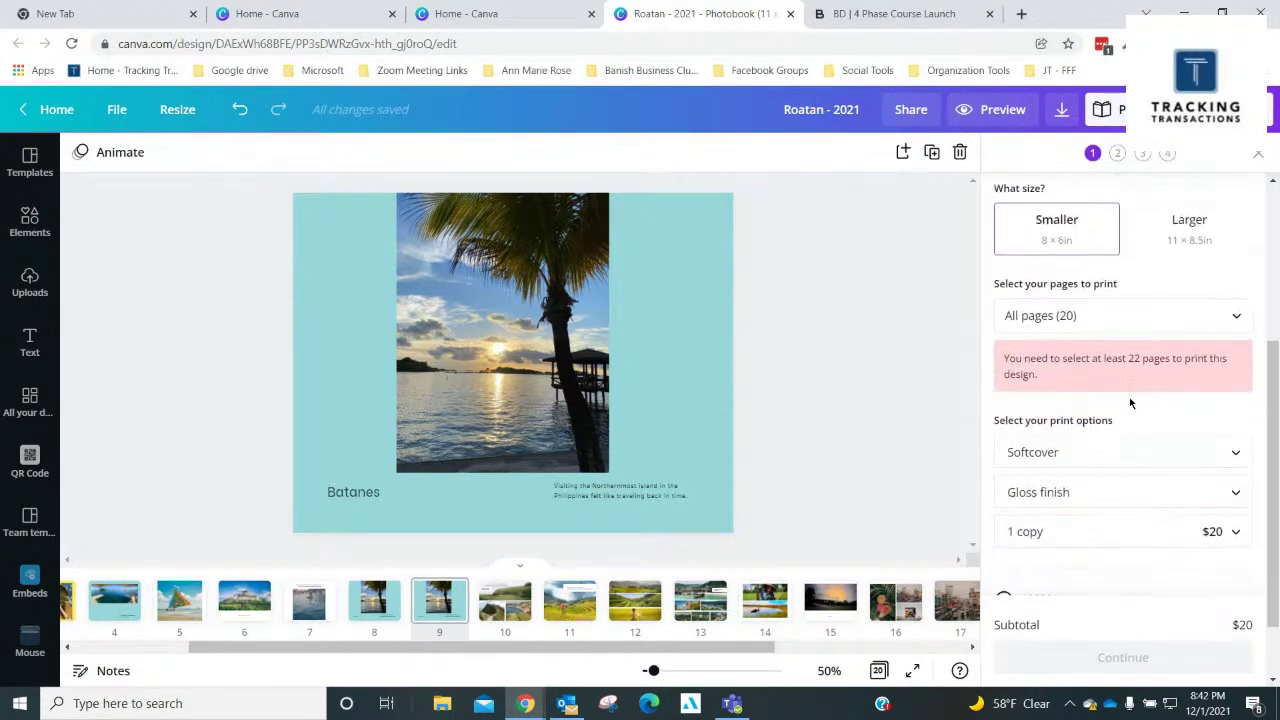
pyautogui.scroll(3, 1131, 400)
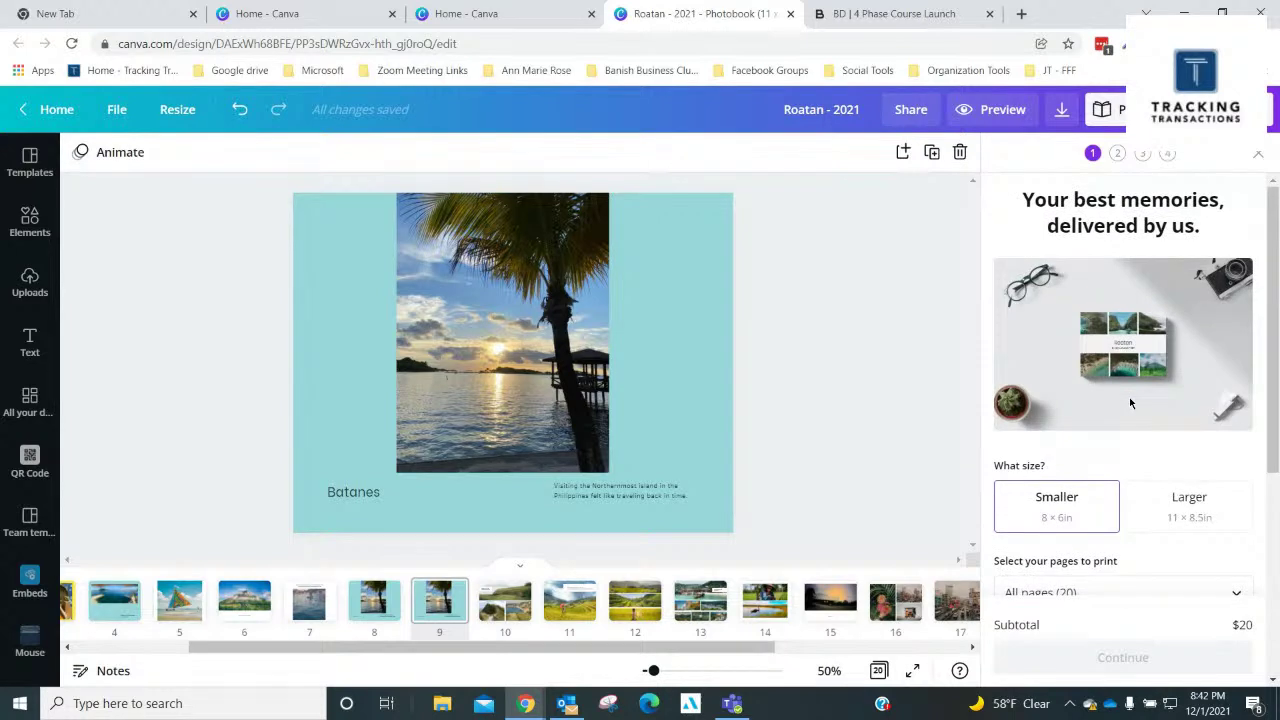
# Dismiss the print-order panel to show the full 20-page 'Roatan - 2021' photo book again
pyautogui.click(1260, 157)
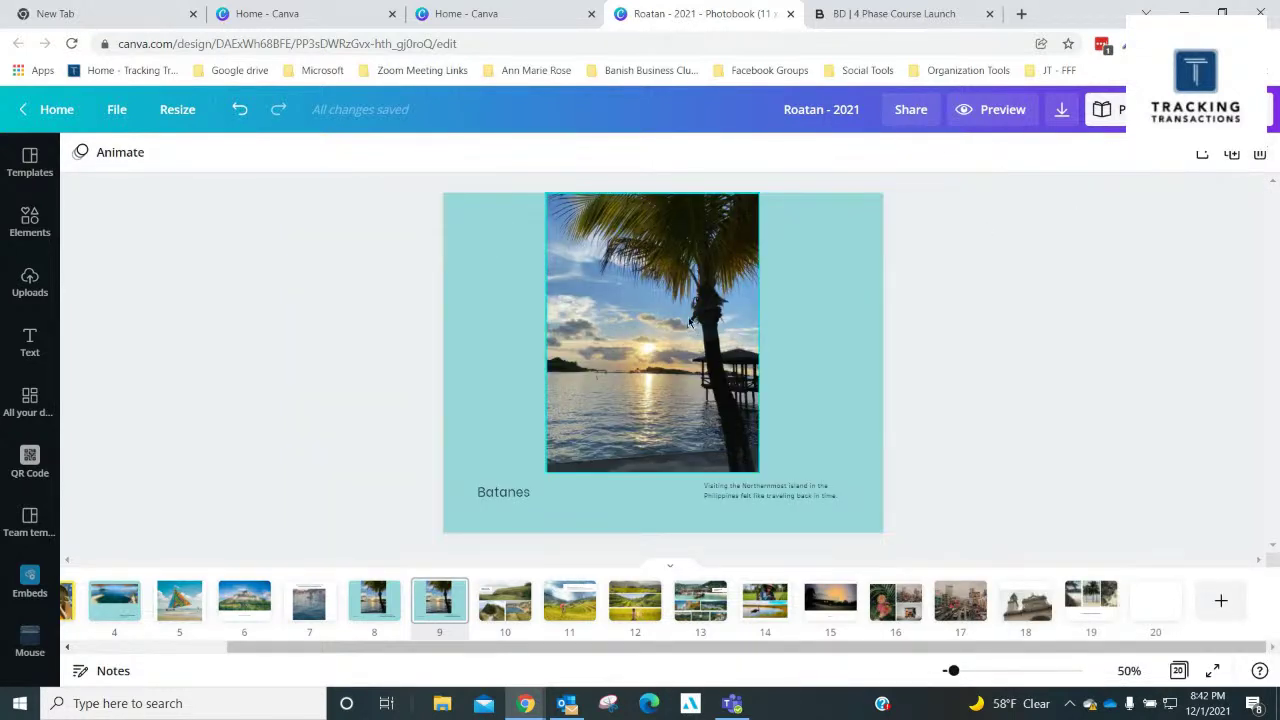